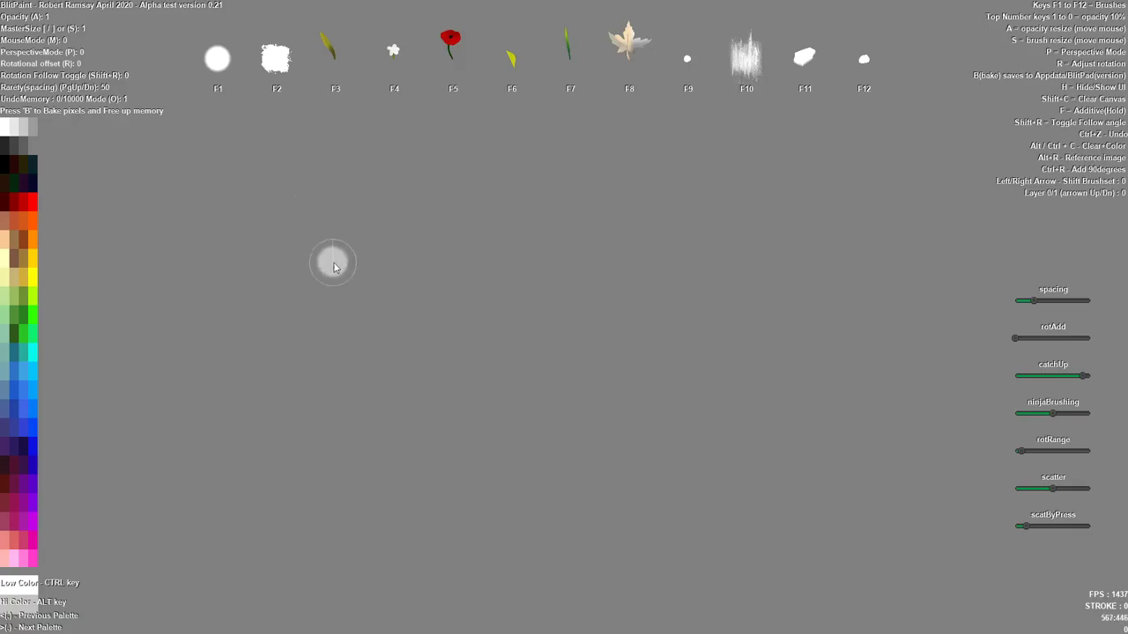
- Reduce the brush size to 0.50 and paint a vertical sample column with each of the twelve brushes in brush set 0
key("bracketleft")
key("bracketleft")
key("bracketleft")
key("bracketleft")
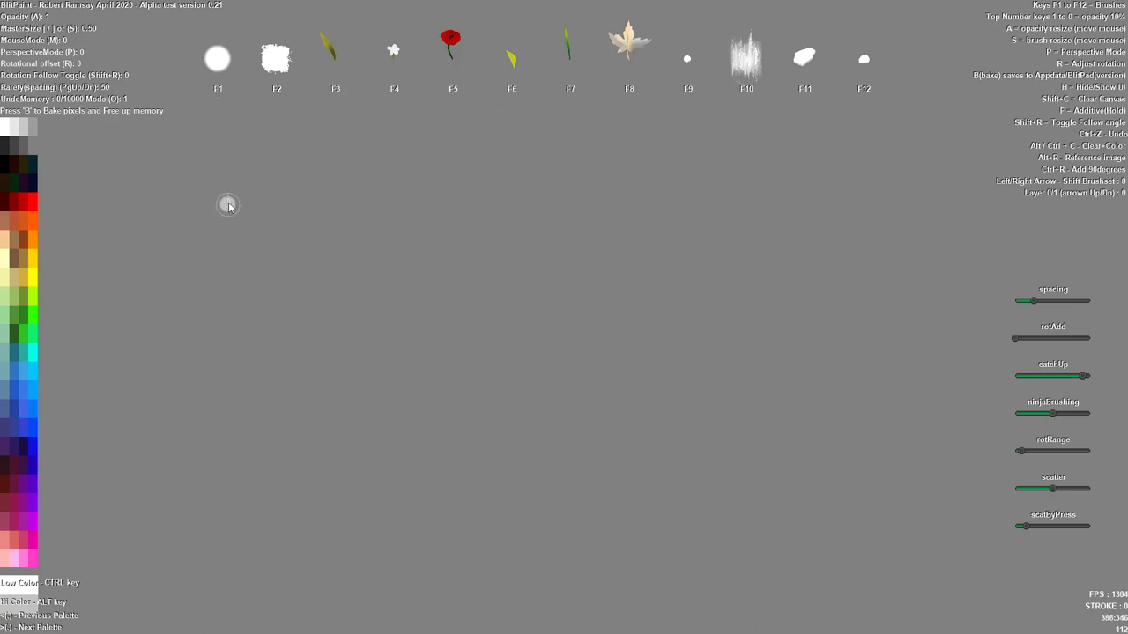
left_click_drag(219, 152, 211, 281)
left_click_drag(210, 238, 209, 245)
key("F2")
mouse_move(267, 161)
left_mouse_down()
mouse_move(264, 252)
mouse_move(268, 167)
mouse_move(270, 180)
left_mouse_up()
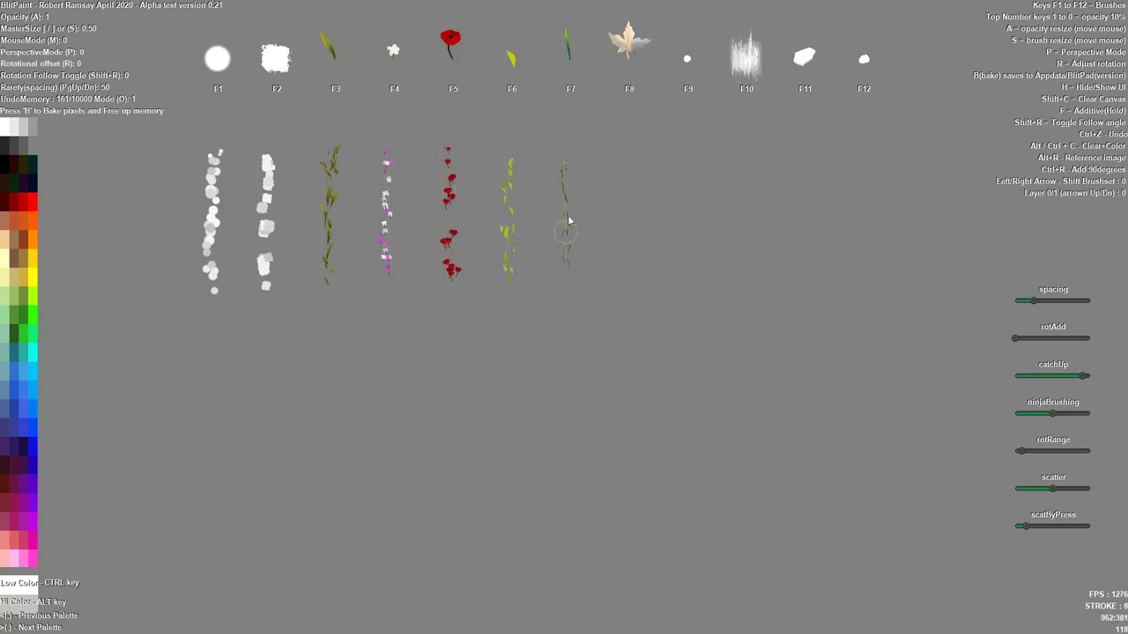
left_click_drag(623, 165, 627, 257)
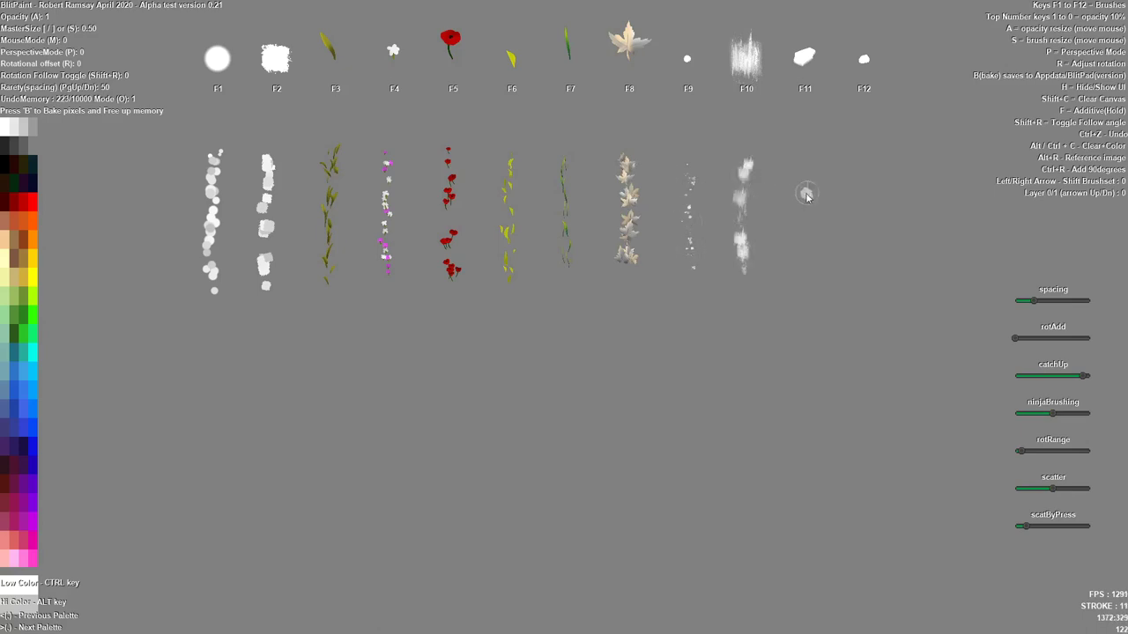
left_click_drag(807, 192, 808, 242)
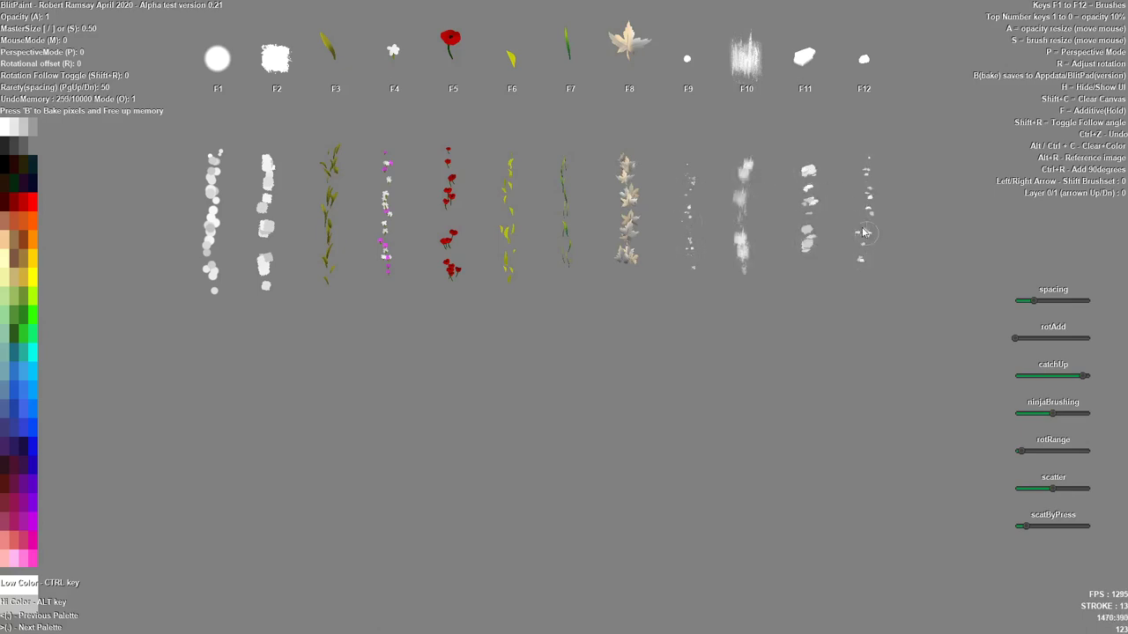
- Switch to brush set 1 and paint a sample column of each plant, debris and flower brush beside the matching earlier column
key("Right")
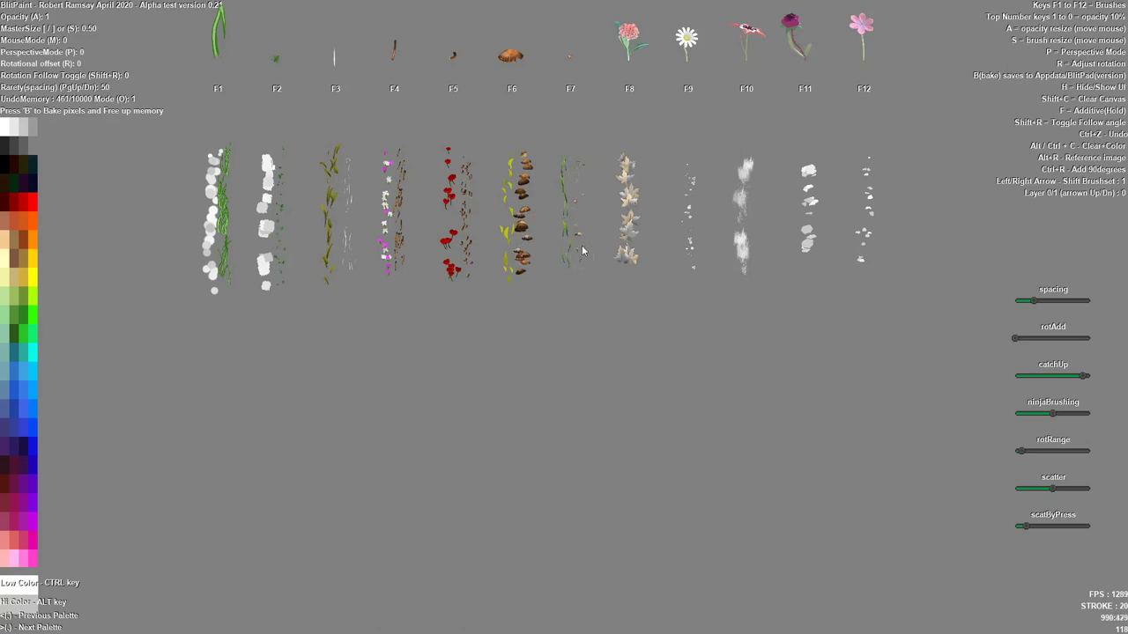
left_click_drag(641, 170, 643, 236)
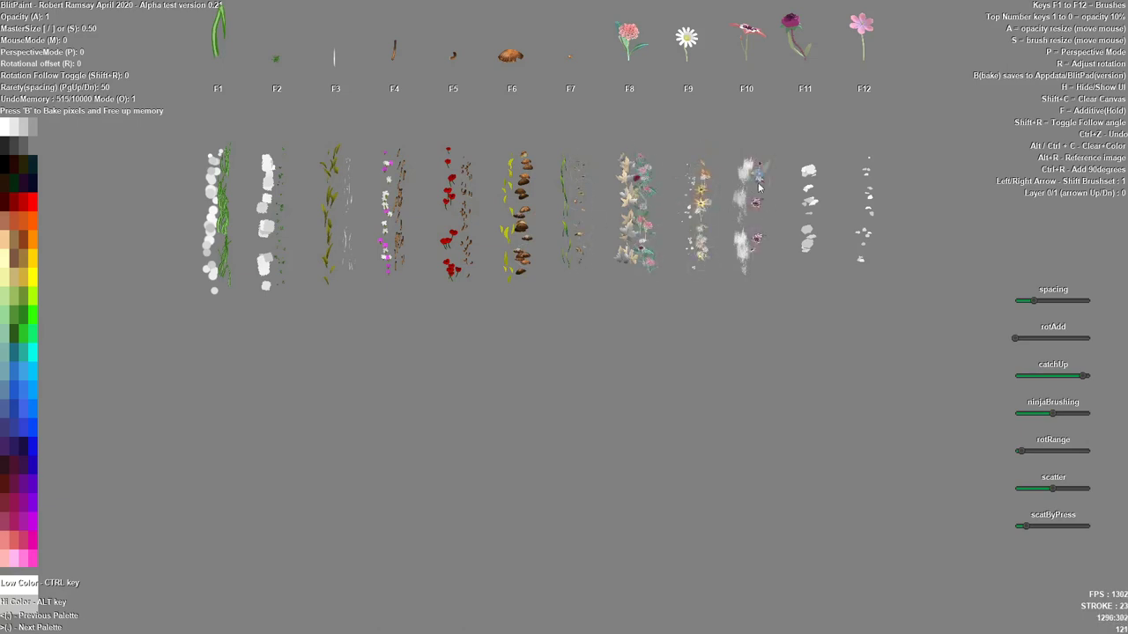
left_click_drag(759, 186, 791, 196)
left_click_drag(820, 235, 821, 176)
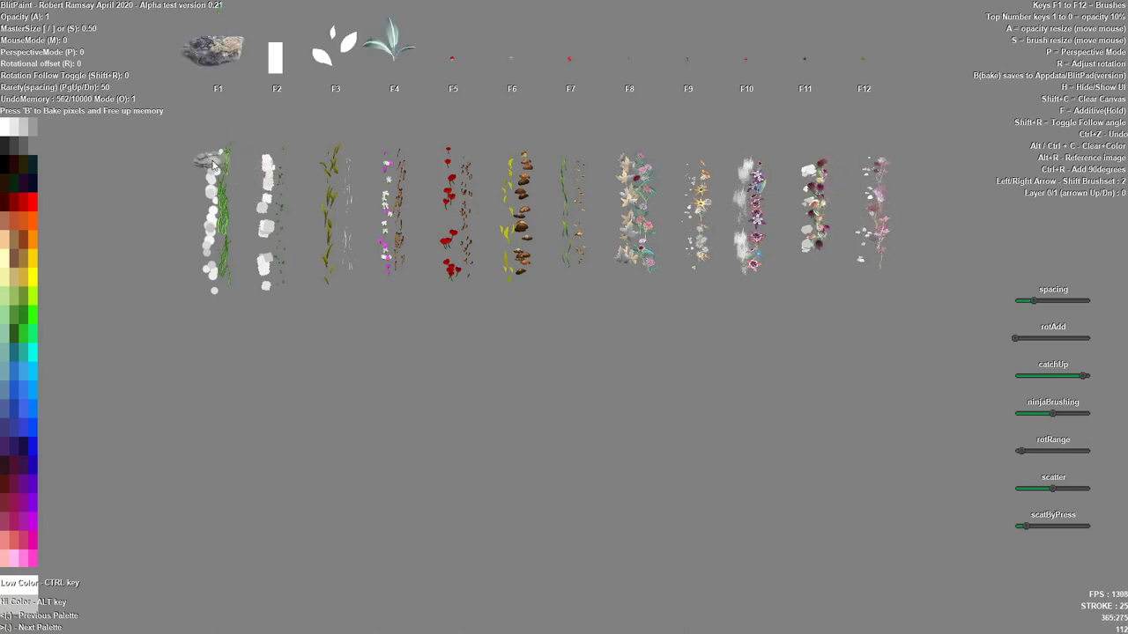
- With brush set 2, paint sample columns using the rock, white rectangle, white leaf and blue-green plant brushes
left_click_drag(198, 159, 190, 291)
key("F2")
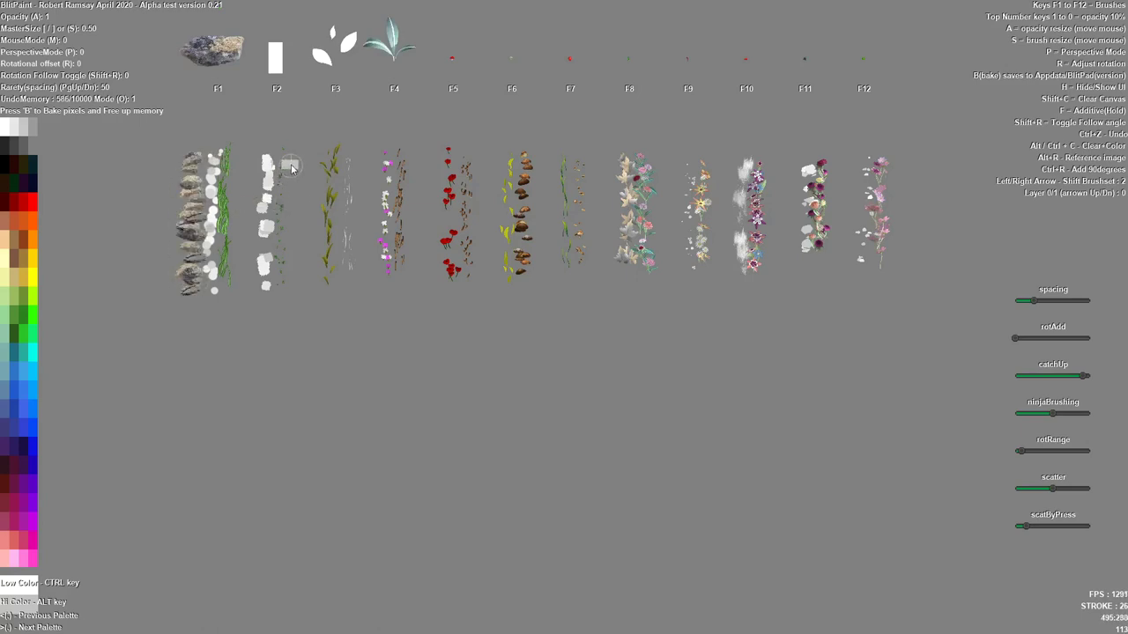
left_click_drag(293, 160, 294, 288)
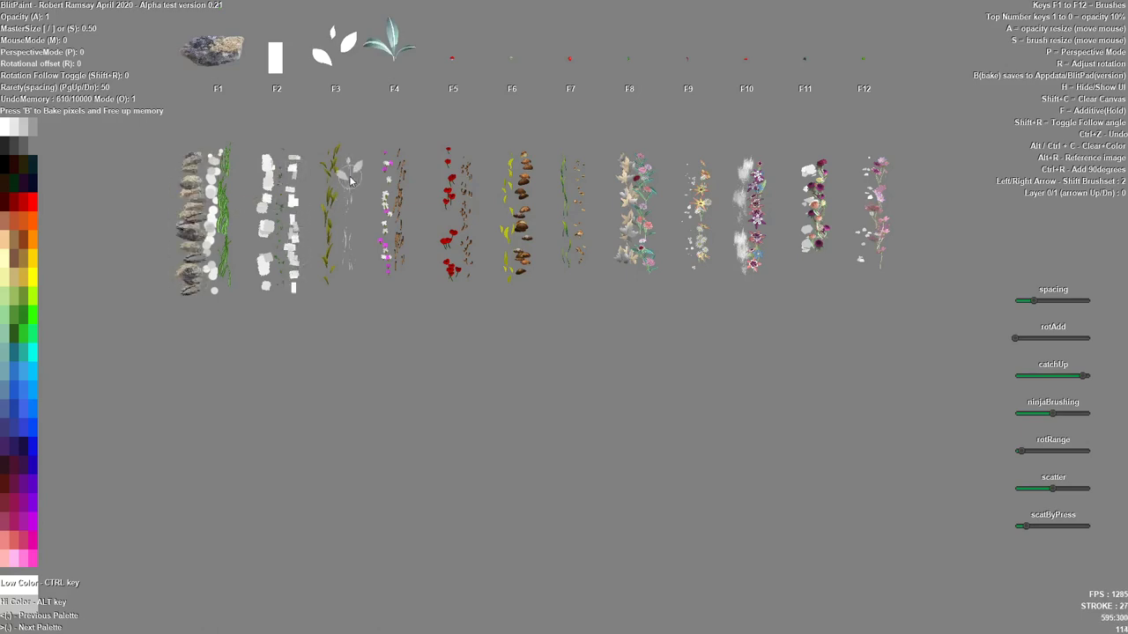
mouse_move(359, 168)
left_mouse_down()
mouse_move(342, 227)
mouse_move(344, 159)
mouse_move(343, 264)
left_mouse_up()
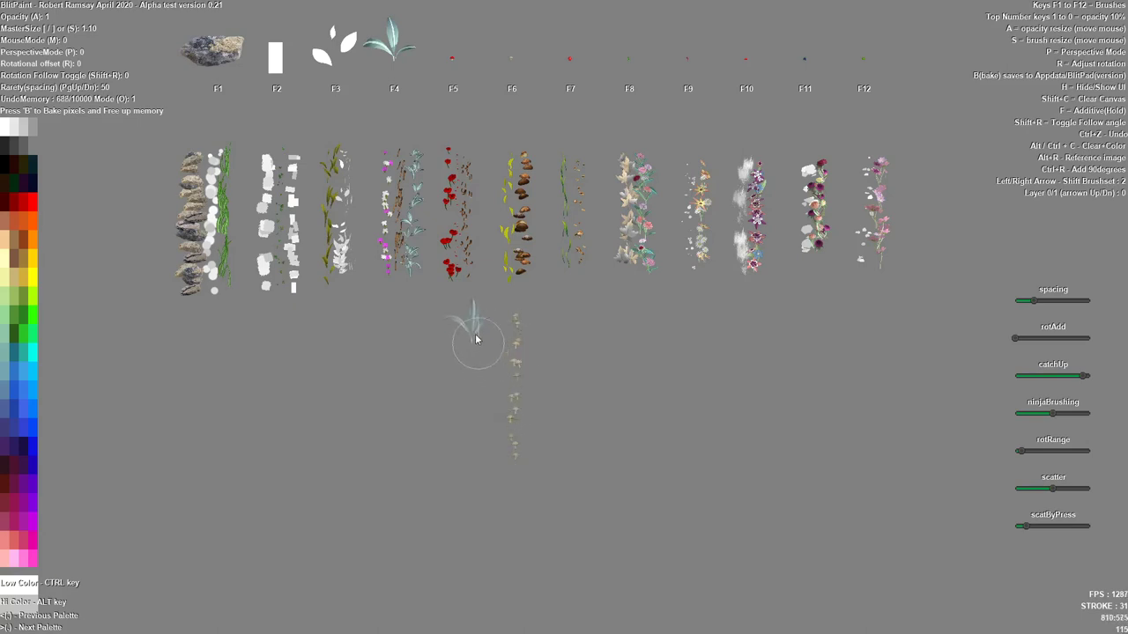
- Paint sample columns of the red mushroom, red fruit, green and purple berry brushes in a lower row, enlarging the brush to 1.60
key("F5")
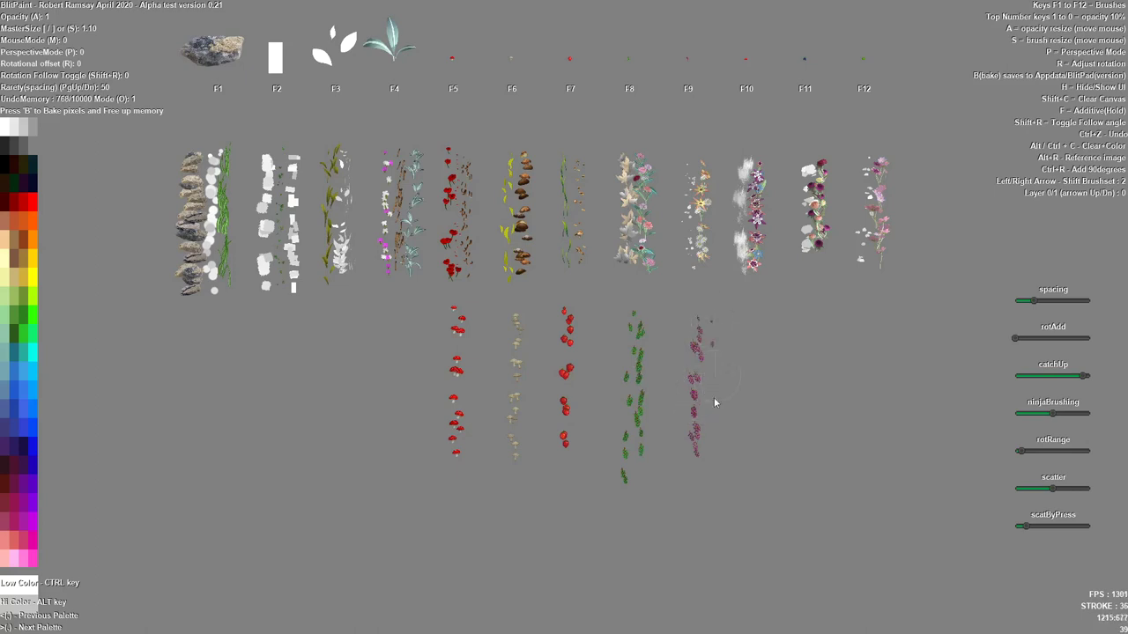
key("bracketright")
key("bracketright")
key("bracketright")
key("bracketright")
key("bracketright")
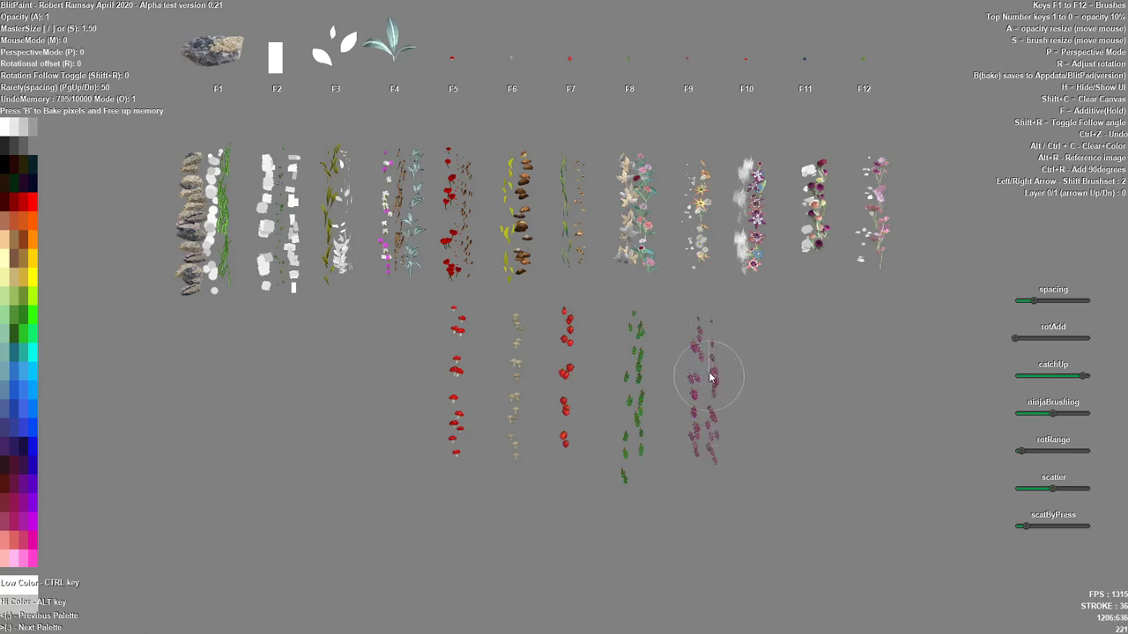
mouse_move(702, 339)
left_mouse_down()
mouse_move(702, 383)
mouse_move(707, 365)
left_mouse_up()
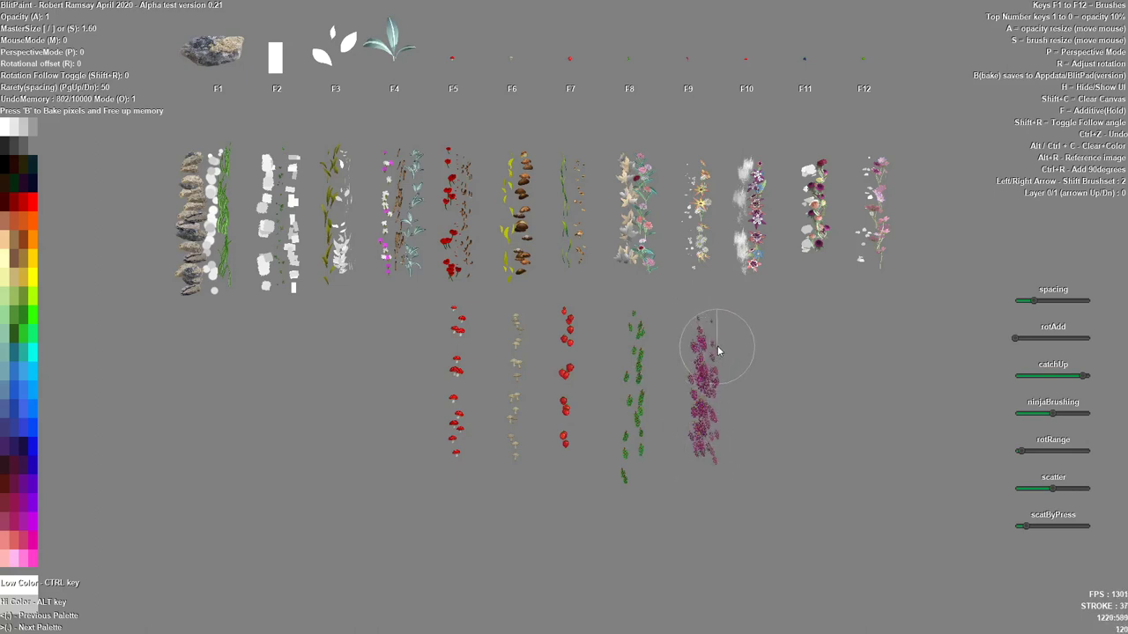
- Paint sample columns with the red berry, blue berry and green fruit brushes to complete the lower row
key("F10")
left_click_drag(751, 319, 755, 433)
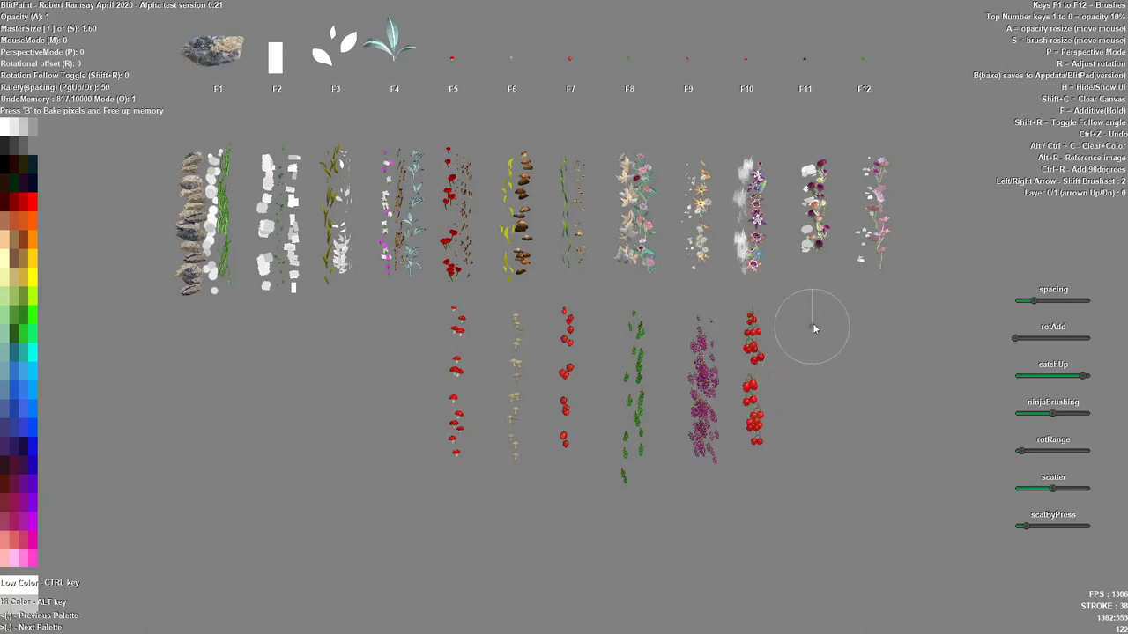
left_click_drag(813, 323, 815, 437)
left_click_drag(881, 314, 880, 436)
left_click_drag(885, 354, 883, 322)
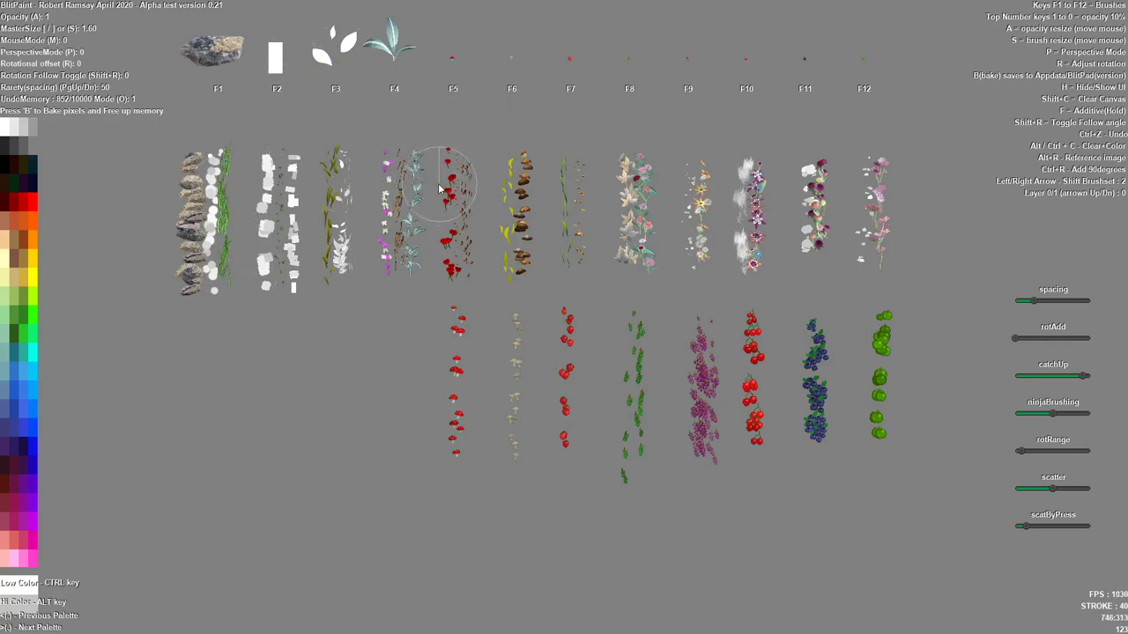
- Clear the canvas of all sample strokes and return to brush set 0
key("shift+c")
key("Left")
key("Left")
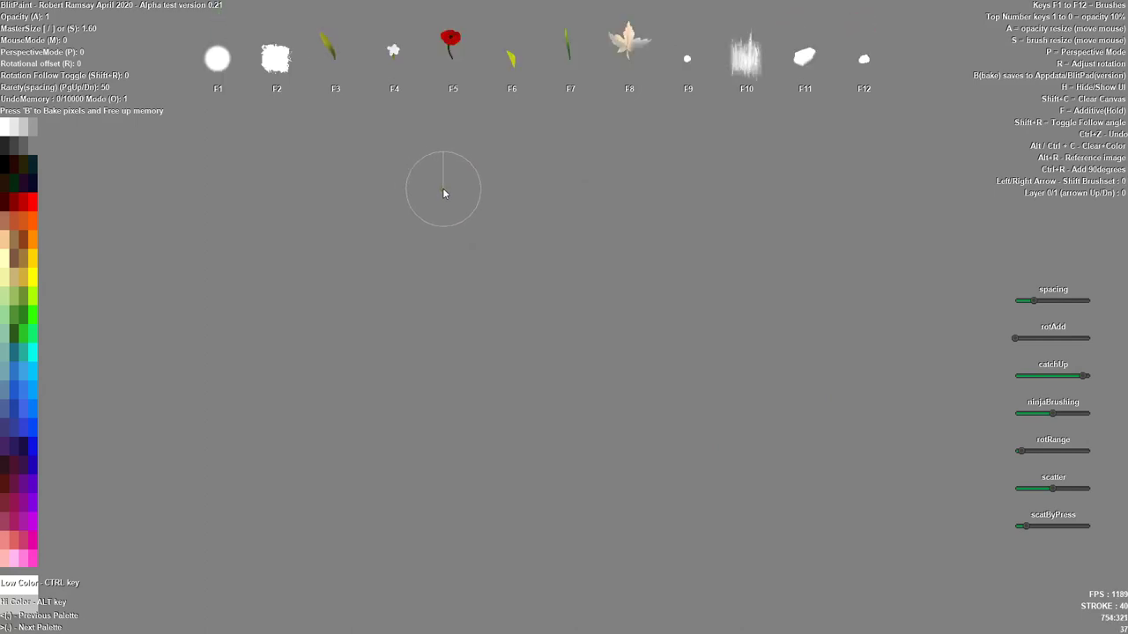
- Set a near-black low color and a cyan high color, and paint a long vertical stroke with the soft round brush
key("F1")
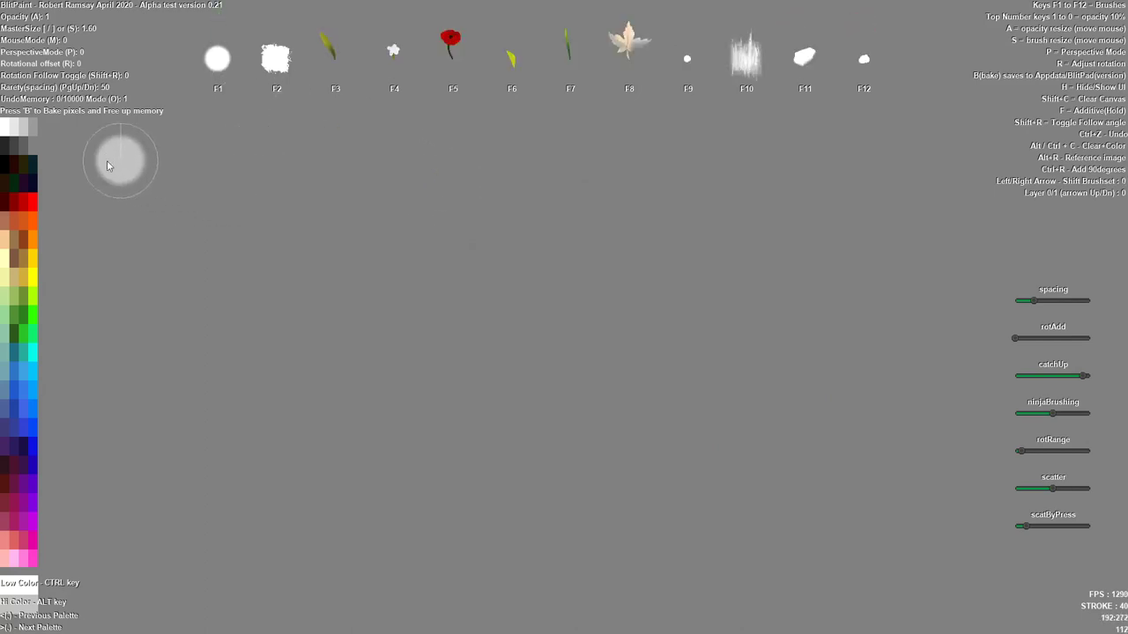
key("ctrl")
key("alt")
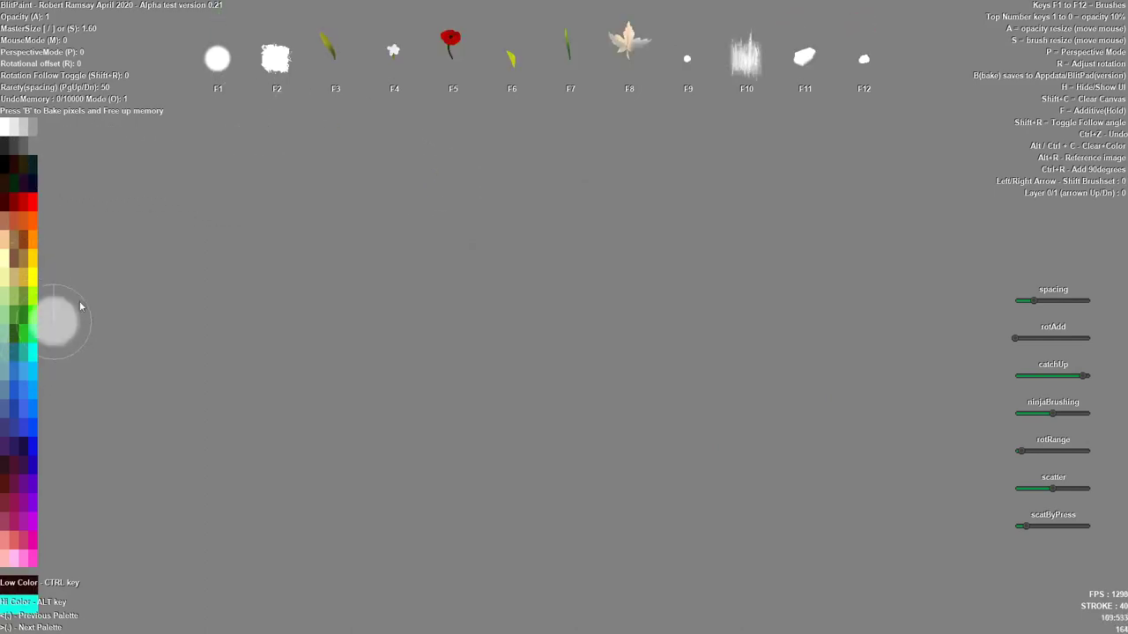
left_click_drag(217, 138, 208, 480)
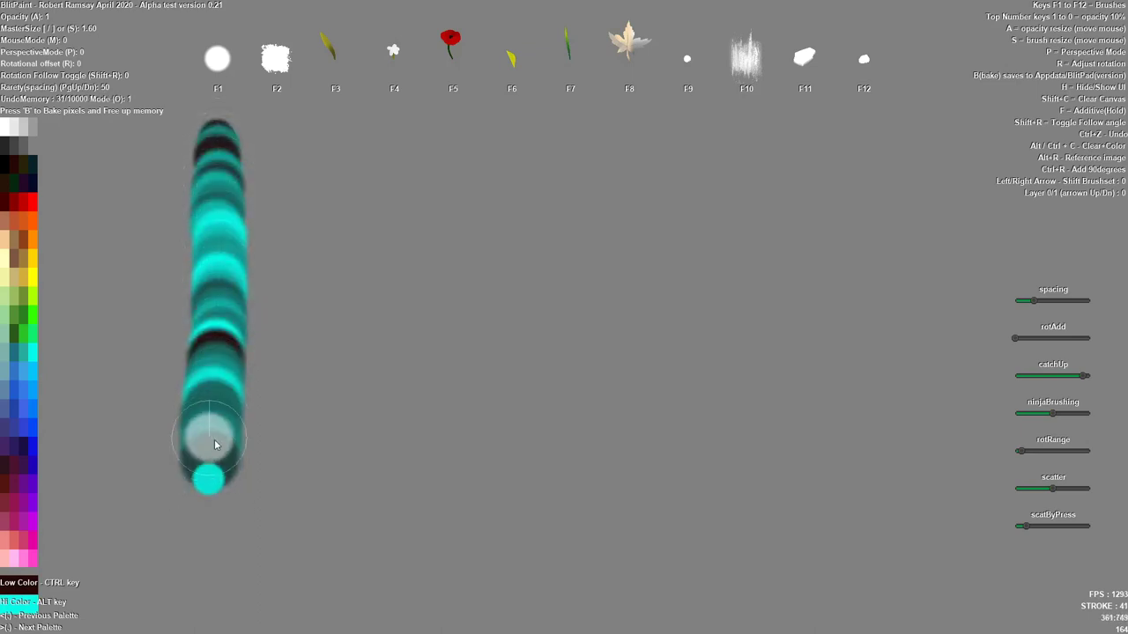
- Reduce the brush size to 1.40, change the low color to yellow, and paint over the round-brush column
key("bracketleft")
key("bracketleft")
key("ctrl")
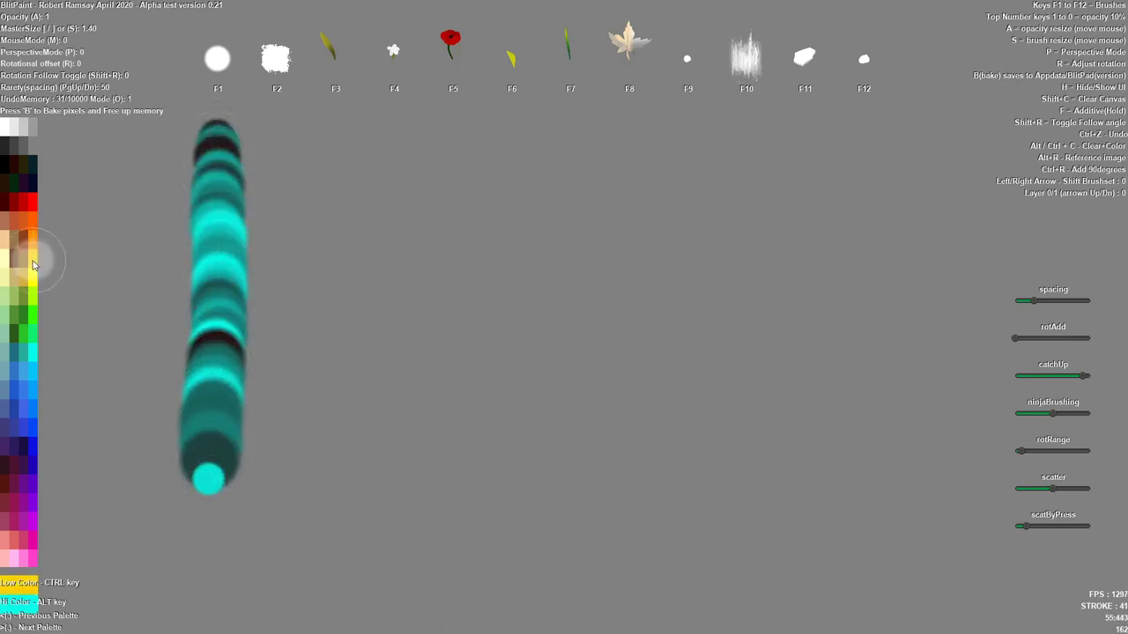
left_click_drag(217, 139, 209, 459)
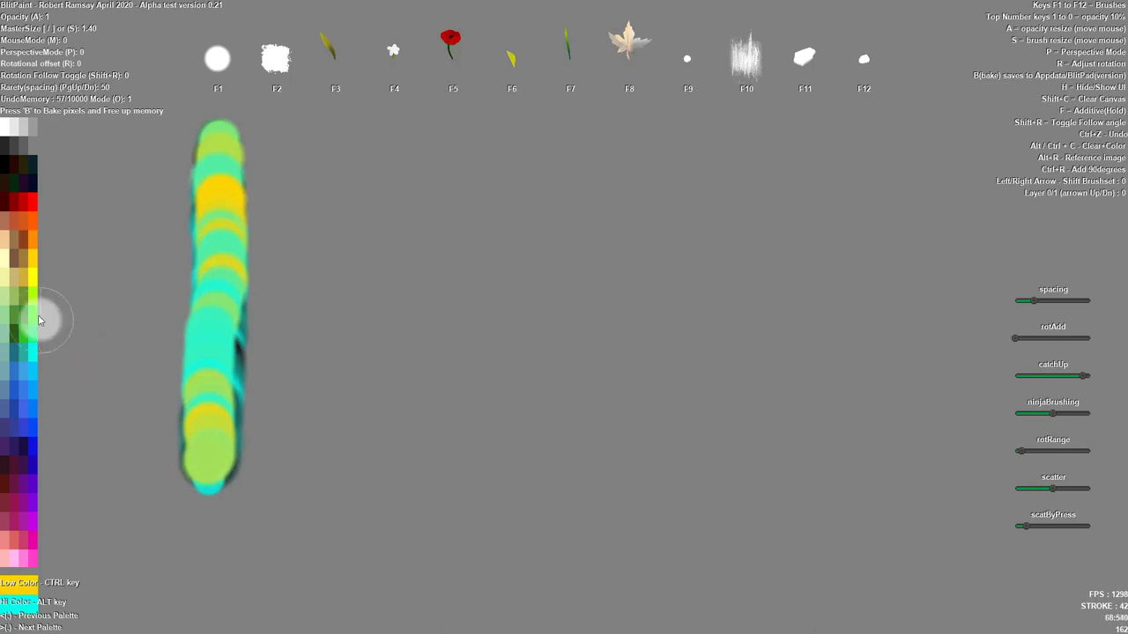
- Set a dark red low color and light green high color, and paint columns with the round brush and the rough square brush
key("alt")
key("ctrl")
left_click_drag(224, 132, 216, 454)
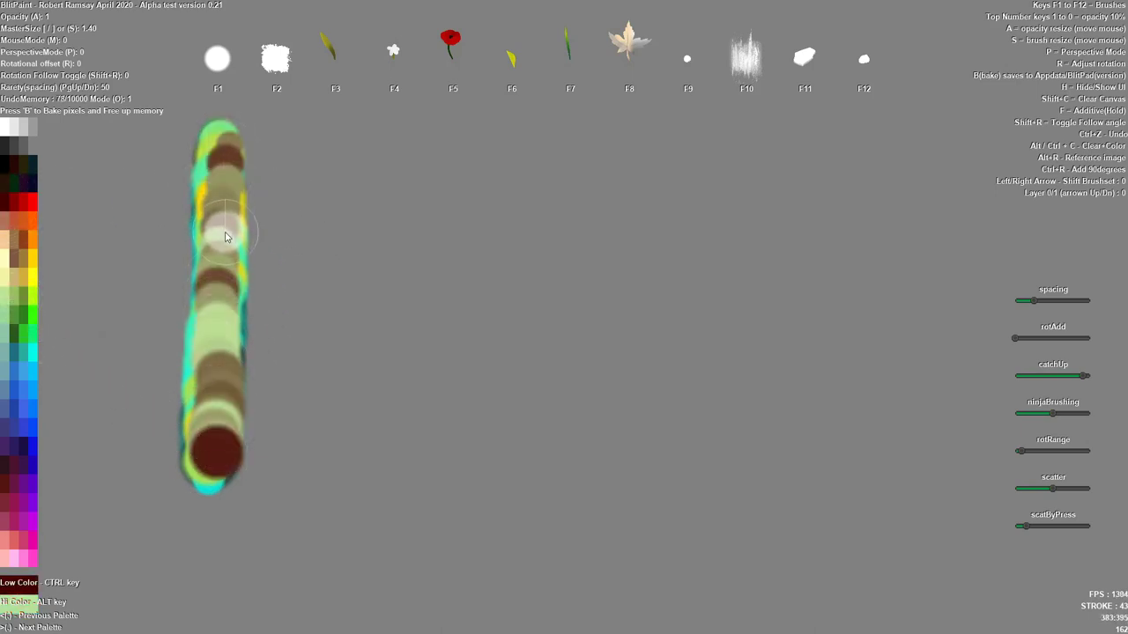
key("F2")
left_click_drag(285, 144, 284, 463)
- Set the low color to soft green and the high color to pale yellow, and repaint the rough square brush column
key("alt")
key("ctrl")
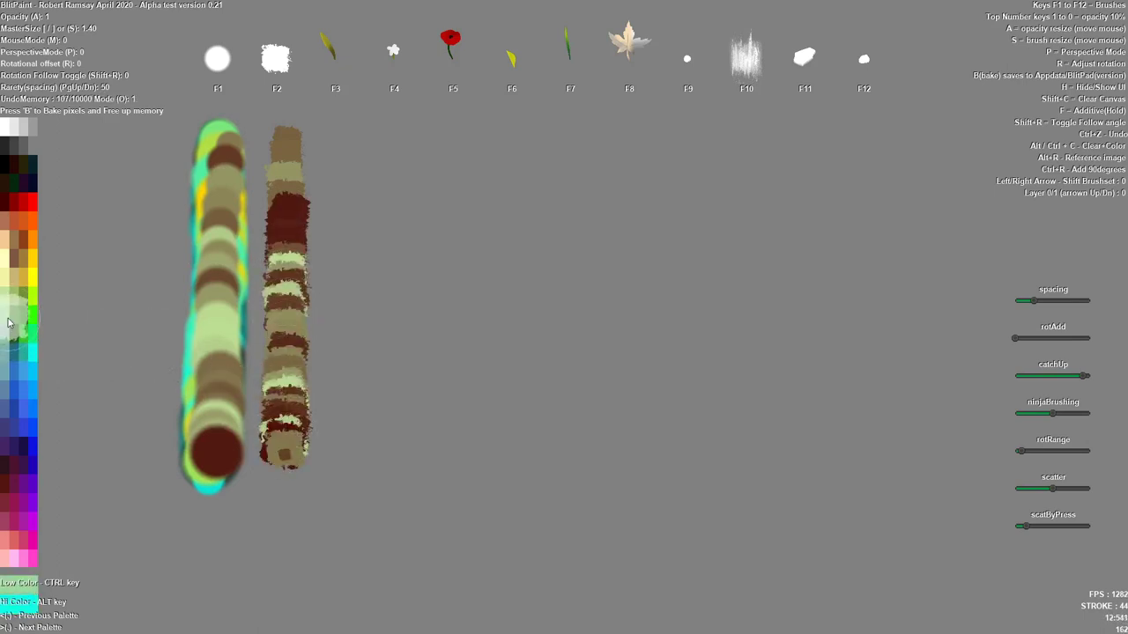
key("alt")
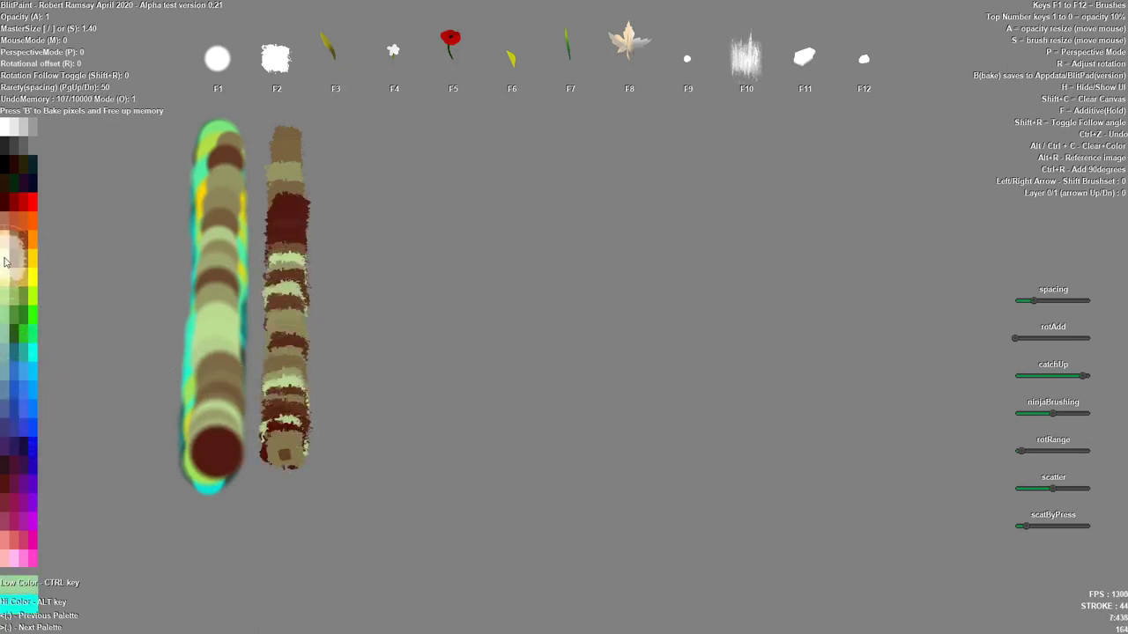
left_click_drag(275, 139, 282, 472)
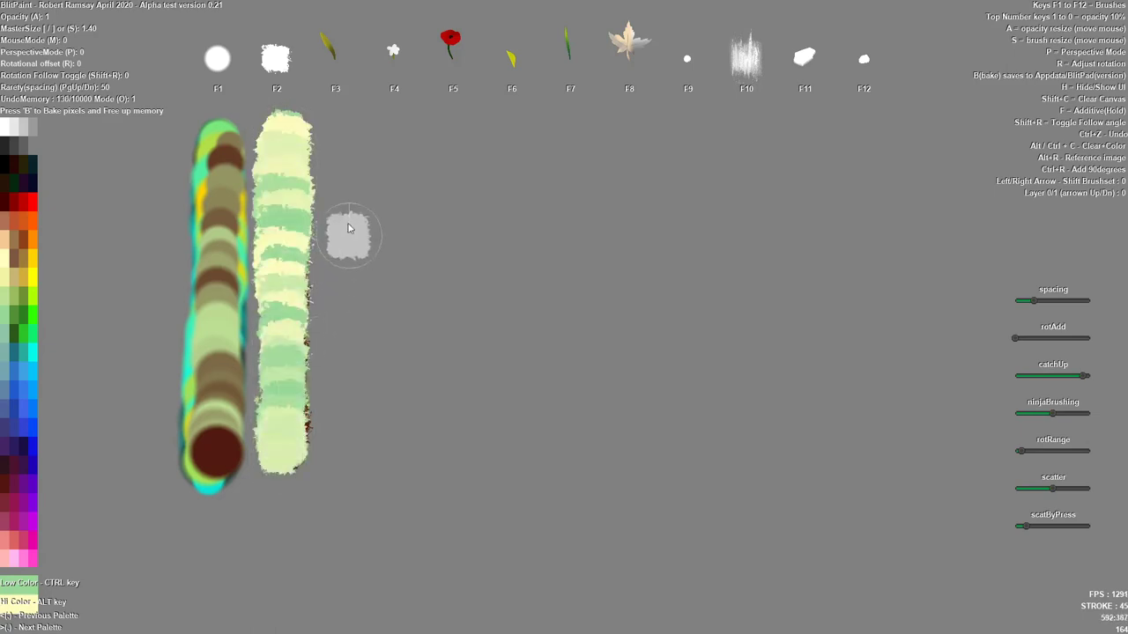
- Switch to the long leaf brush with a tan low color and golden high color, and paint a vertical column of leaves
key("F3")
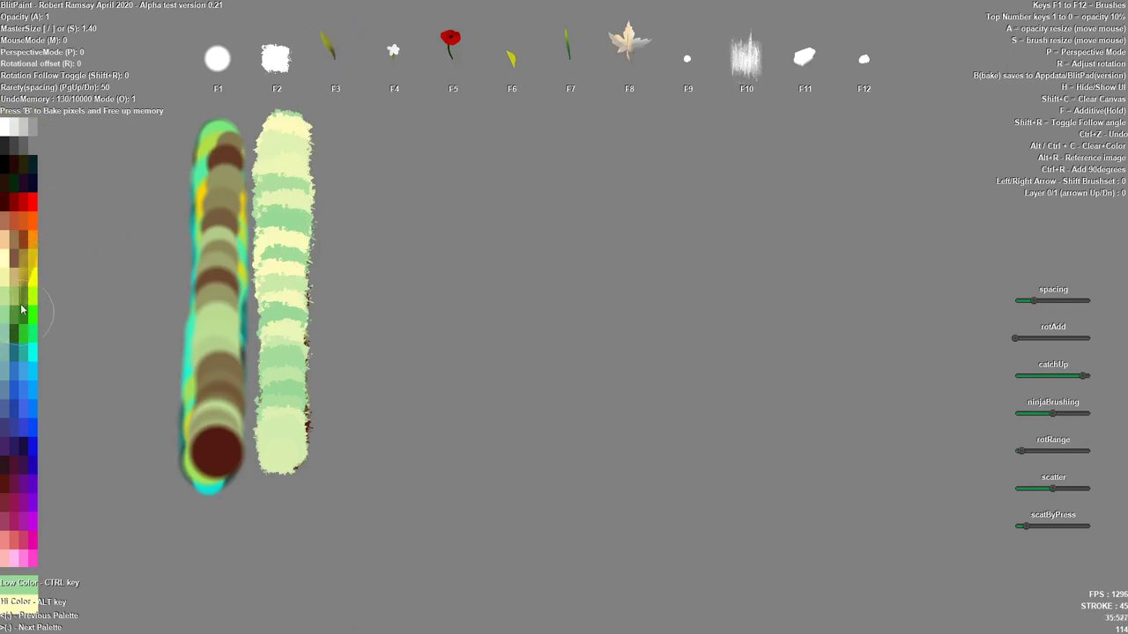
key("ctrl")
key("alt")
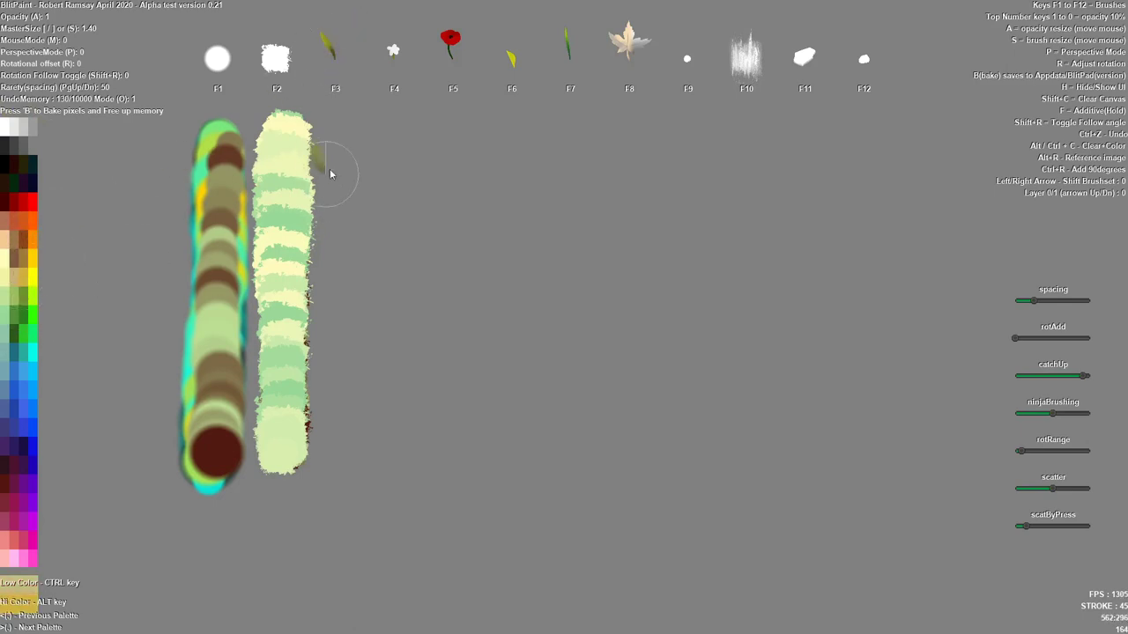
left_click_drag(348, 104, 335, 430)
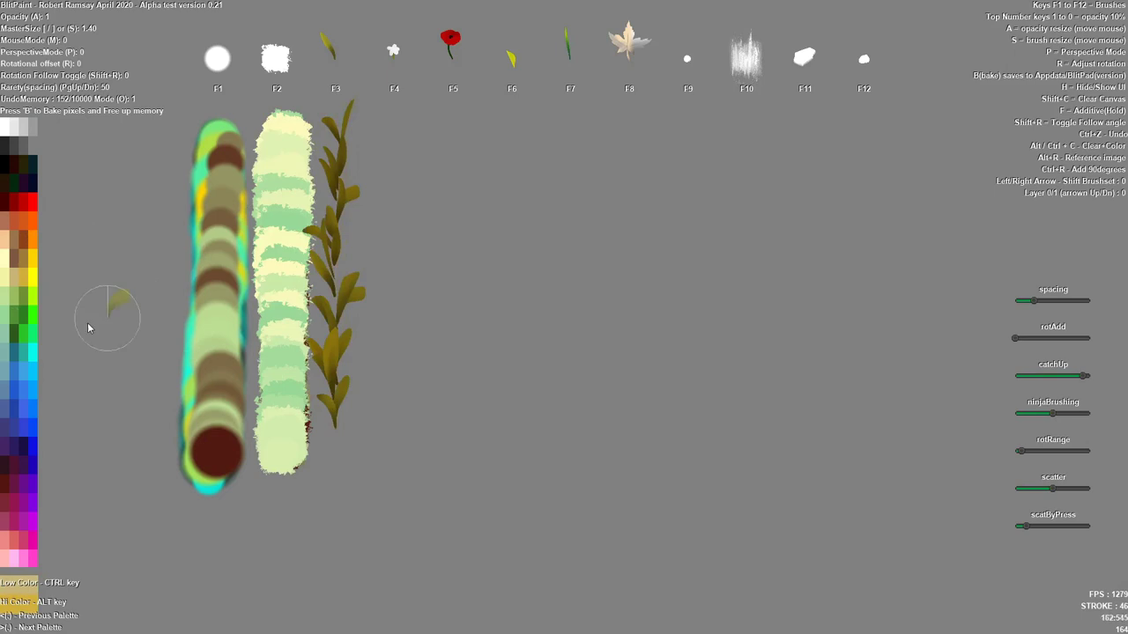
- Set the low color to dark green and the high color to bright green, and paint leaves over the leaf column
left_click(31, 310, "alt")
left_click(17, 331, "ctrl")
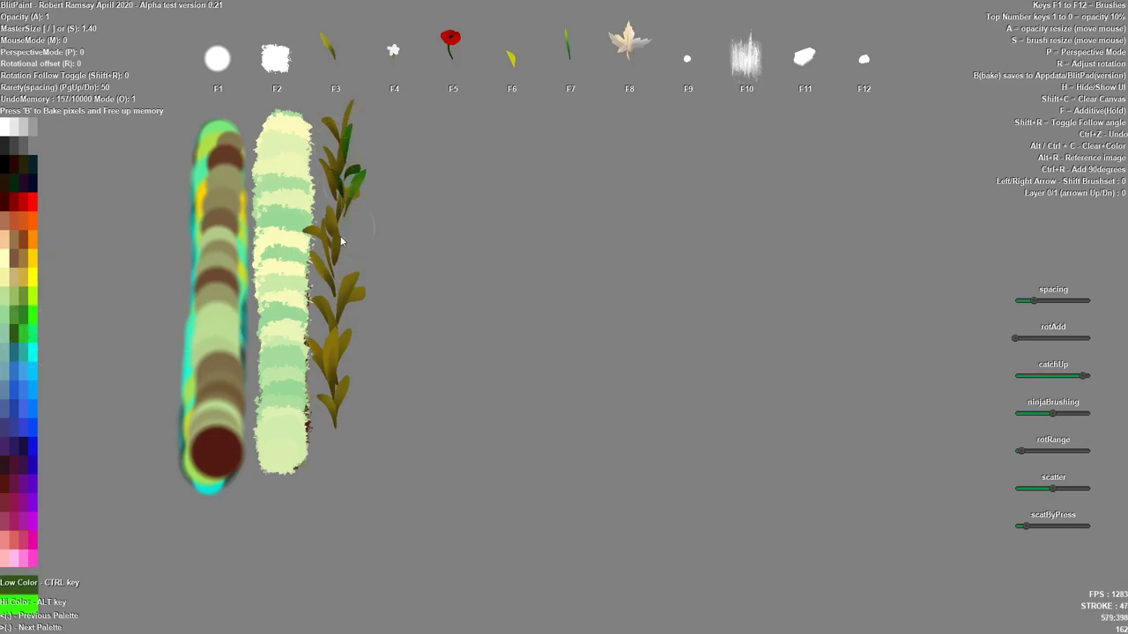
left_click_drag(342, 239, 336, 428)
- Set the low color to purple and the high color to dark crimson, and paint more leaves down the leaf column
left_click(27, 465, "ctrl")
left_click(25, 476, "alt")
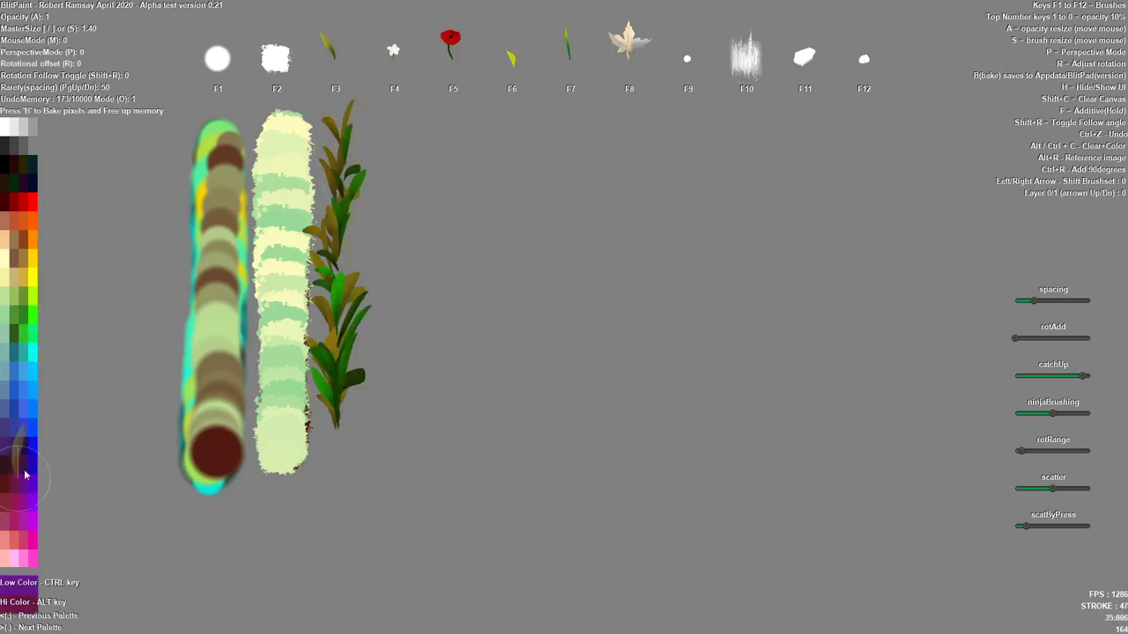
left_click_drag(351, 125, 342, 432)
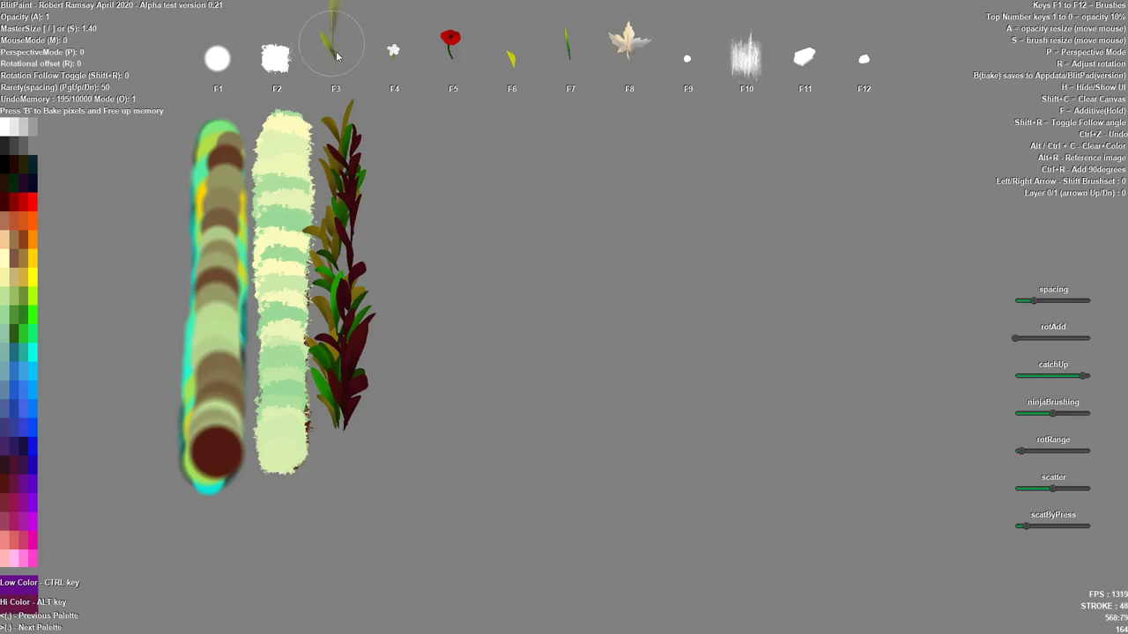
- Set the low color to magenta and the high color to salmon, and paint another layer of leaves down the column
key("ctrl")
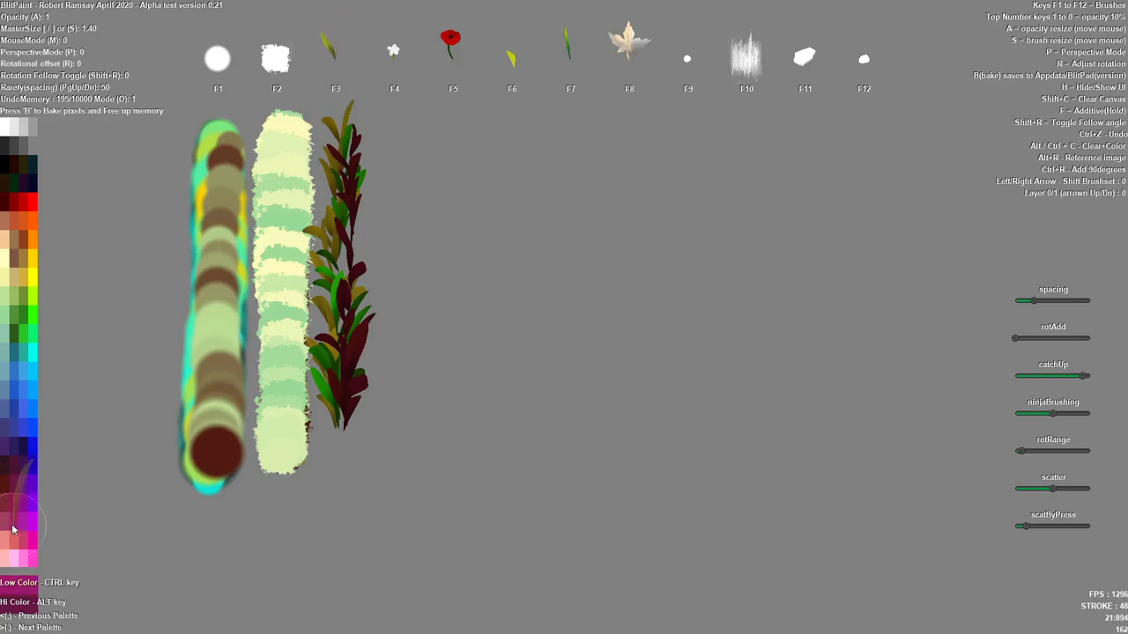
key("alt")
left_click_drag(358, 181, 339, 463)
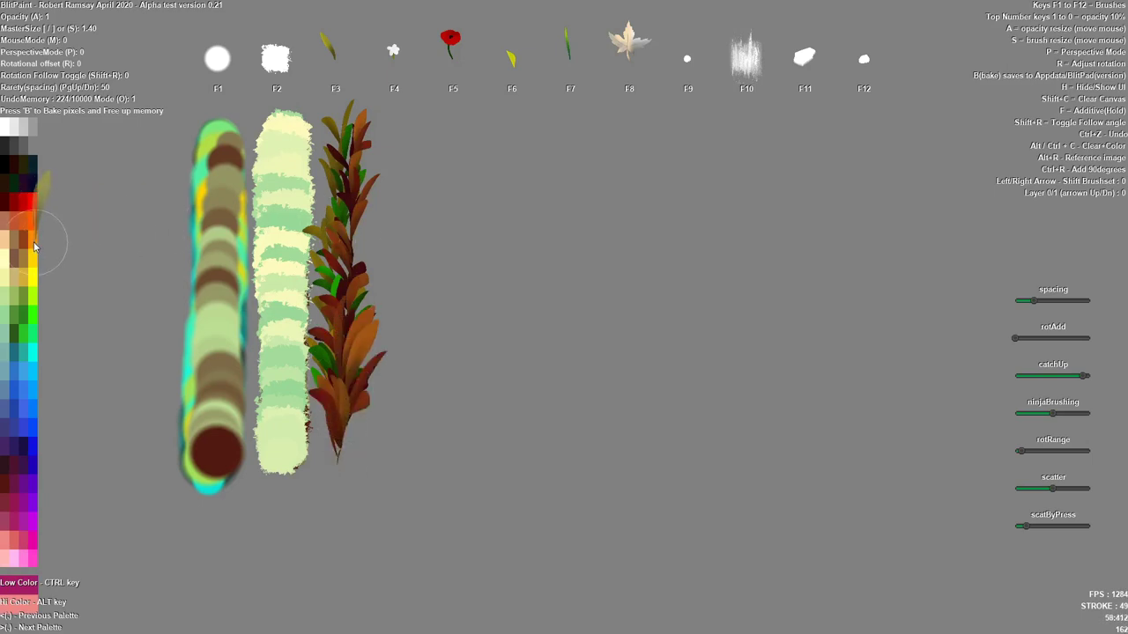
- Set the low color to orange and the high color to blue, and paint dense leaves over the whole leaf column
key("ctrl")
key("alt")
mouse_move(348, 132)
left_mouse_down()
mouse_move(353, 388)
mouse_move(335, 452)
mouse_move(326, 327)
mouse_move(346, 128)
left_mouse_up()
mouse_move(346, 128)
left_mouse_down()
mouse_move(349, 434)
mouse_move(344, 458)
mouse_move(322, 467)
mouse_move(331, 243)
mouse_move(342, 475)
left_mouse_up()
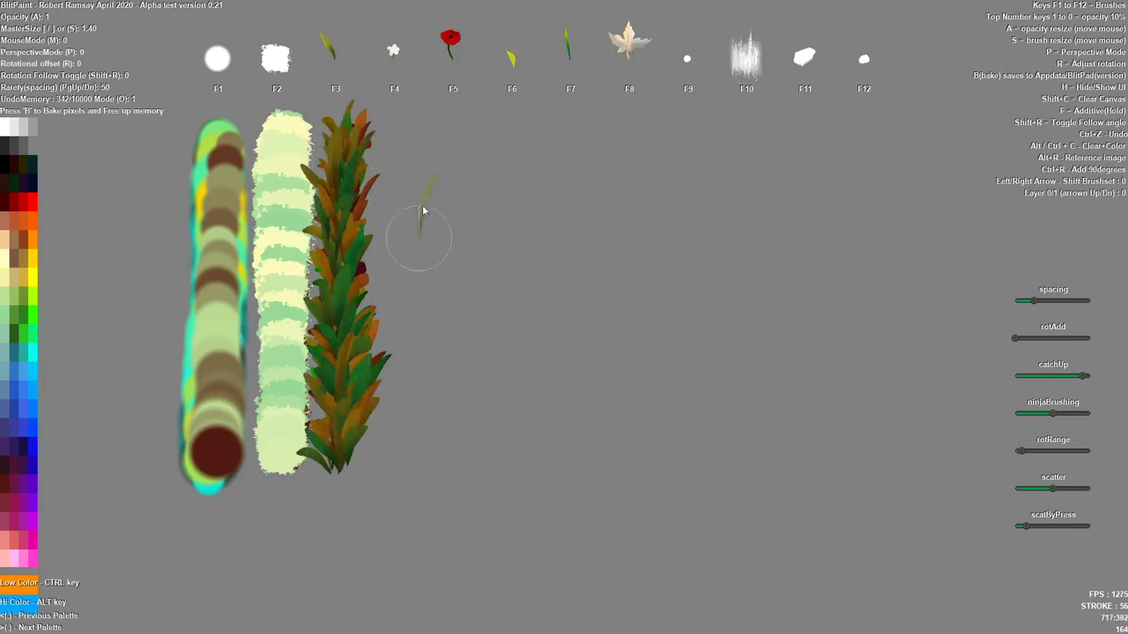
- Set the low and high colors to white and paint a dense column of small flowers beside the leaf column
key("F4")
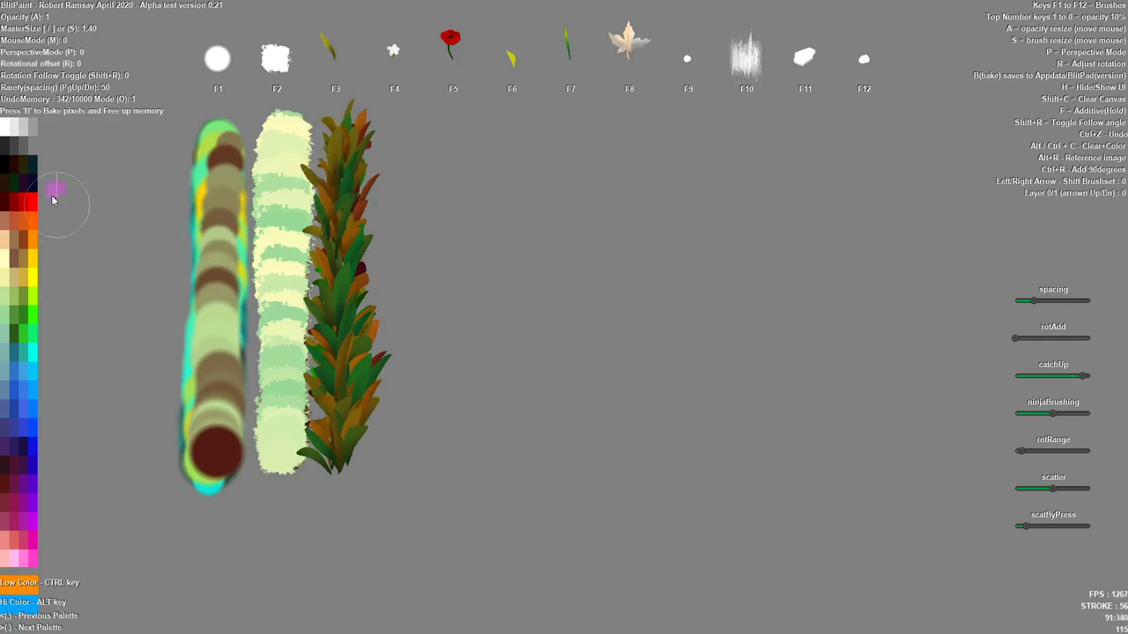
left_click(16, 129)
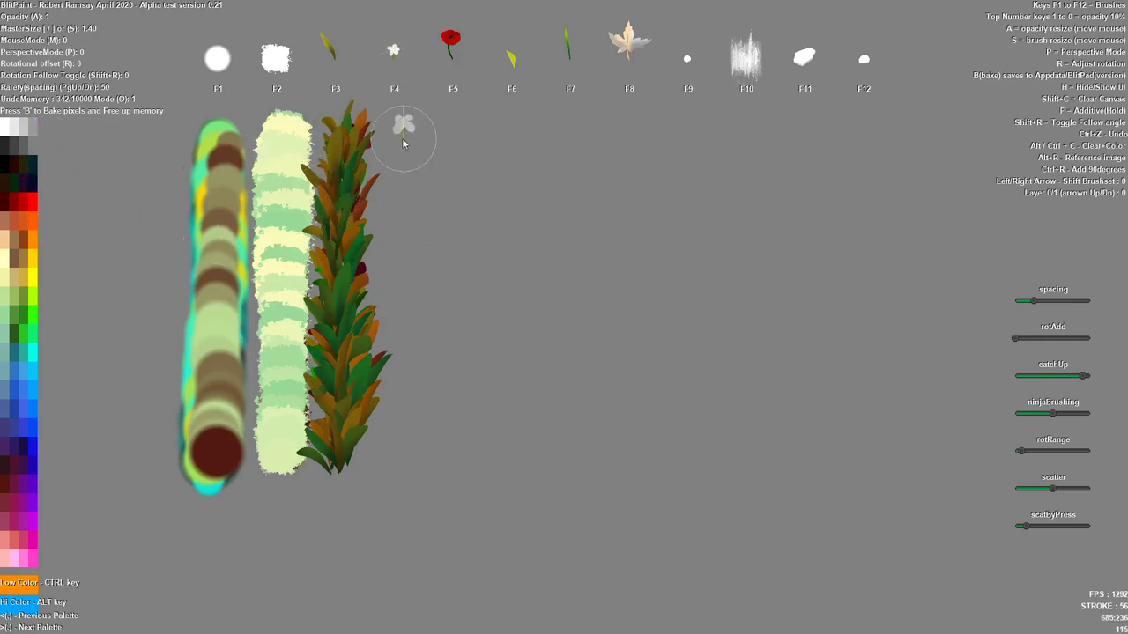
left_click_drag(403, 128, 406, 438)
key("ctrl+z")
left_click(4, 128, "ctrl")
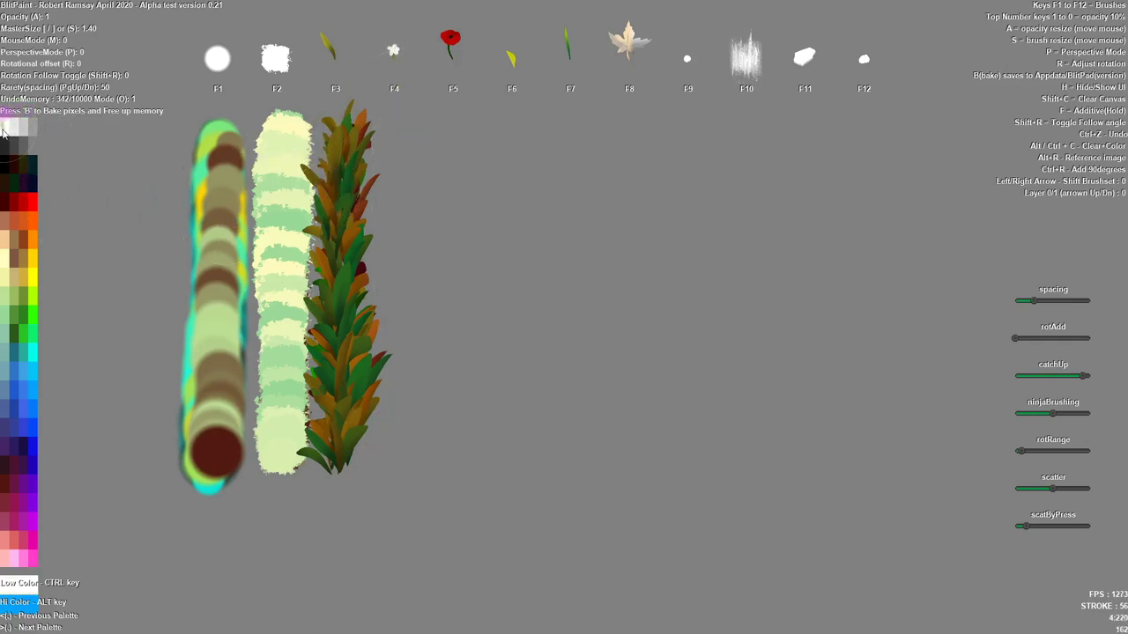
left_click(4, 128, "alt")
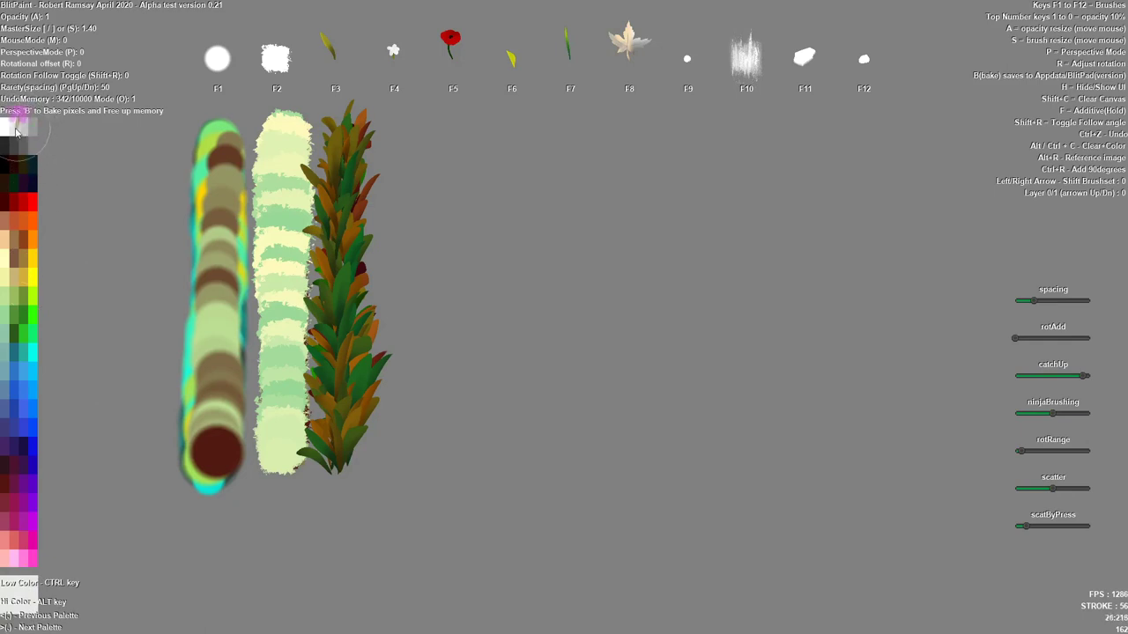
key("ctrl+alt")
left_click_drag(415, 141, 406, 467)
mouse_move(407, 119)
left_mouse_down()
mouse_move(396, 216)
mouse_move(403, 436)
left_mouse_up()
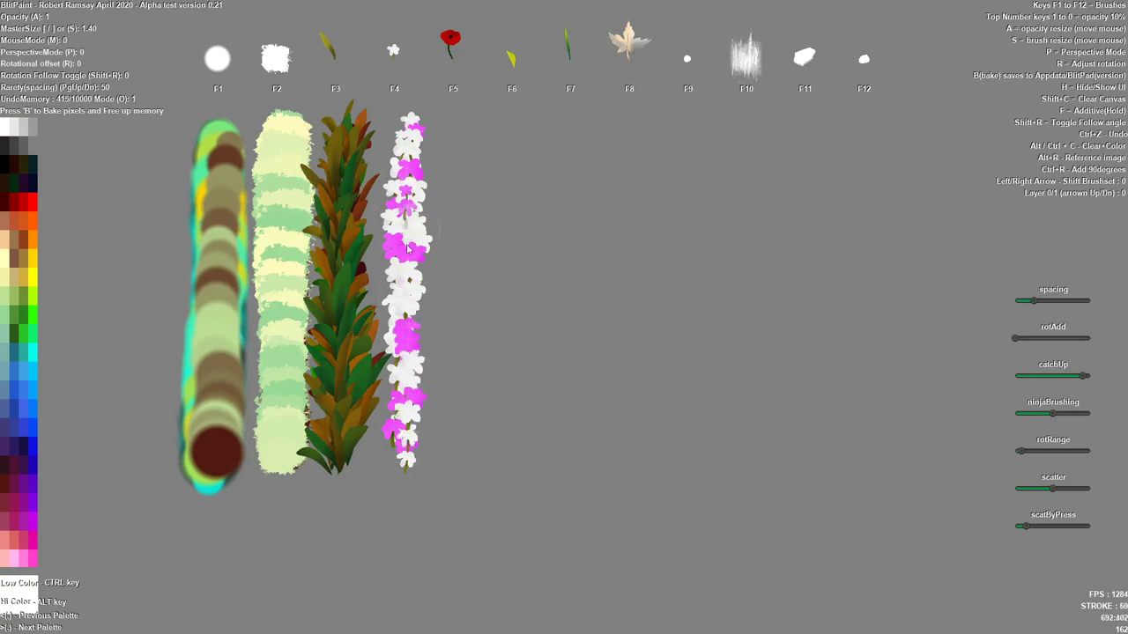
left_click_drag(407, 249, 402, 466)
left_click_drag(418, 172, 407, 396)
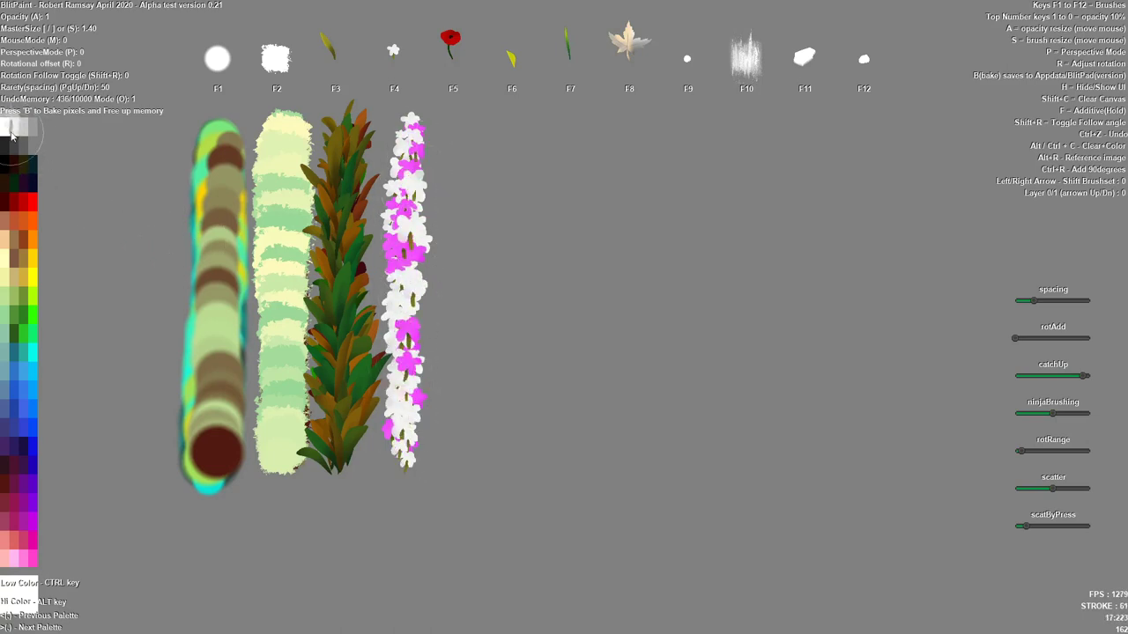
- Paint two more flower strips beside the white one, using a red and a cyan high color with the white low color
left_click(31, 203, "alt")
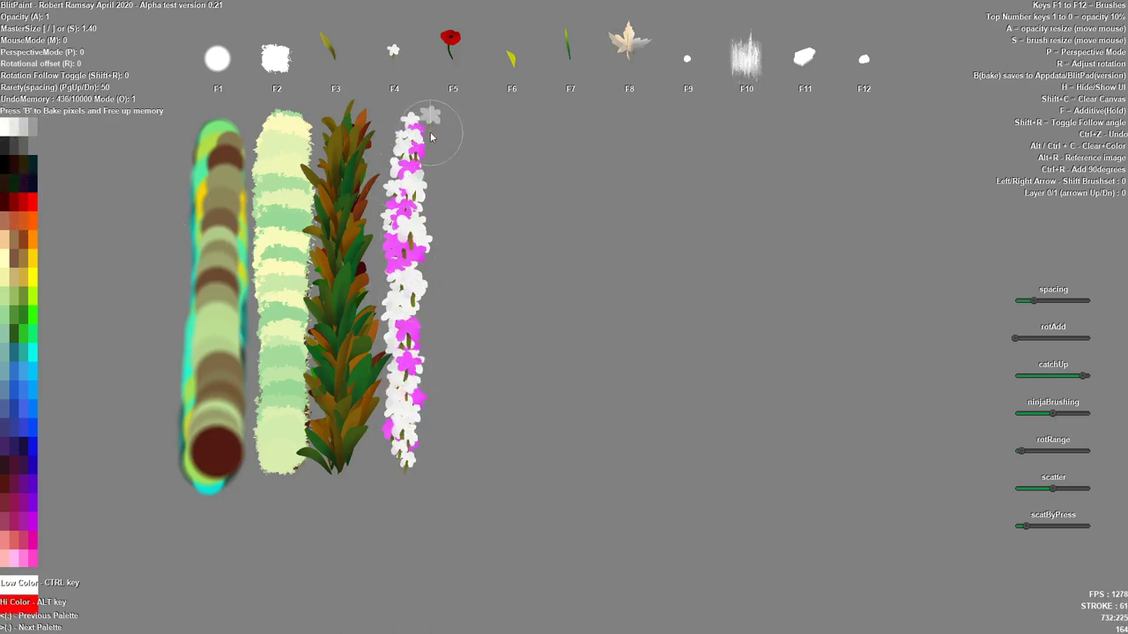
mouse_move(427, 119)
left_mouse_down()
mouse_move(434, 453)
mouse_move(449, 204)
mouse_move(442, 447)
left_mouse_up()
left_click(32, 349, "alt")
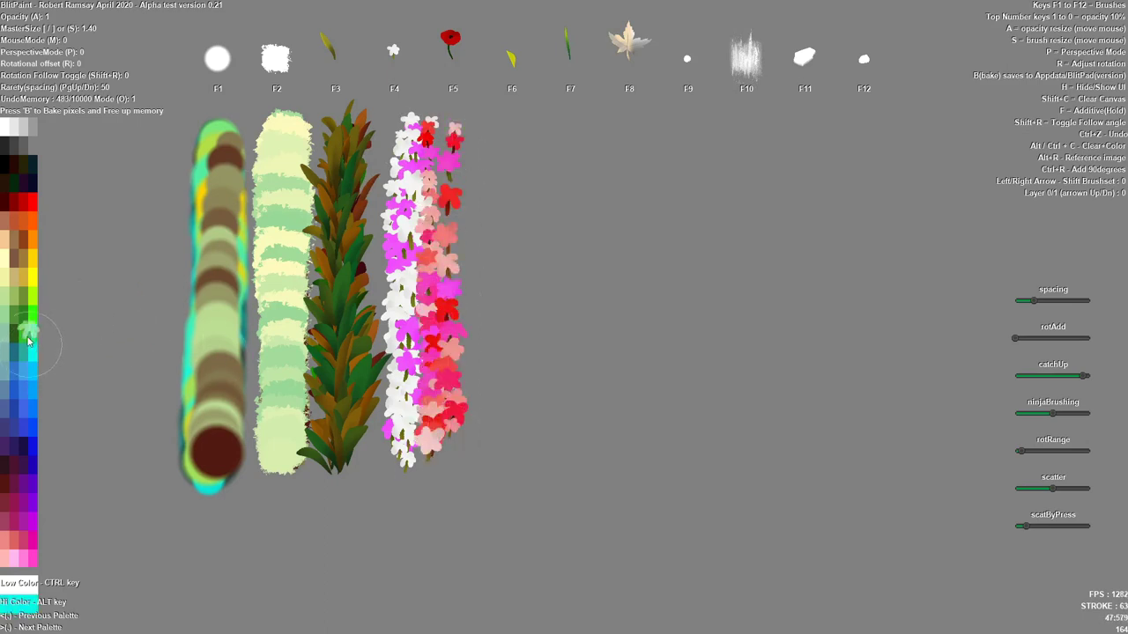
left_click_drag(467, 119, 464, 449)
- Set the low color to yellow and the high color to blue, and paint flowers along the edge, below and over the flower column
left_click(30, 257, "ctrl")
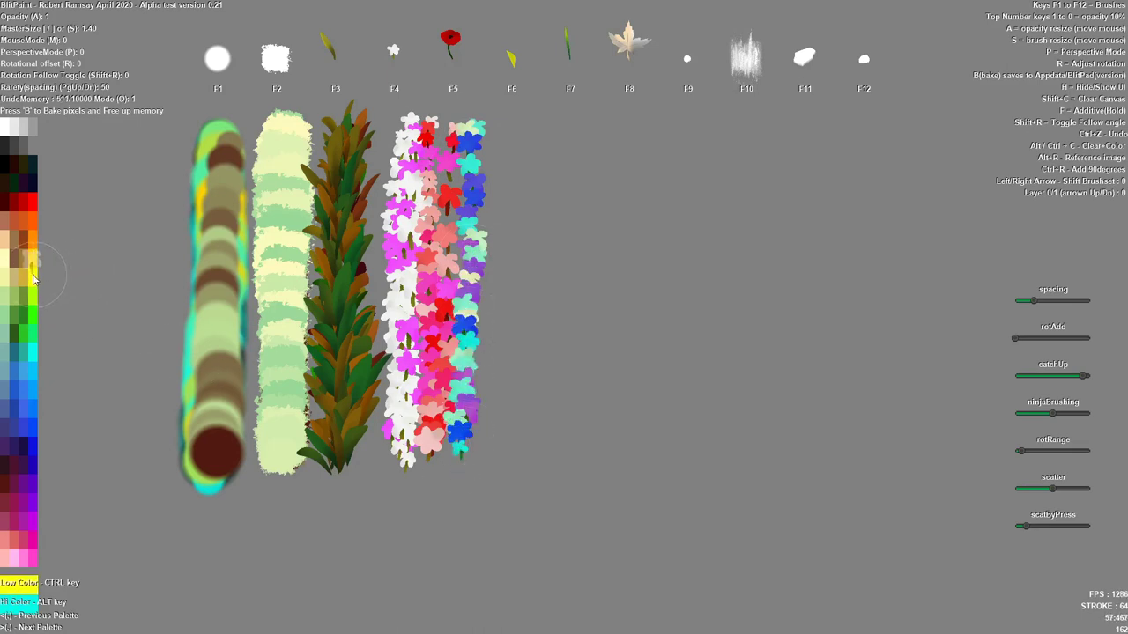
left_click(25, 414, "alt")
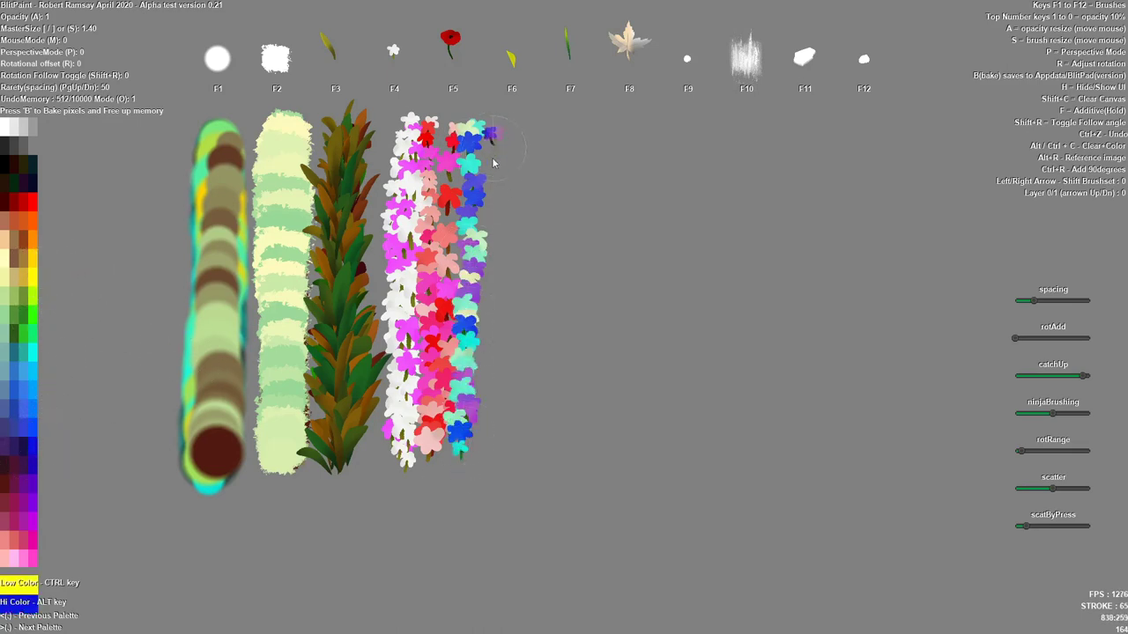
mouse_move(494, 163)
left_mouse_down()
mouse_move(488, 455)
mouse_move(454, 487)
mouse_move(481, 502)
left_mouse_up()
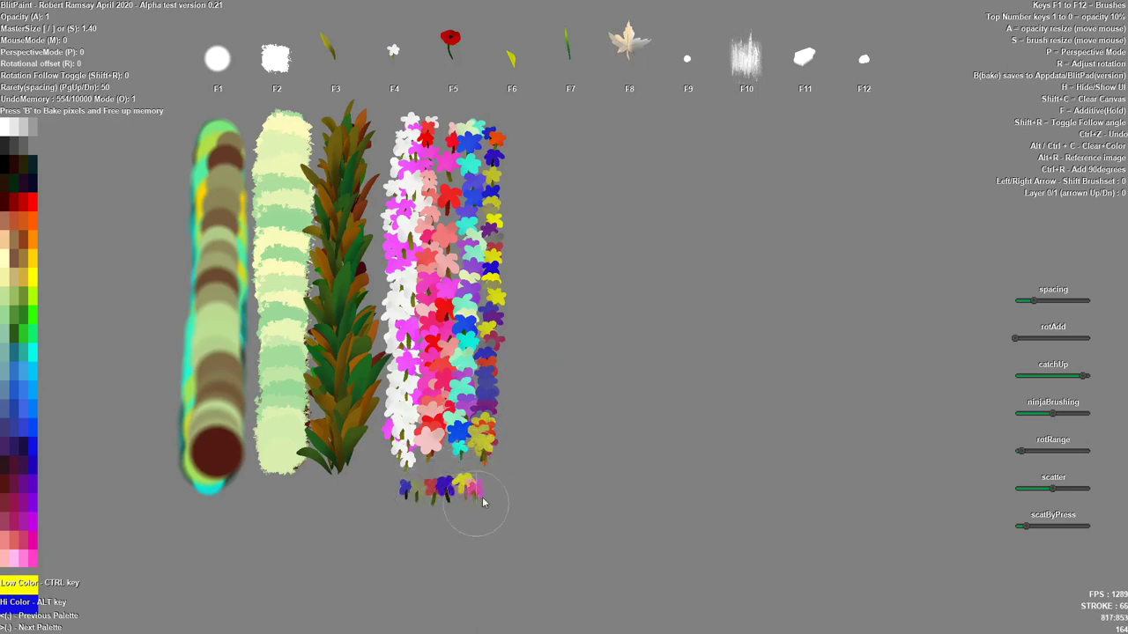
left_click_drag(408, 467, 475, 450)
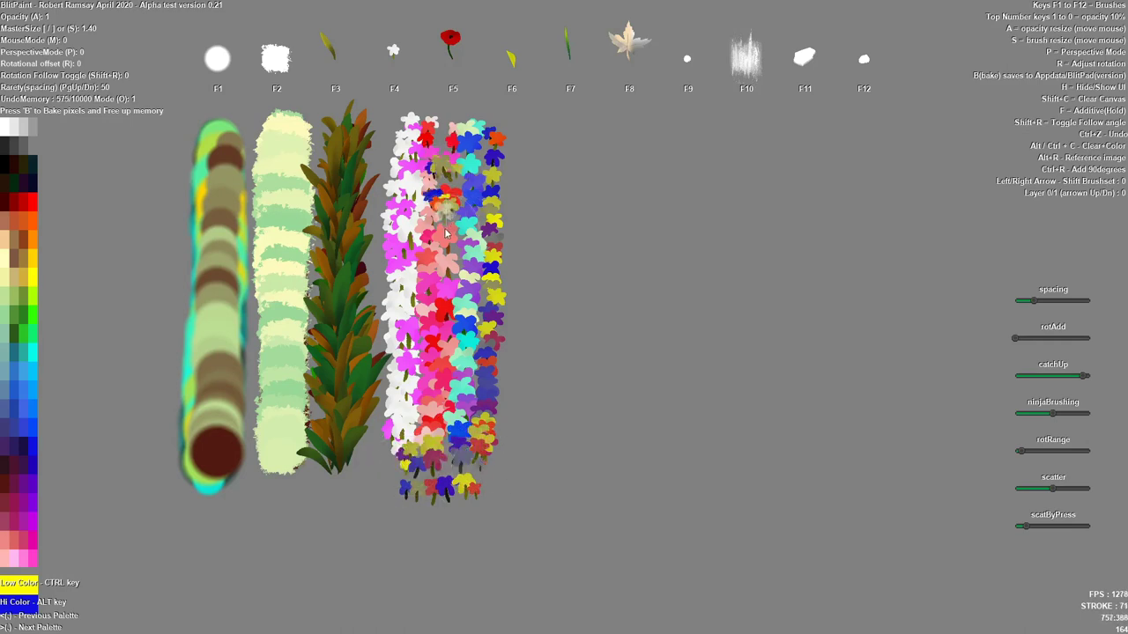
left_click_drag(421, 327, 483, 445)
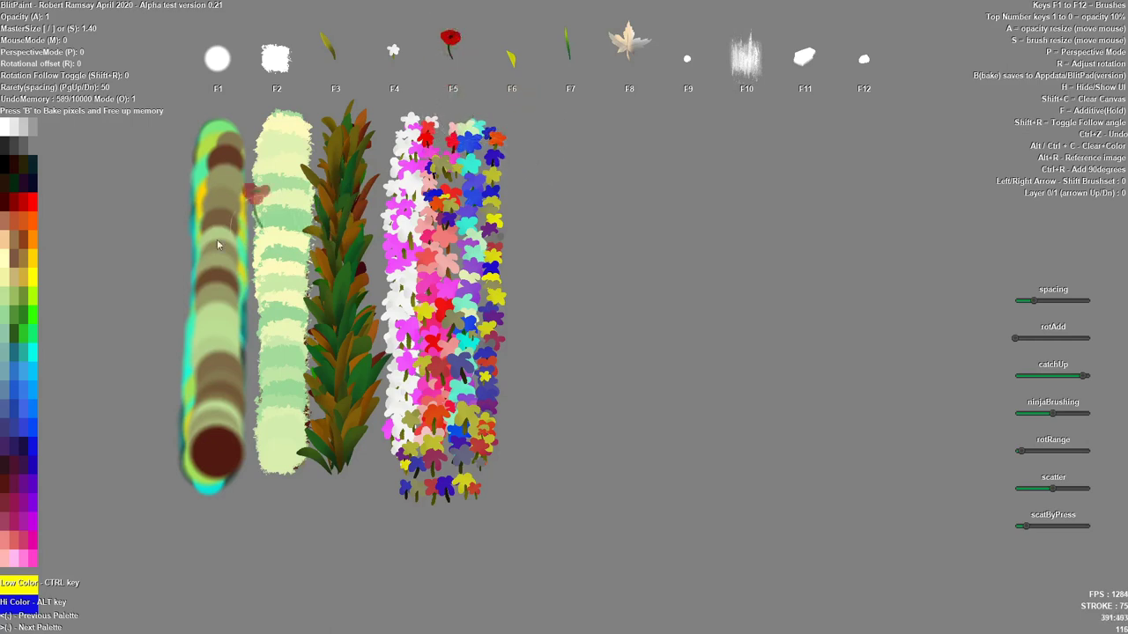
- Paint a poppy column using pale yellow and light green, and widen it with poppies using white and gray
left_click(5, 300, "alt")
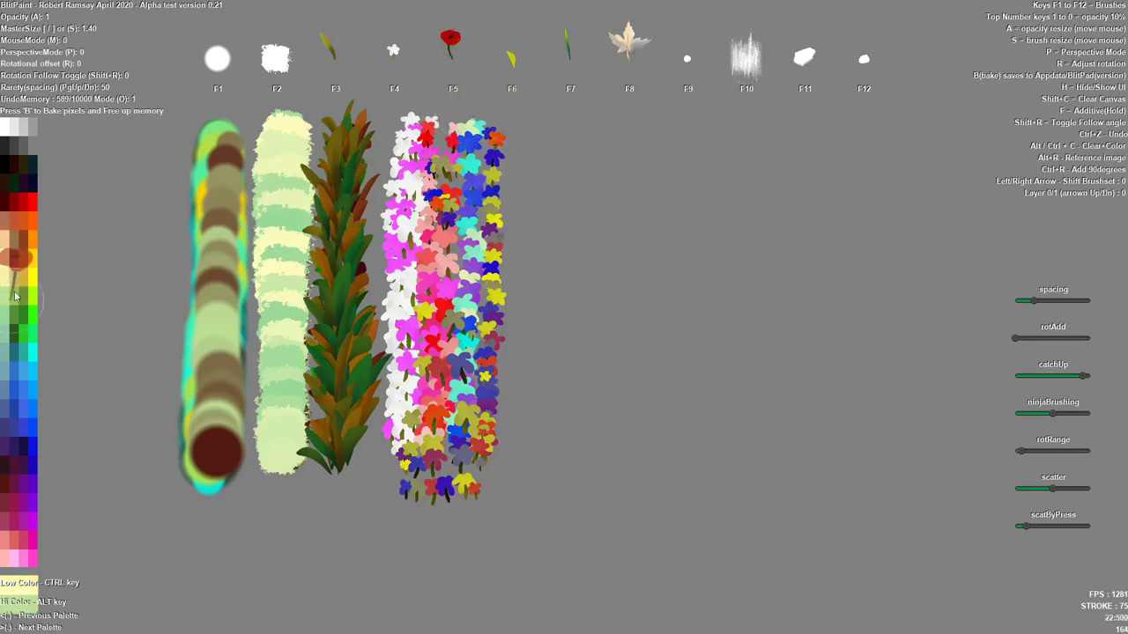
left_click_drag(538, 127, 535, 427)
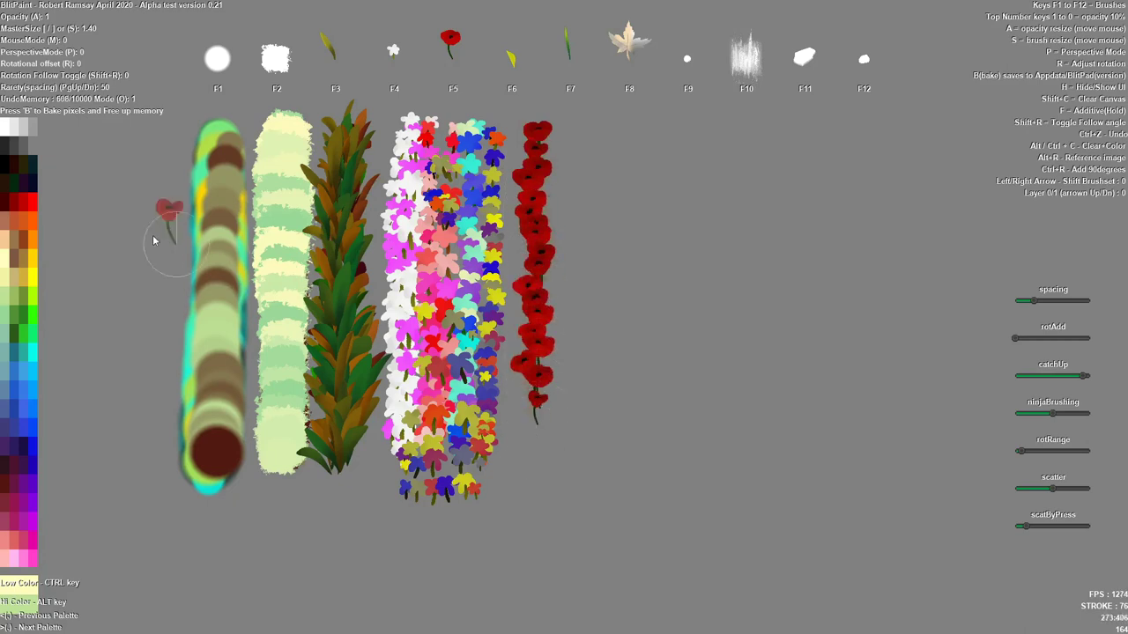
left_click(24, 148, "alt")
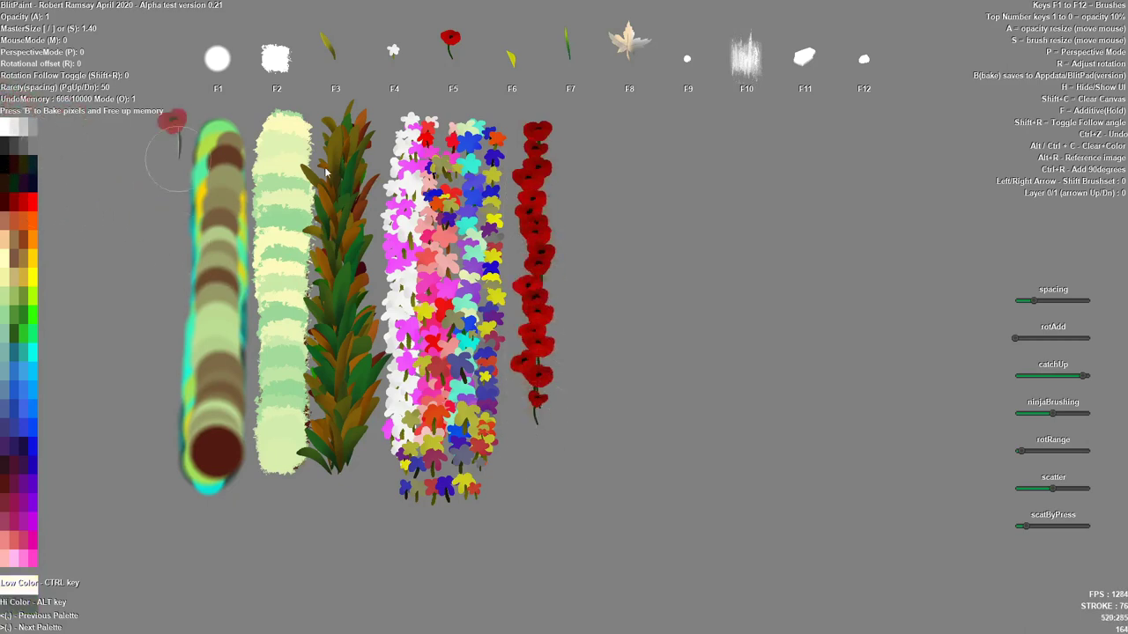
mouse_move(565, 122)
left_mouse_down()
mouse_move(553, 445)
mouse_move(527, 211)
mouse_move(521, 438)
mouse_move(550, 476)
left_mouse_up()
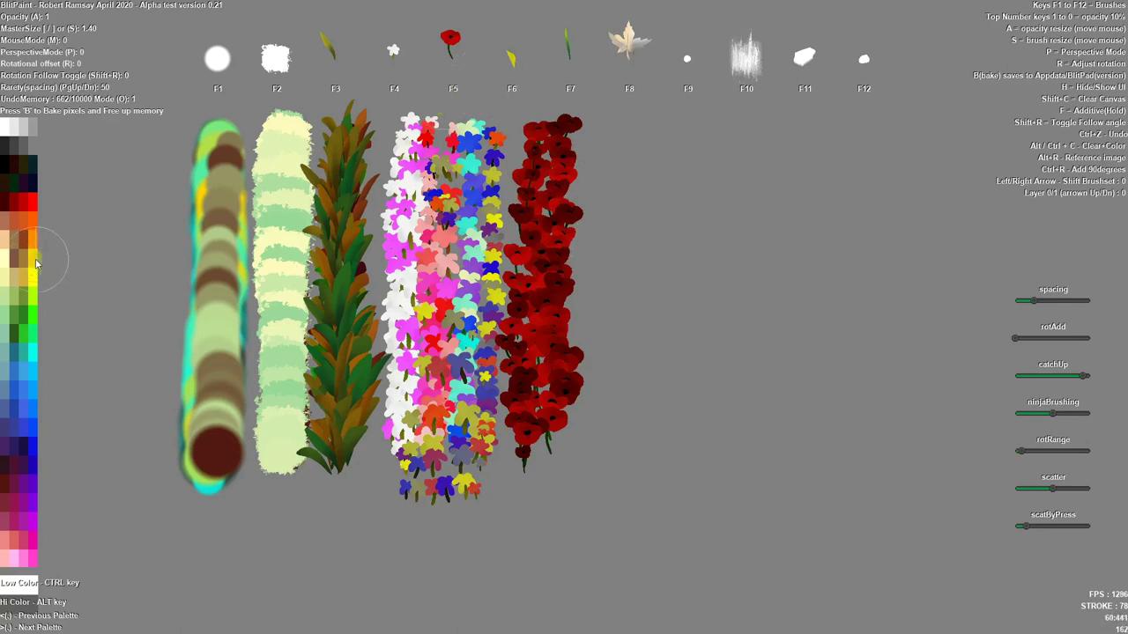
- Paint two single-leaf strands beside the poppies with a red low color and blue high color, and set the low color to brown
key("ctrl")
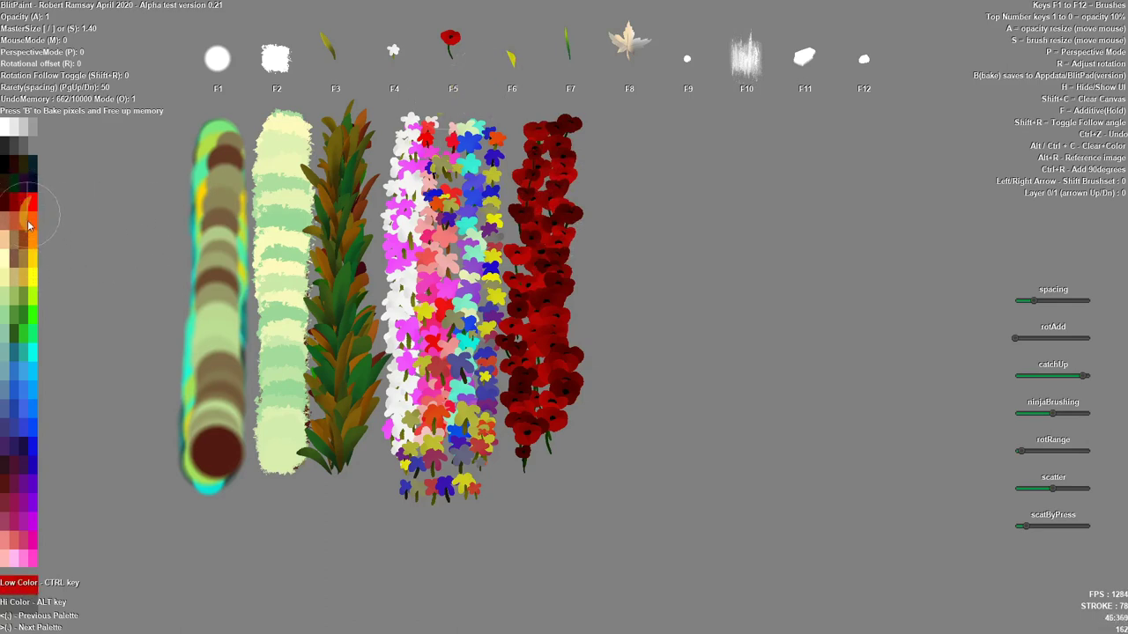
key("alt")
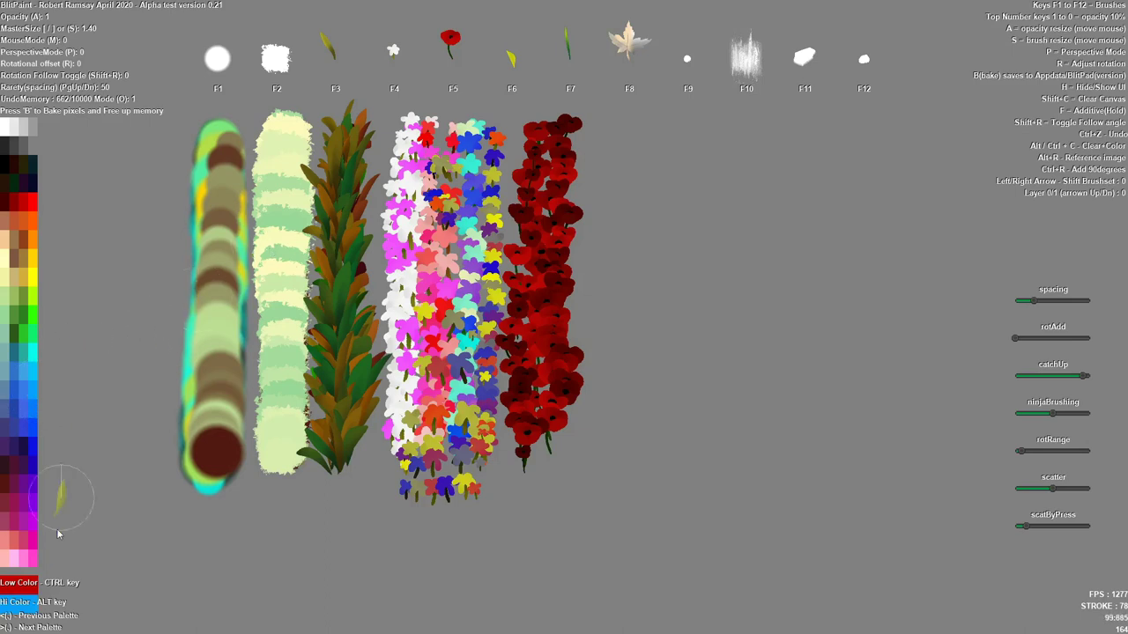
left_click_drag(597, 156, 605, 190)
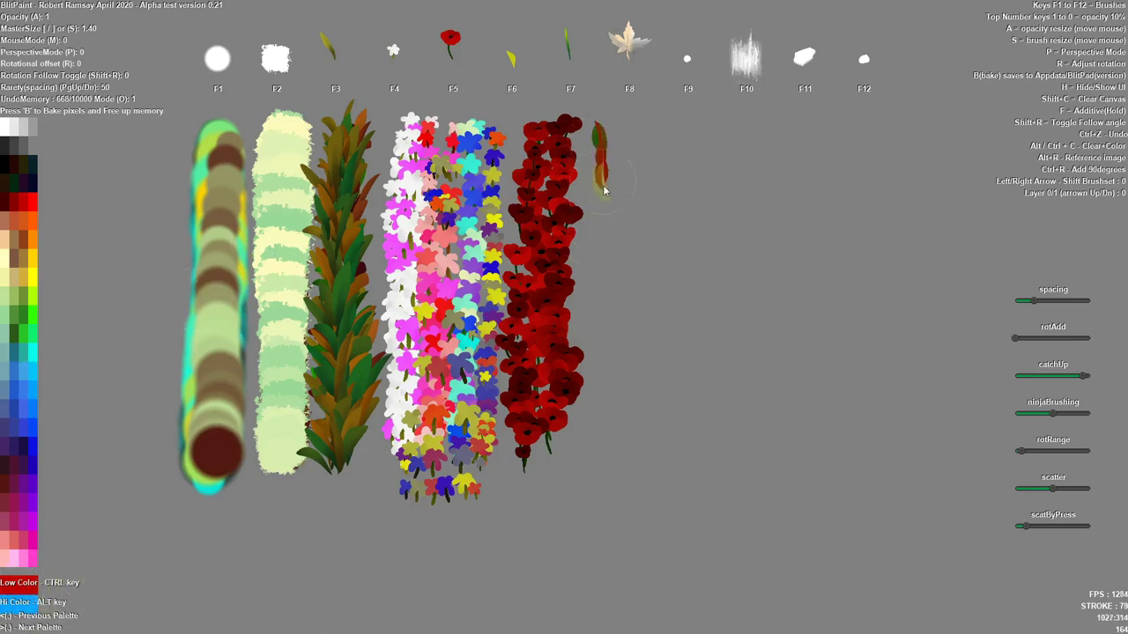
mouse_move(615, 303)
left_mouse_down()
mouse_move(595, 472)
mouse_move(624, 308)
mouse_move(616, 122)
left_mouse_up()
left_click(24, 255, "ctrl")
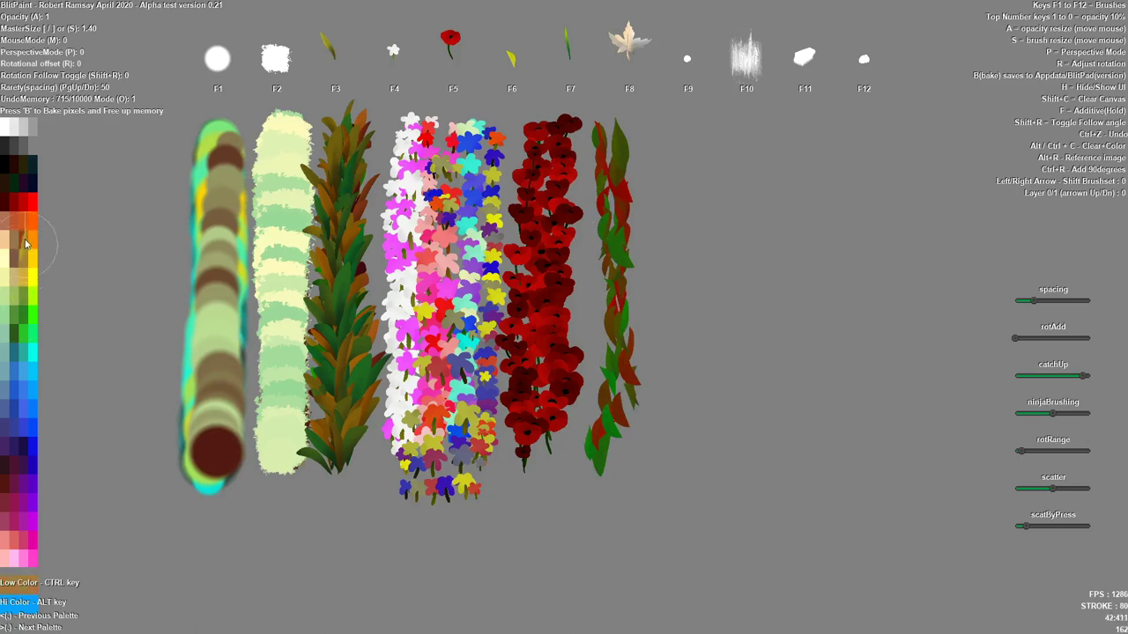
mouse_move(668, 183)
left_mouse_down()
mouse_move(666, 453)
mouse_move(677, 446)
mouse_move(679, 286)
mouse_move(740, 468)
mouse_move(769, 349)
mouse_move(745, 246)
mouse_move(761, 155)
mouse_move(798, 184)
mouse_move(812, 339)
left_mouse_up()
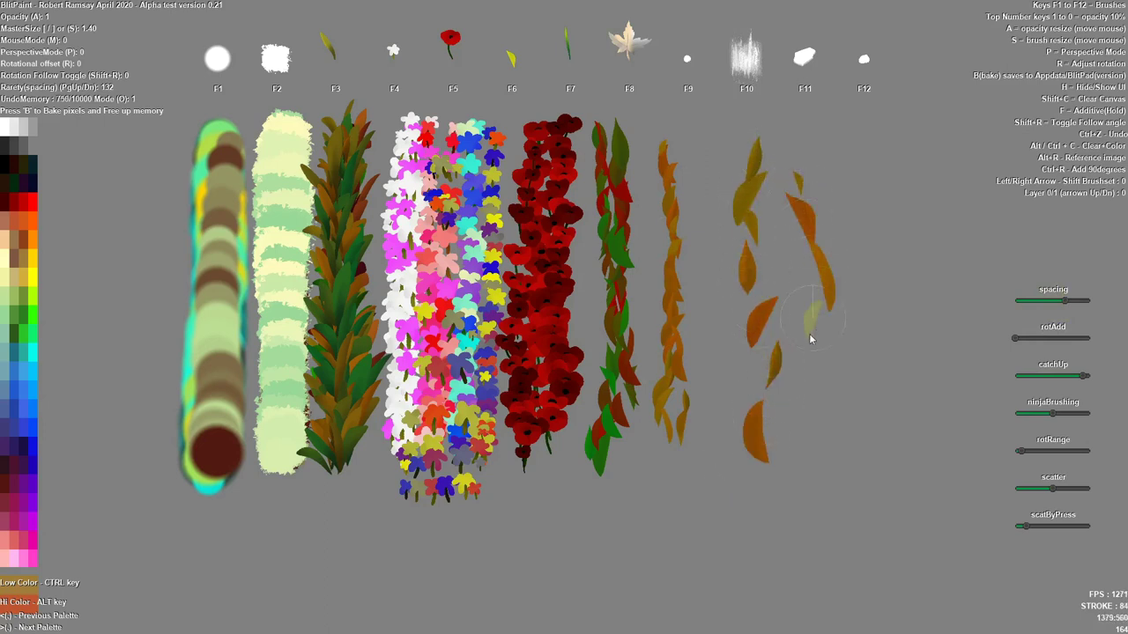
key("ctrl+z")
key("ctrl+z")
key("ctrl+z")
key("ctrl+z")
key("ctrl+z")
key("ctrl+z")
key("ctrl+z")
key("ctrl+z")
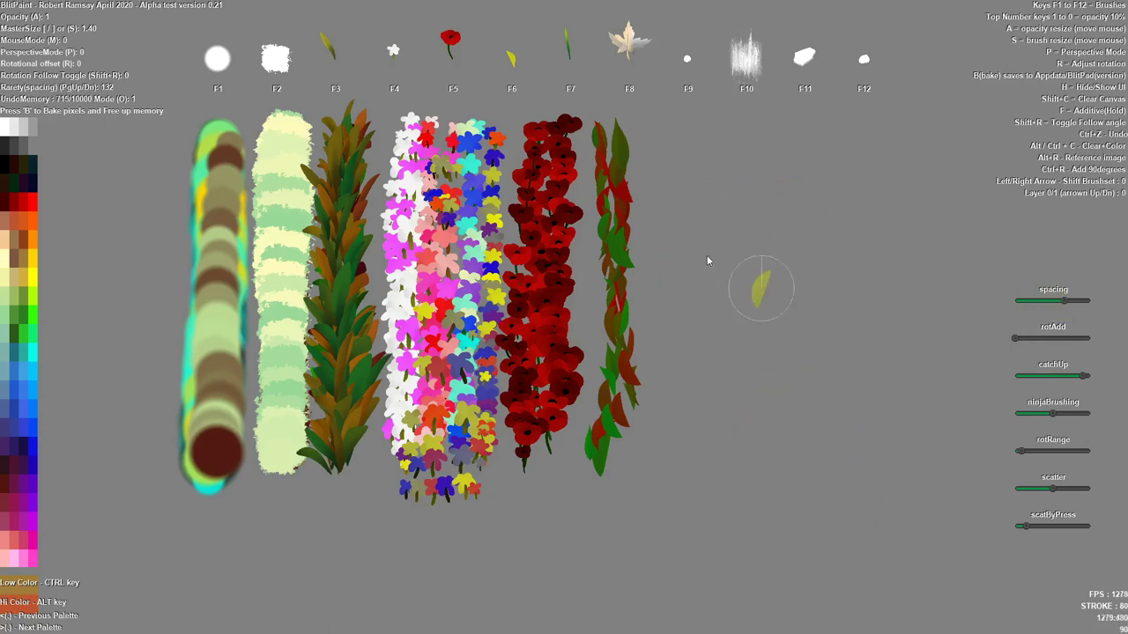
- Paint leaves in brown and burnt orange down the existing single-leaf strands with the spacing at 50
mouse_move(599, 137)
left_mouse_down()
mouse_move(602, 441)
mouse_move(612, 368)
mouse_move(593, 142)
left_mouse_up()
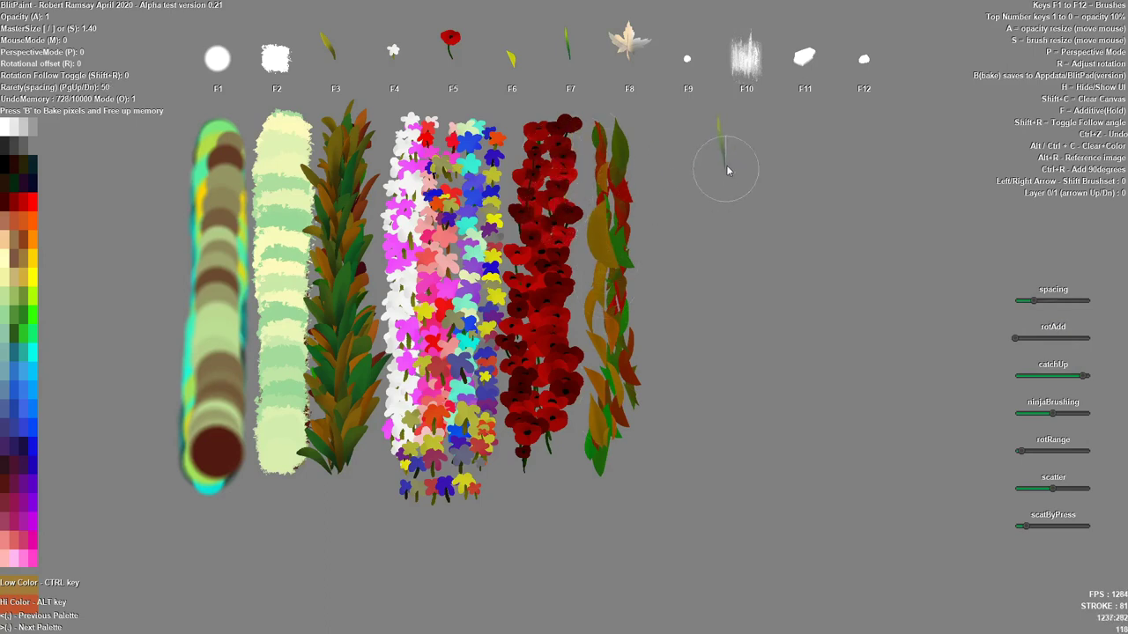
- Undo the trial brown grass, set the low color to white and the high color to light green, and paint a grass blade column
mouse_move(682, 167)
left_mouse_down()
mouse_move(717, 181)
mouse_move(727, 227)
left_mouse_up()
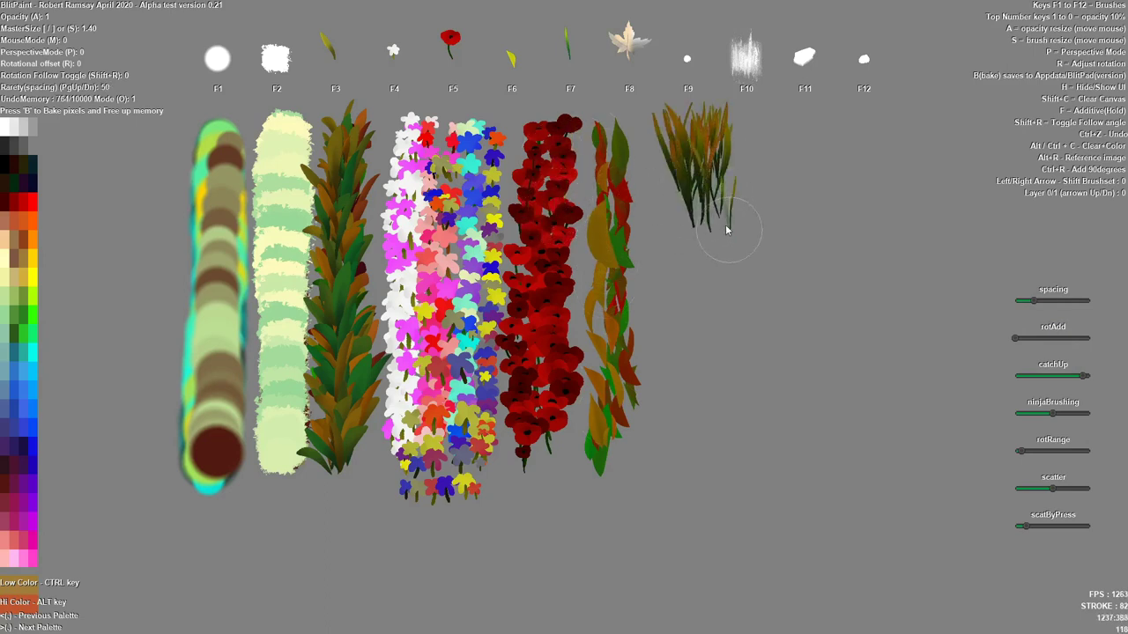
key("ctrl+z")
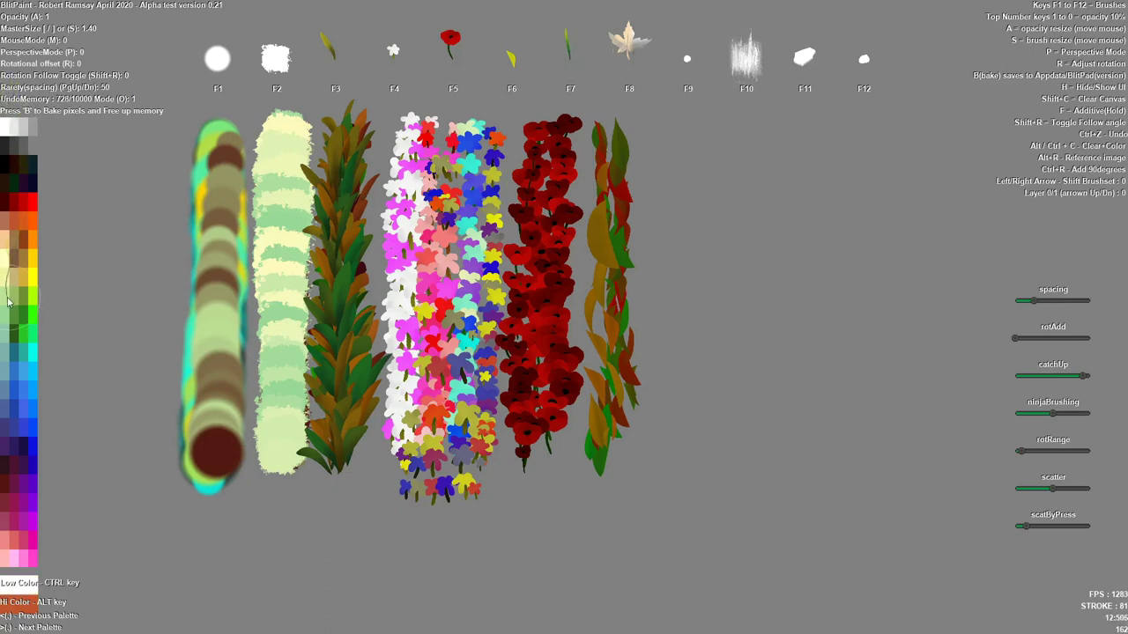
key("alt")
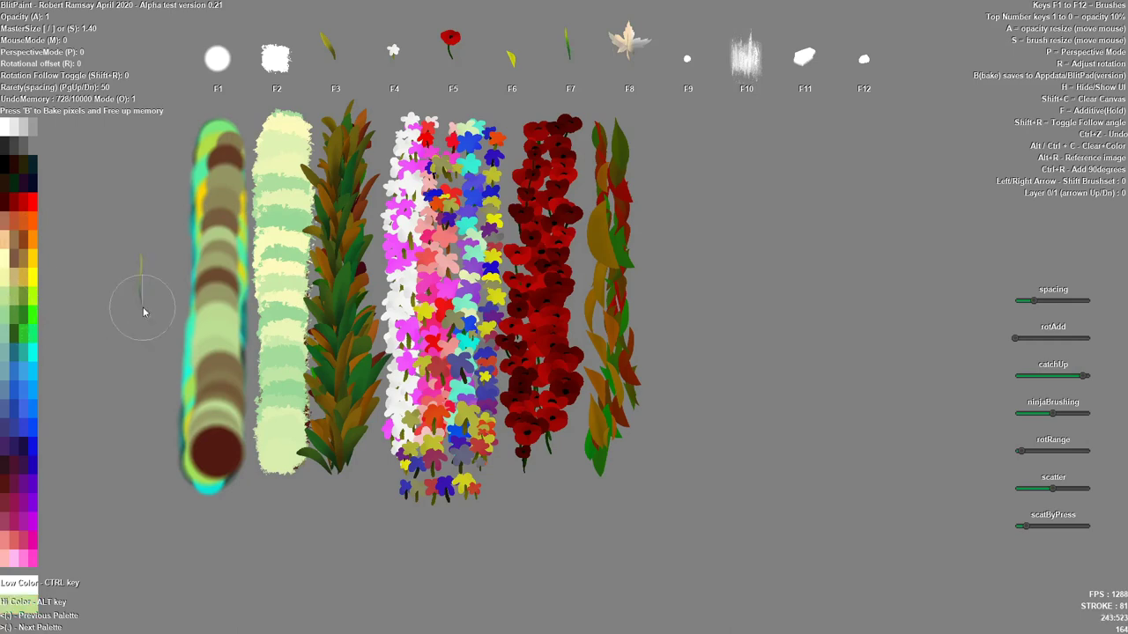
mouse_move(674, 203)
left_mouse_down()
mouse_move(663, 233)
mouse_move(691, 274)
left_mouse_up()
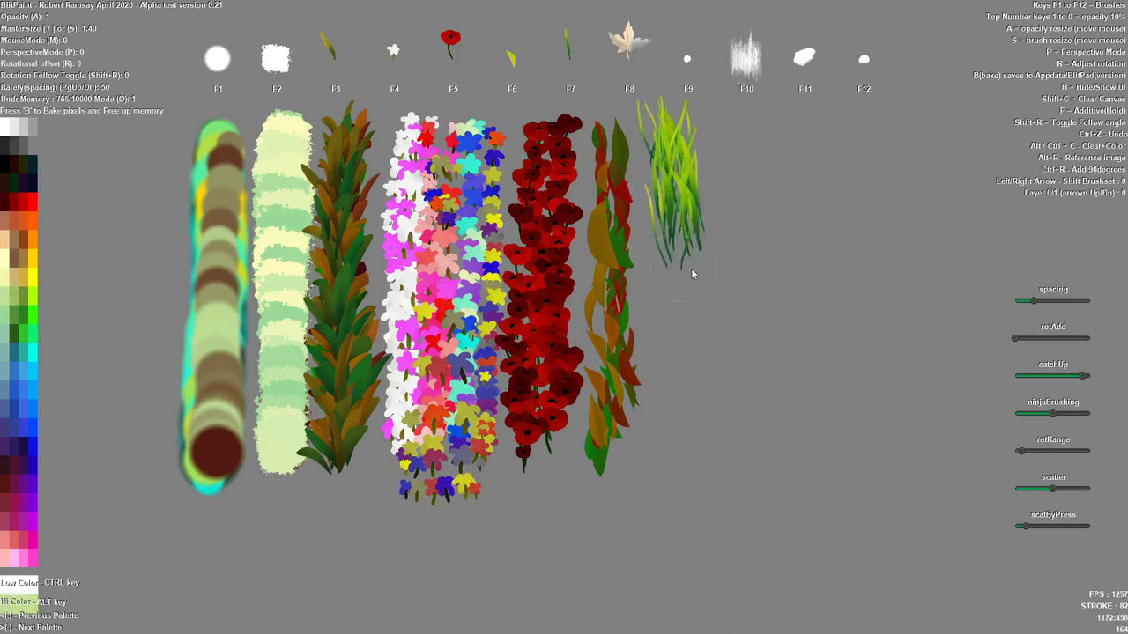
left_click_drag(698, 434, 669, 348)
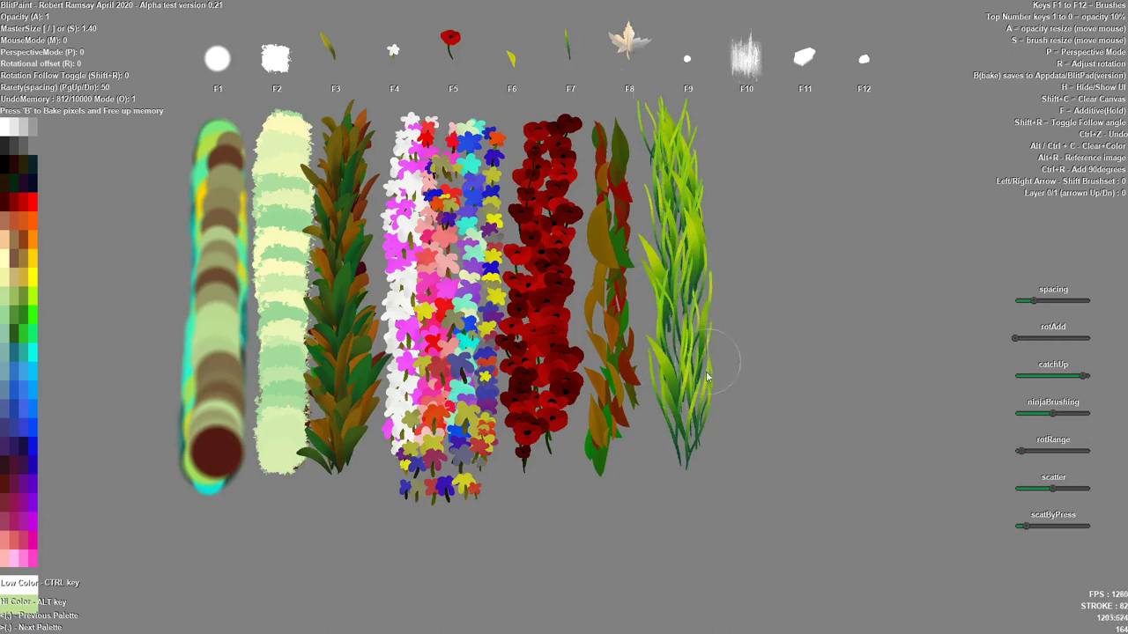
- Try a horizontal row of grass blades beneath the sample columns
mouse_move(171, 584)
left_mouse_down()
mouse_move(316, 594)
mouse_move(582, 564)
left_mouse_up()
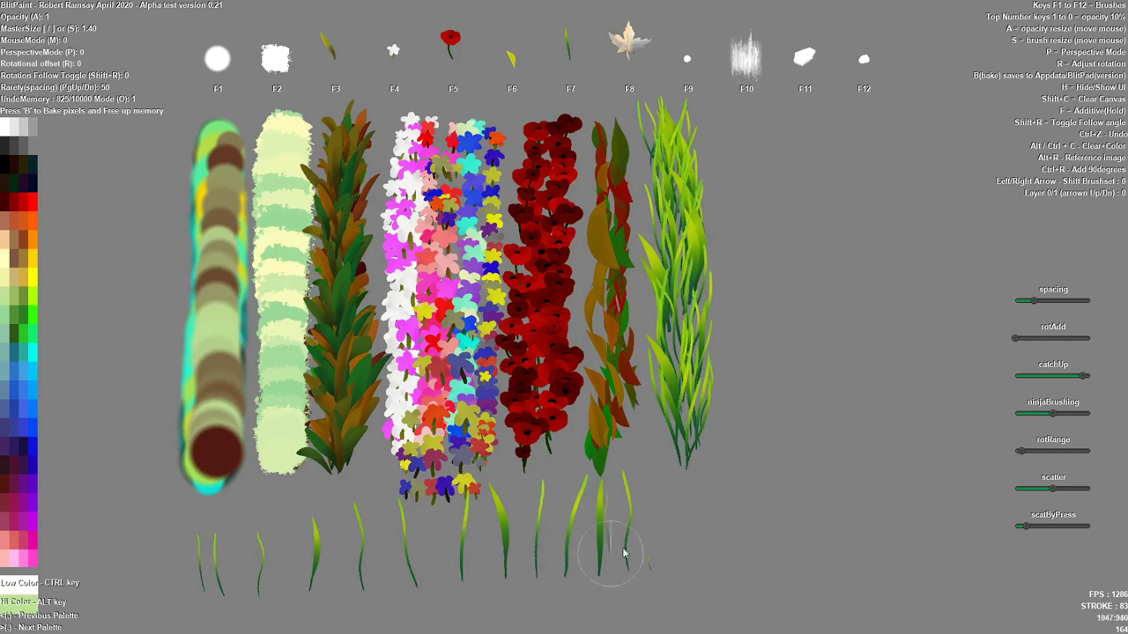
key("ctrl+z")
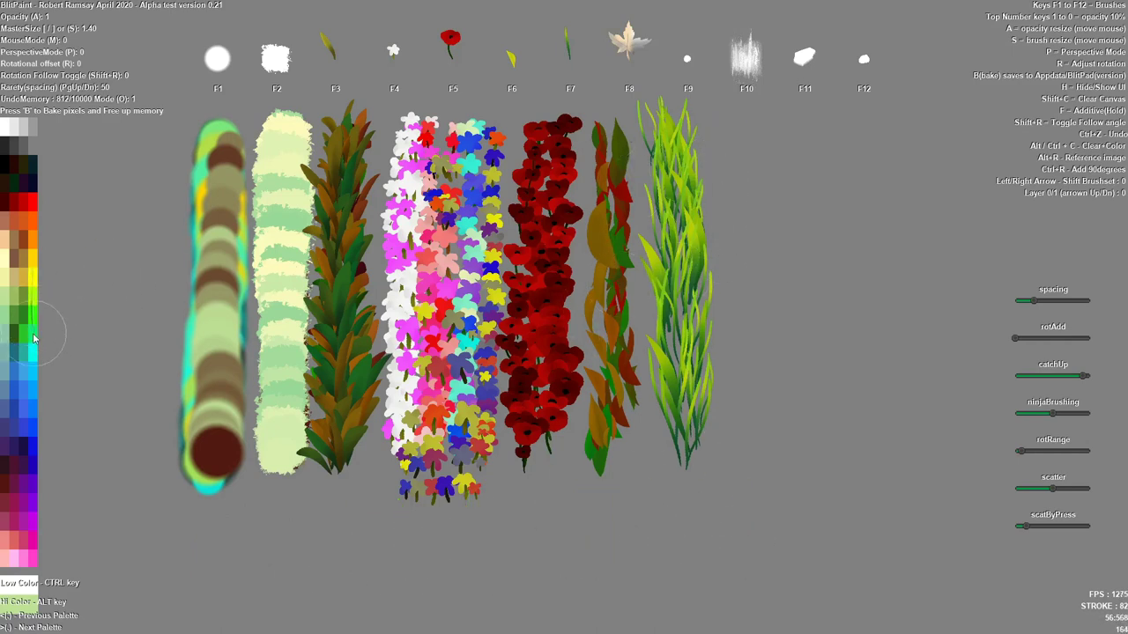
- Set the low color to peach and the high color to light blue, and paint another layer of blades over the grass column
left_click(33, 361, "alt")
left_click(11, 250, "ctrl")
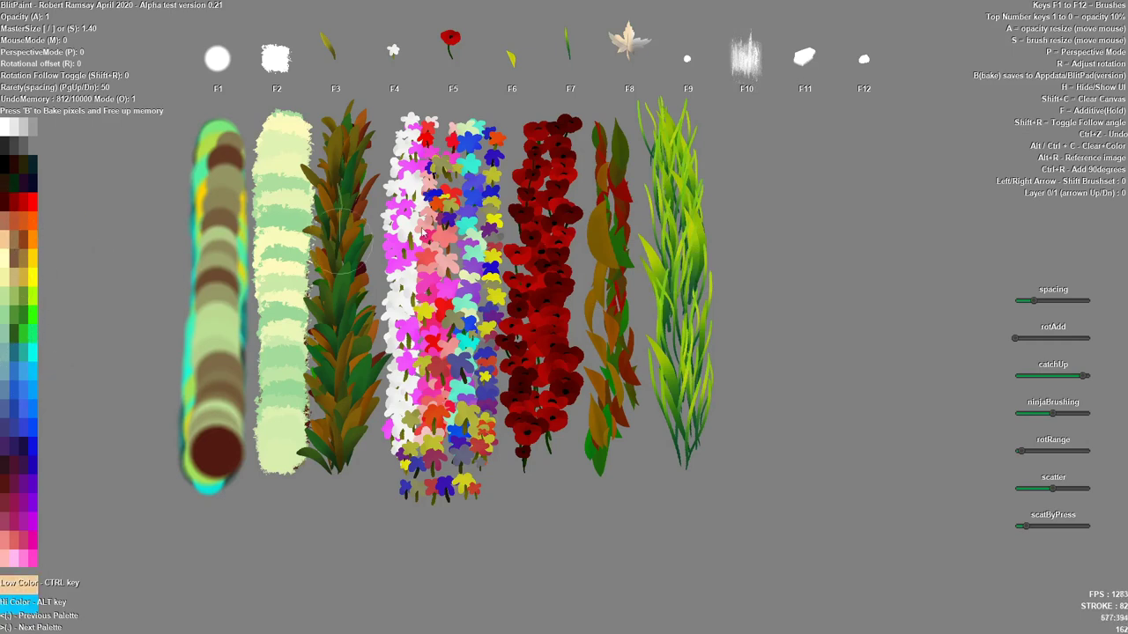
mouse_move(666, 172)
left_mouse_down()
mouse_move(696, 280)
mouse_move(664, 437)
mouse_move(700, 468)
mouse_move(686, 495)
left_mouse_up()
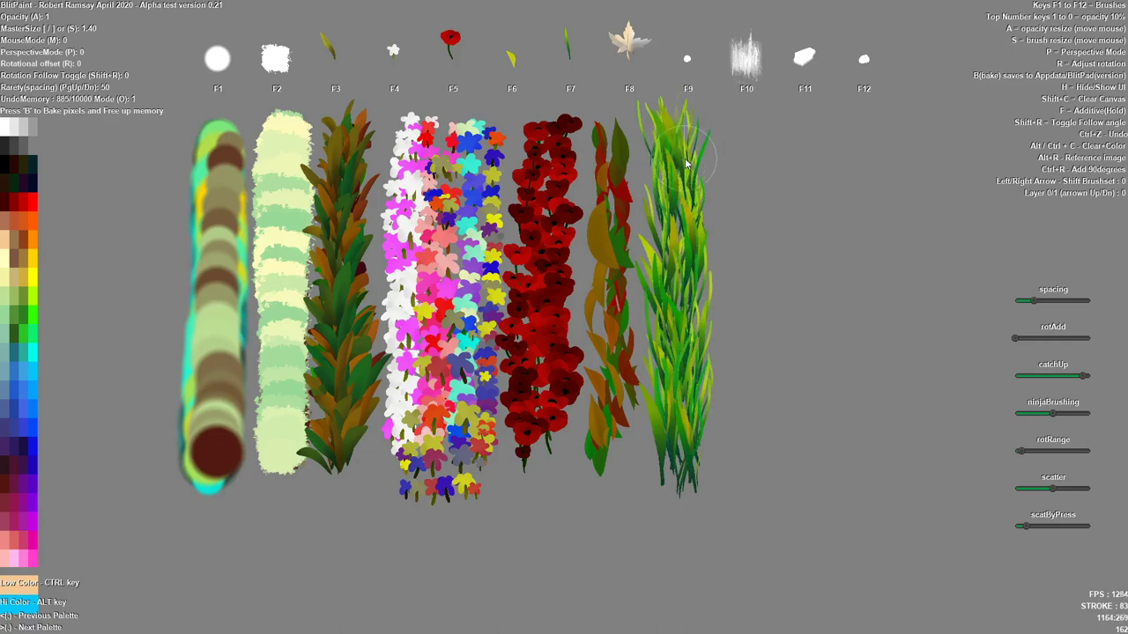
- With the F8 maple leaf brush, set the low color to green and the high color to burnt orange, and paint a leaf column
key("F8")
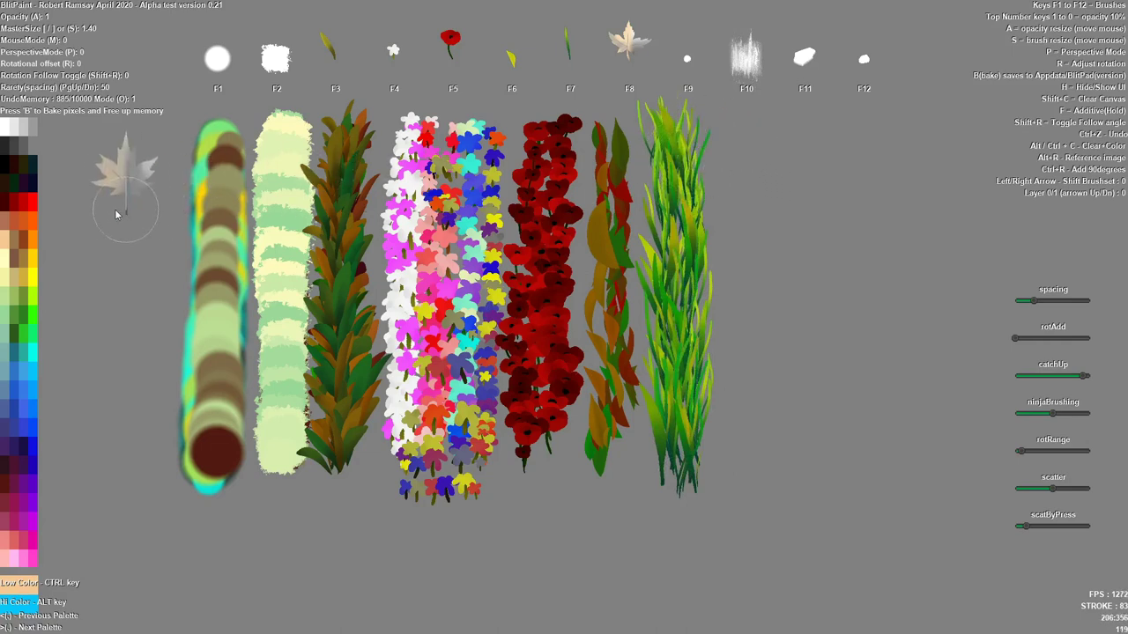
key("ctrl")
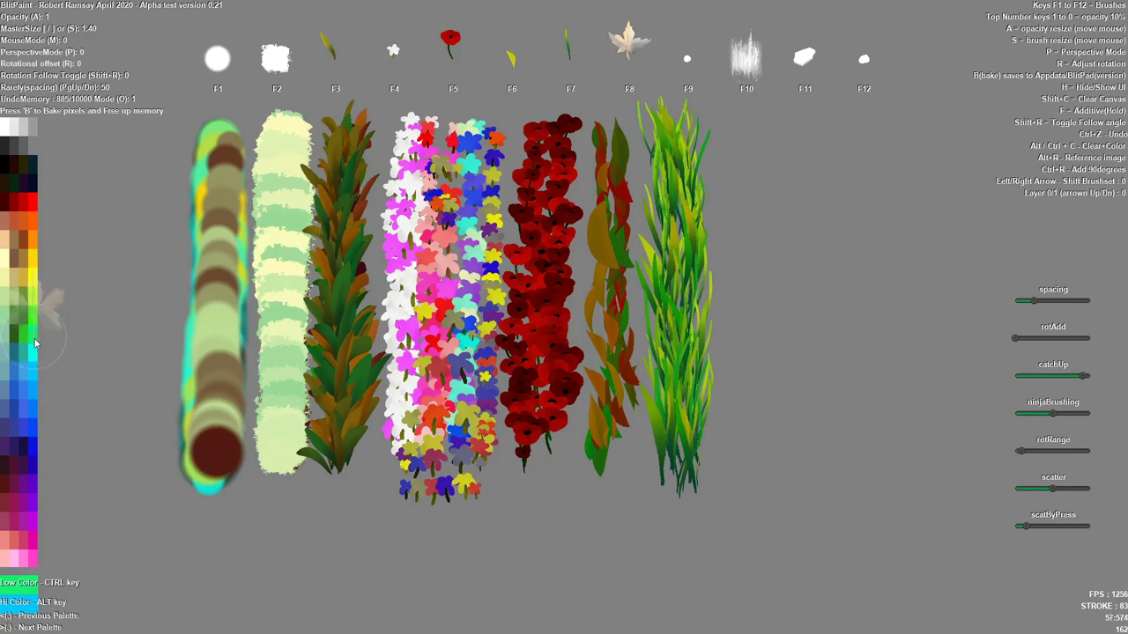
key("alt")
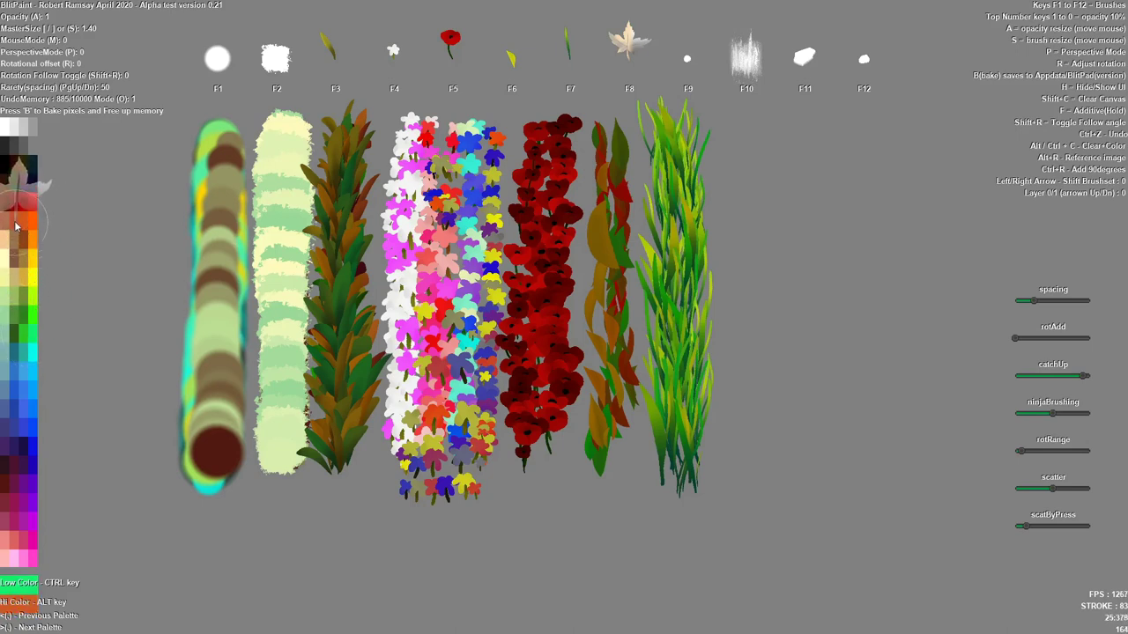
mouse_move(757, 166)
left_mouse_down()
mouse_move(775, 480)
mouse_move(754, 180)
mouse_move(751, 387)
mouse_move(773, 466)
mouse_move(753, 194)
mouse_move(697, 433)
left_mouse_up()
- Paint a brown layer over the maple leaf column, followed by another with a golden low color and an orange high color
key("ctrl")
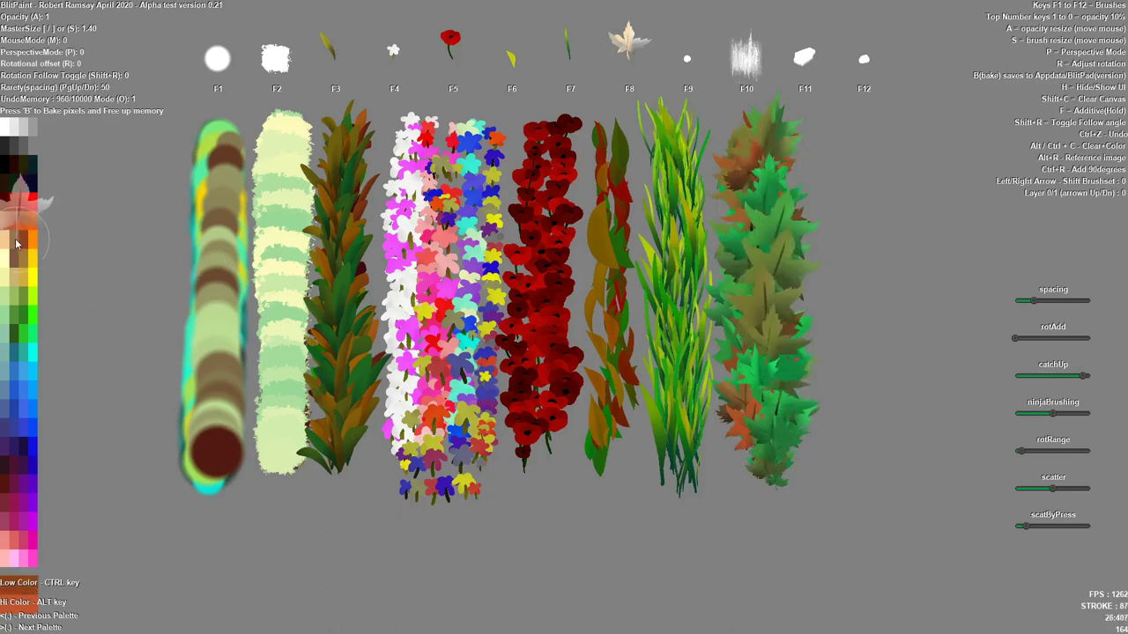
mouse_move(758, 124)
left_mouse_down()
mouse_move(765, 247)
mouse_move(797, 379)
mouse_move(768, 312)
mouse_move(776, 232)
mouse_move(744, 465)
left_mouse_up()
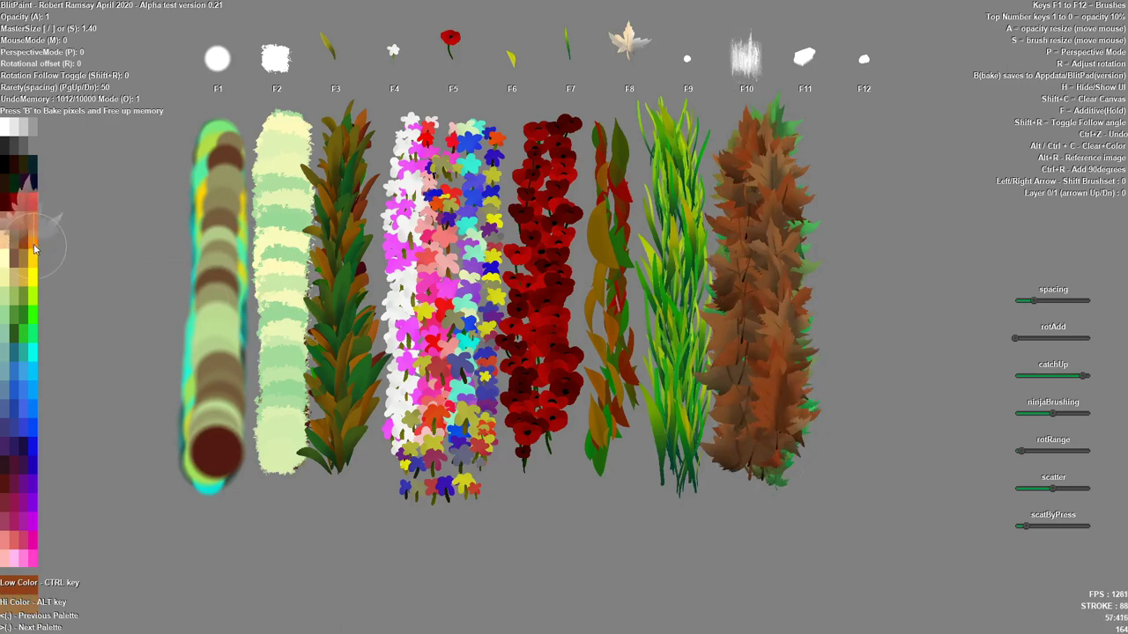
key("alt")
key("ctrl")
mouse_move(750, 132)
left_mouse_down()
mouse_move(777, 225)
mouse_move(783, 372)
mouse_move(746, 344)
mouse_move(784, 176)
mouse_move(791, 445)
mouse_move(780, 409)
left_mouse_up()
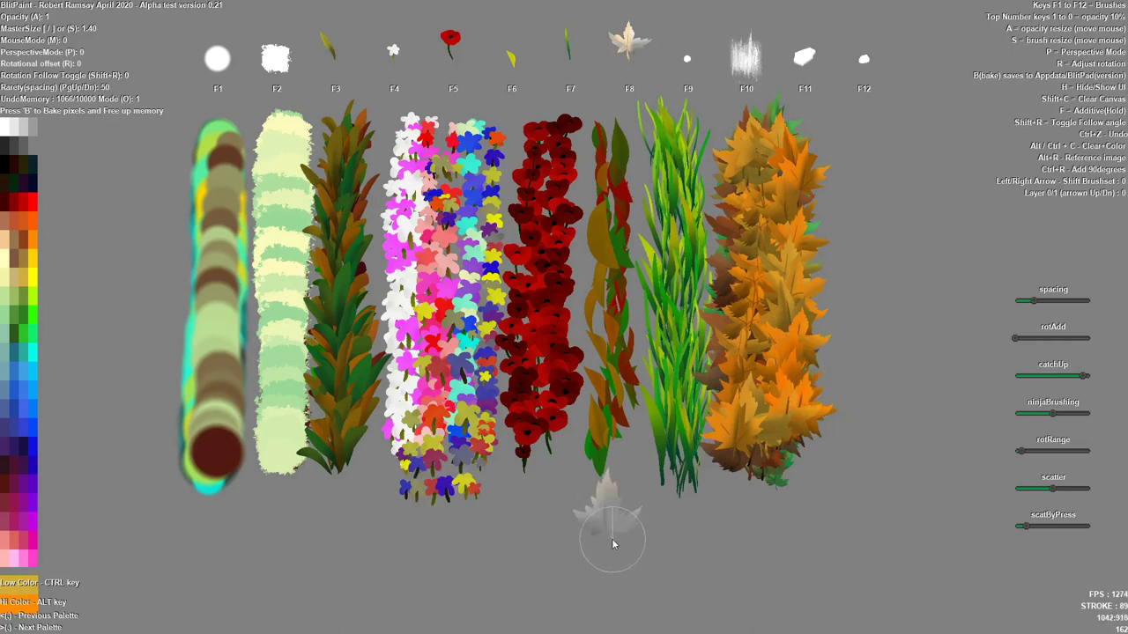
- Set the brush's rotational offset to 90 and paint a horizontal row of golden and orange maple leaves beneath the columns
key("ctrl+r")
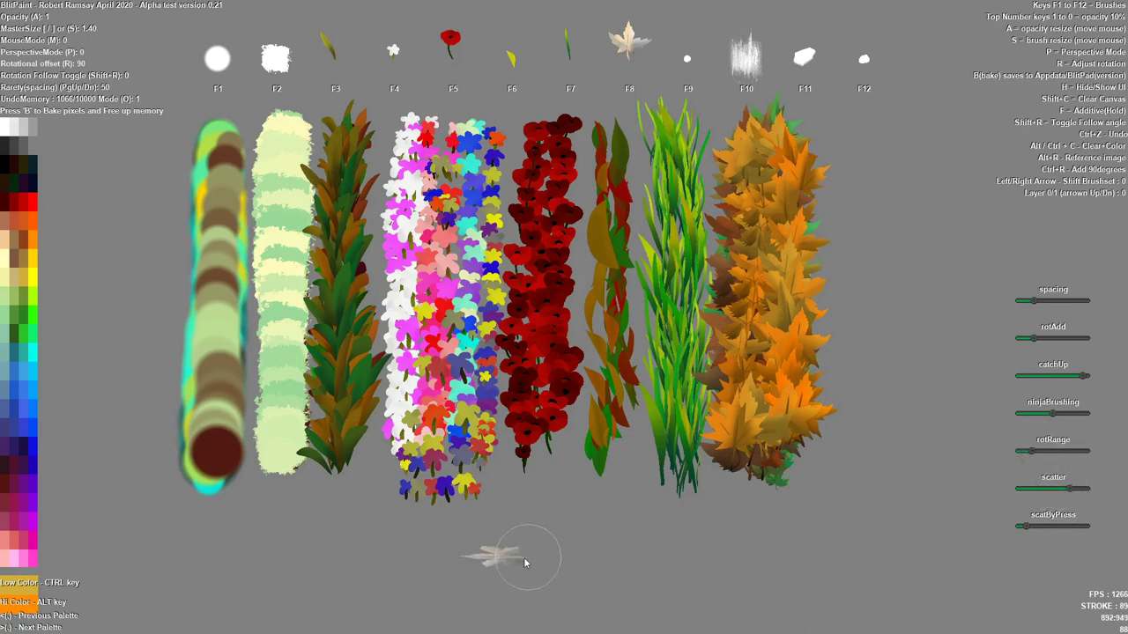
mouse_move(659, 574)
left_mouse_down()
mouse_move(865, 575)
mouse_move(546, 568)
mouse_move(819, 557)
left_mouse_up()
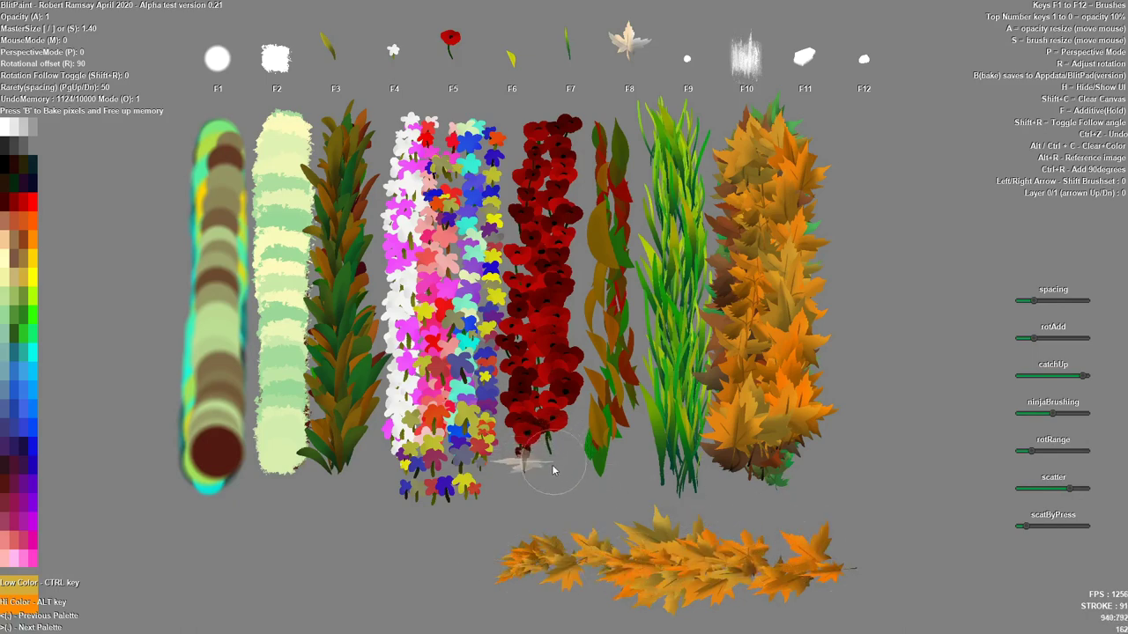
key("ctrl+r")
key("ctrl+r")
left_click_drag(687, 556, 360, 563)
mouse_move(449, 562)
left_mouse_down()
mouse_move(568, 557)
mouse_move(281, 571)
mouse_move(680, 568)
left_mouse_up()
key("ctrl+r")
key("ctrl+r")
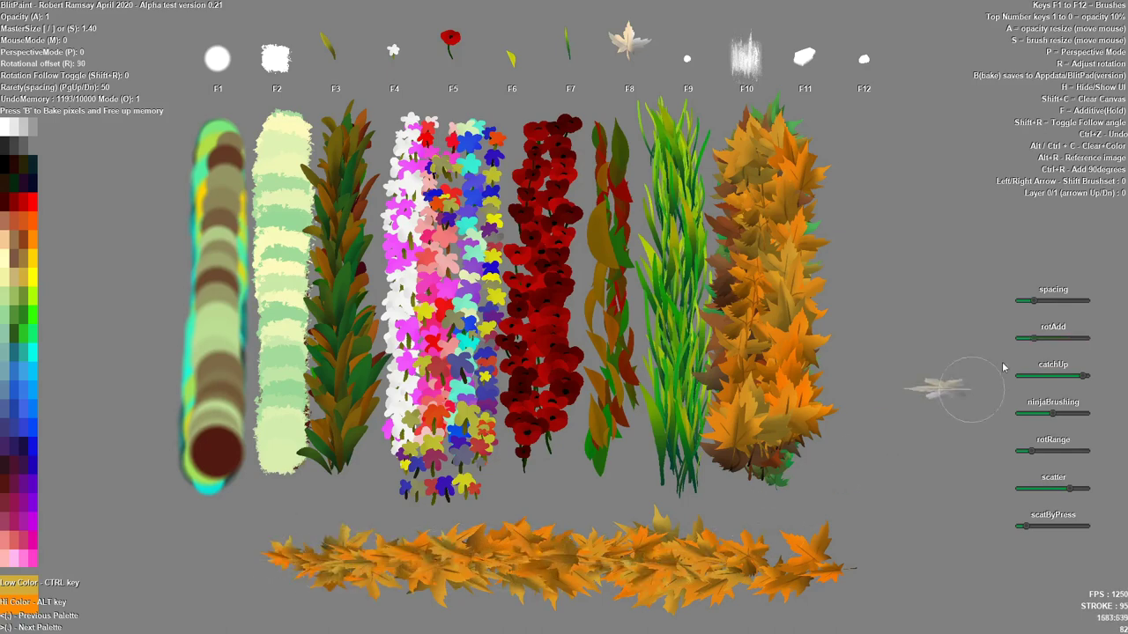
- Set the spacing to 107 and the high color to dark red, and scatter more maple leaves along the horizontal row
left_click_drag(1034, 301, 1055, 301)
left_click_drag(529, 577, 711, 576)
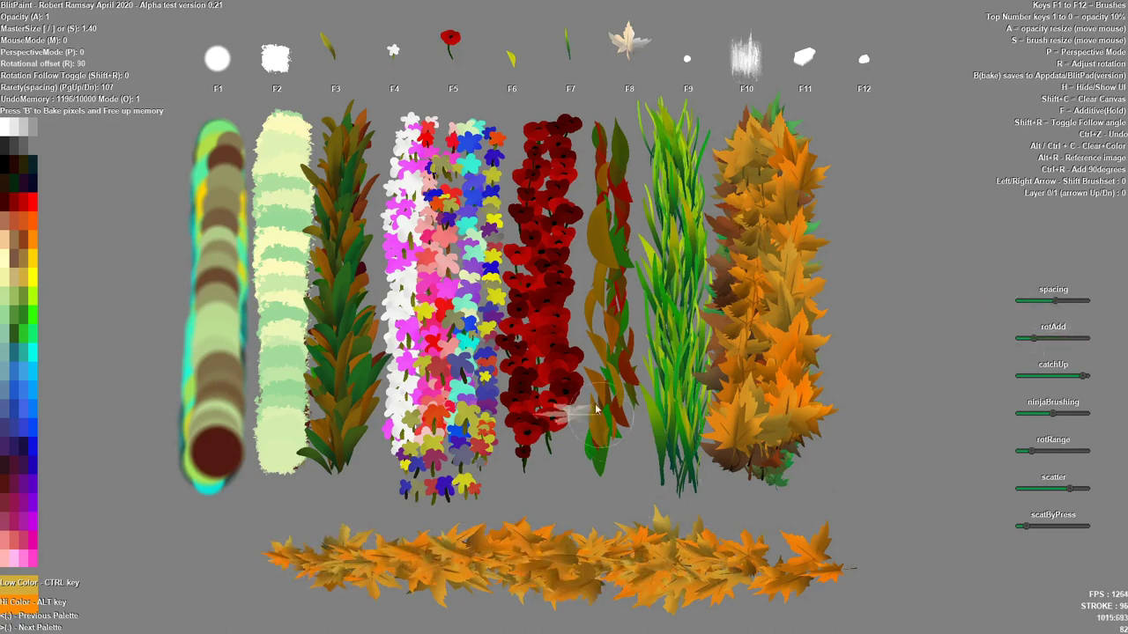
key("alt")
mouse_move(394, 561)
left_mouse_down()
mouse_move(761, 564)
mouse_move(352, 574)
mouse_move(657, 558)
left_mouse_up()
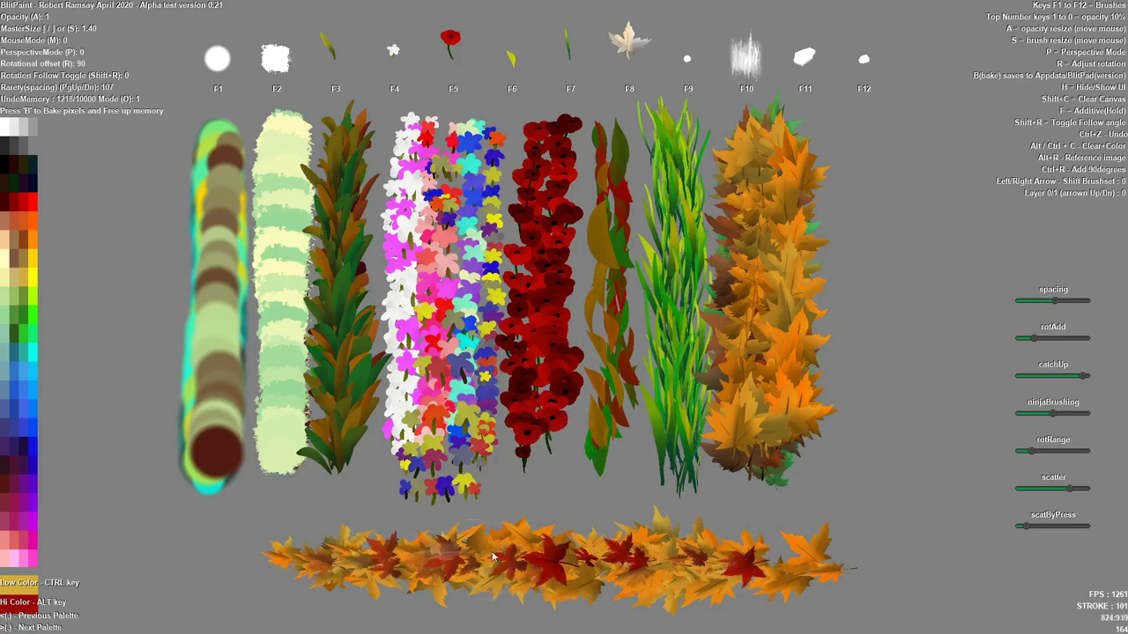
left_click_drag(441, 560, 795, 553)
left_click_drag(705, 558, 767, 557)
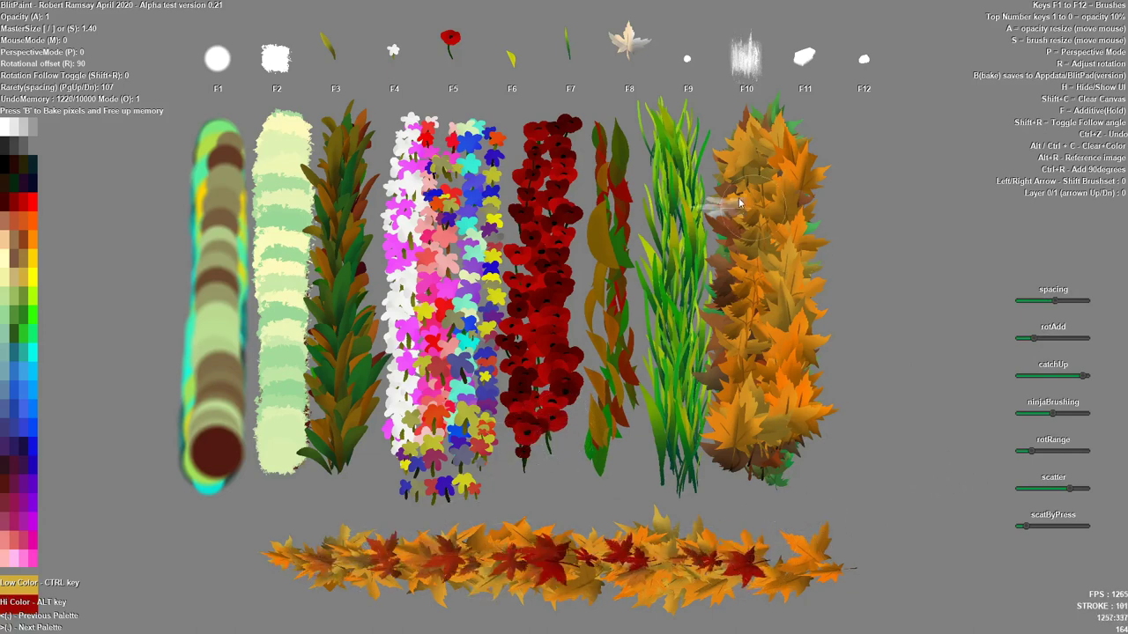
- With the F9 brush at spacing 10, paint a thin gold and dark red dab column, and change the high color to gold
key("F9")
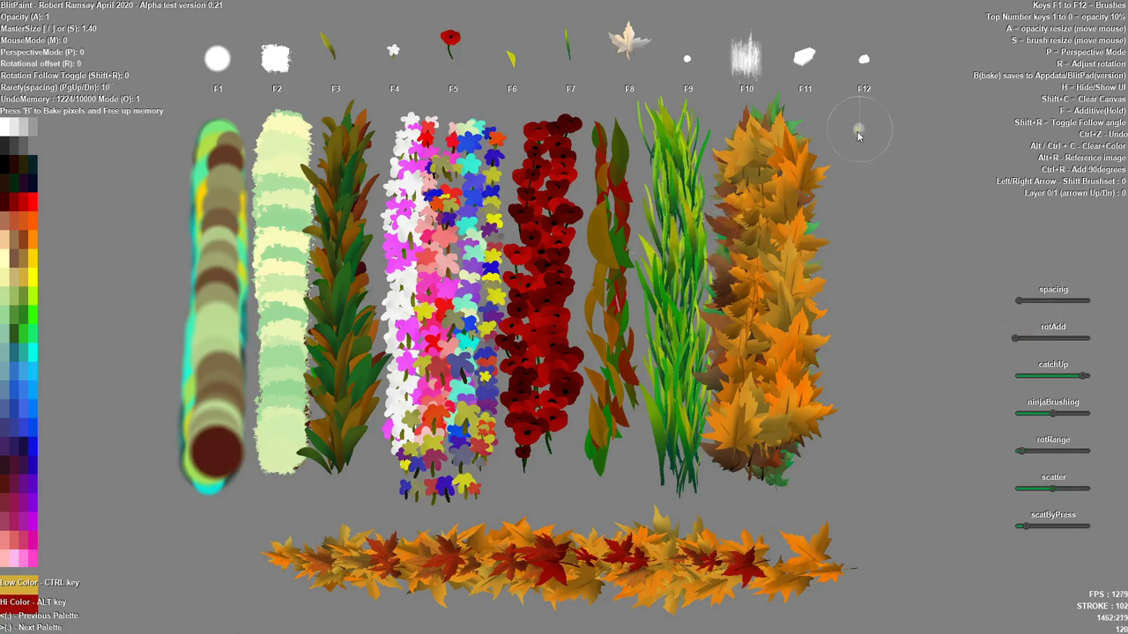
left_click_drag(857, 236, 868, 446)
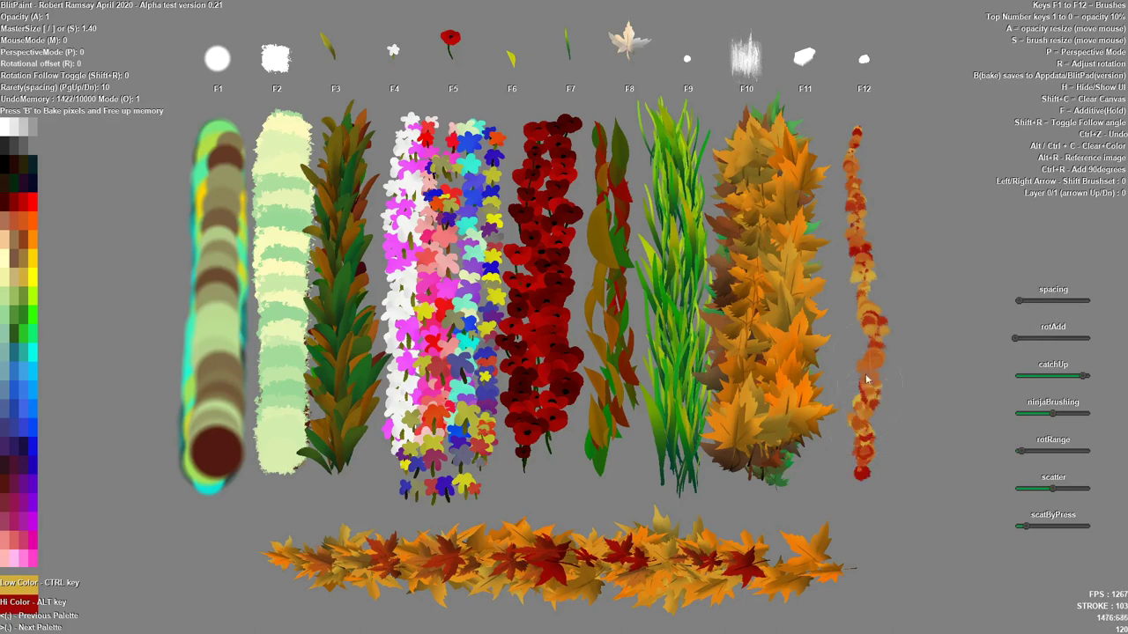
left_click_drag(866, 379, 863, 180)
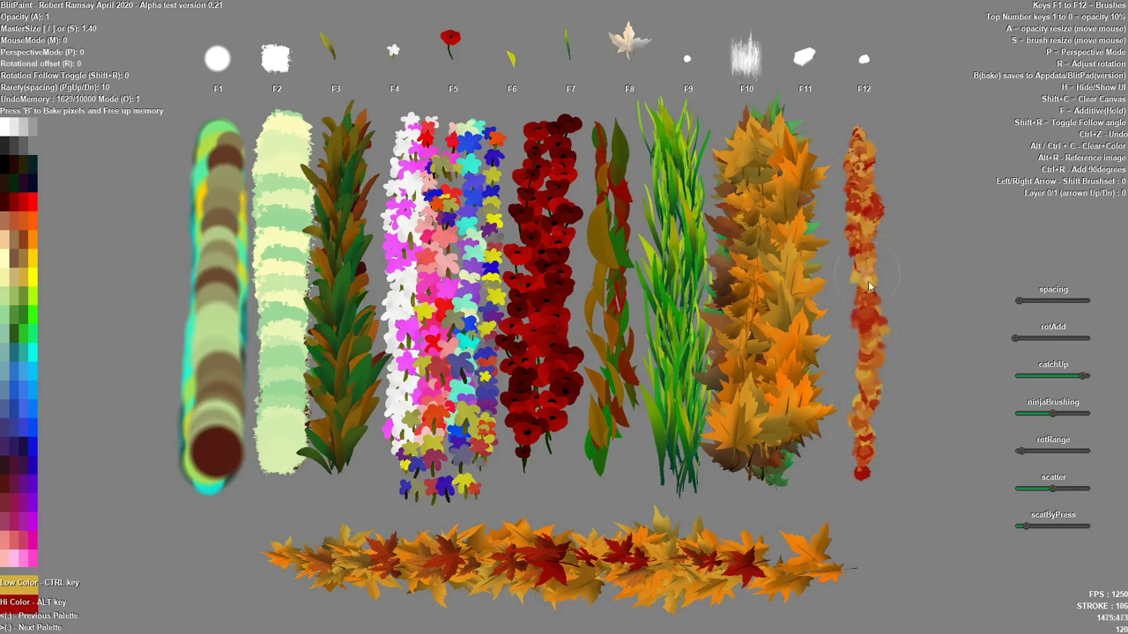
left_click_drag(869, 287, 871, 322)
key("alt")
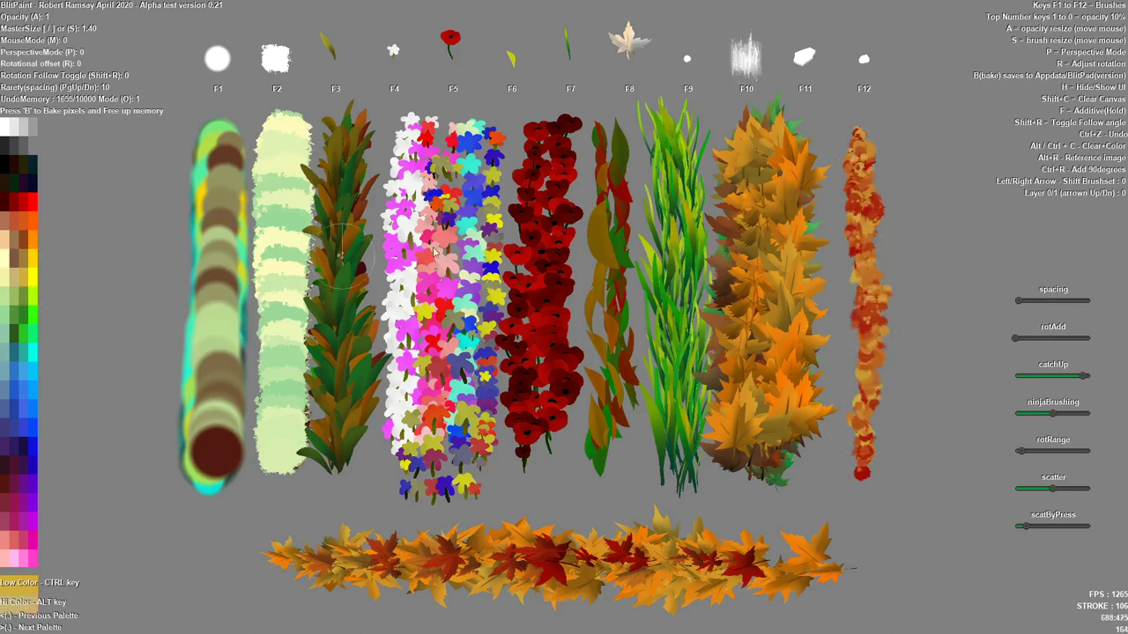
- Set both colors to dark greens, dab them over the thin column, and paint a bristle column with the F10 brush beside it
left_click(15, 193, "alt")
left_click(16, 337, "ctrl")
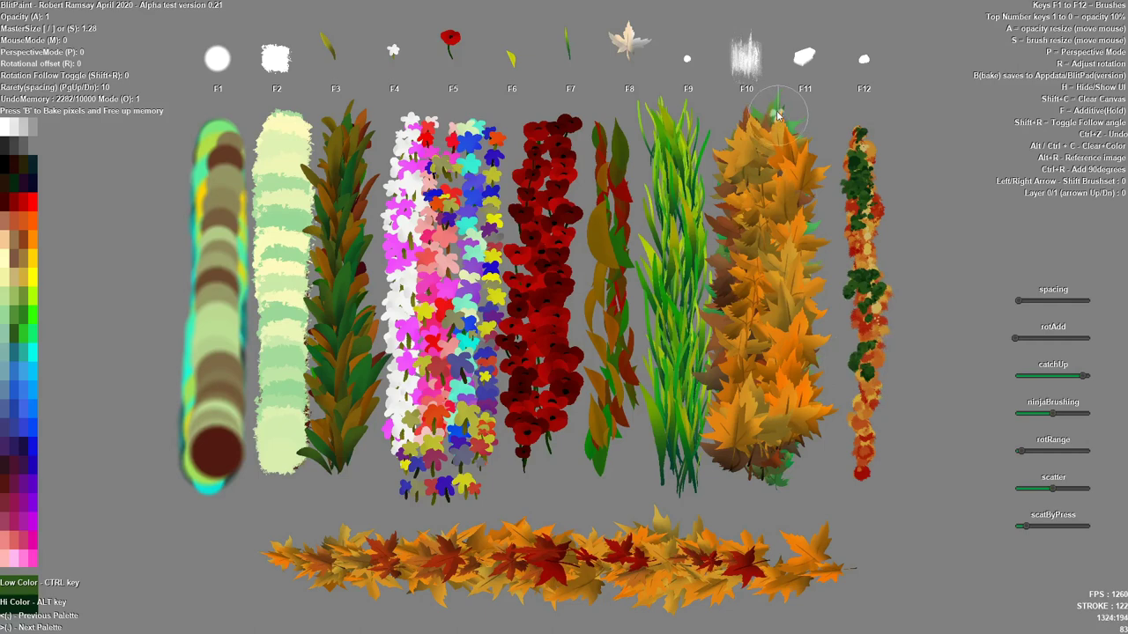
mouse_move(916, 99)
left_mouse_down()
mouse_move(936, 474)
mouse_move(932, 177)
mouse_move(925, 167)
mouse_move(935, 476)
mouse_move(923, 189)
mouse_move(928, 445)
left_mouse_up()
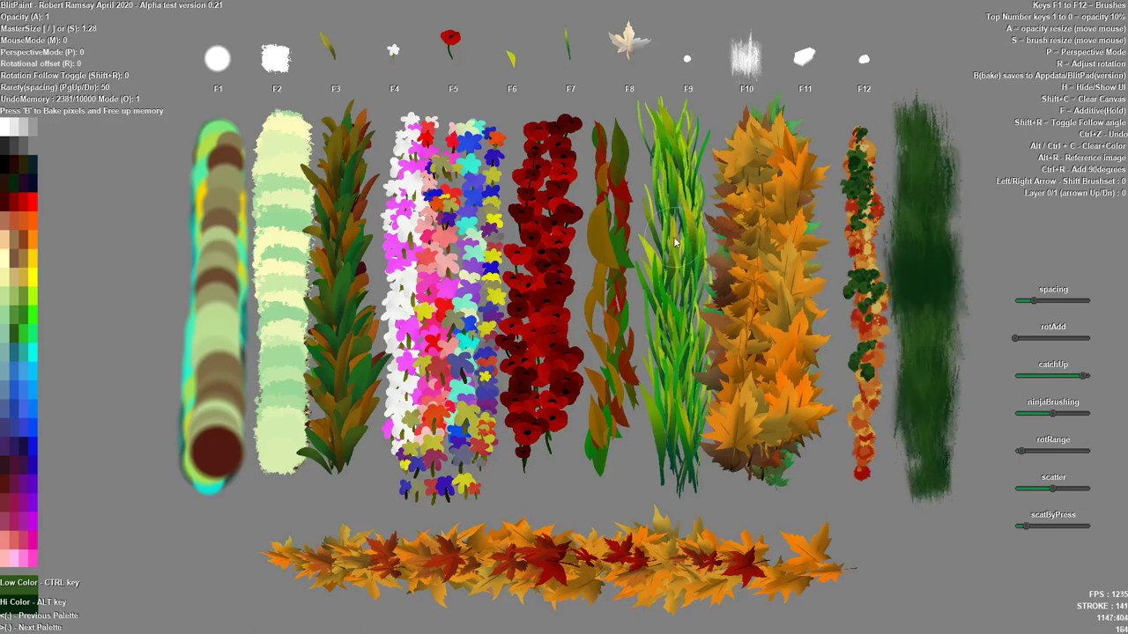
- Set the low color to dark olive and the high color to yellow-green, and paint down the middle of the bristle column
key("ctrl")
key("alt")
mouse_move(908, 238)
left_mouse_down()
mouse_move(928, 152)
mouse_move(925, 312)
mouse_move(944, 480)
mouse_move(935, 202)
mouse_move(928, 472)
mouse_move(922, 227)
left_mouse_up()
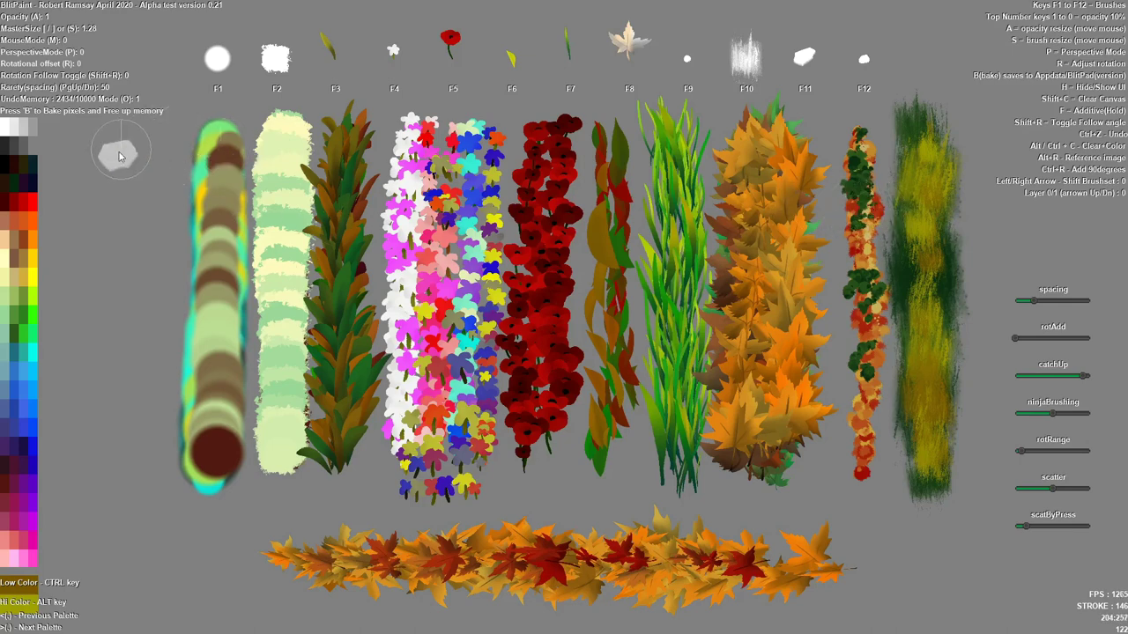
- Paint a column of olive stone shapes with the F11 brush between the palette and the soft round column
left_click_drag(120, 155, 119, 353)
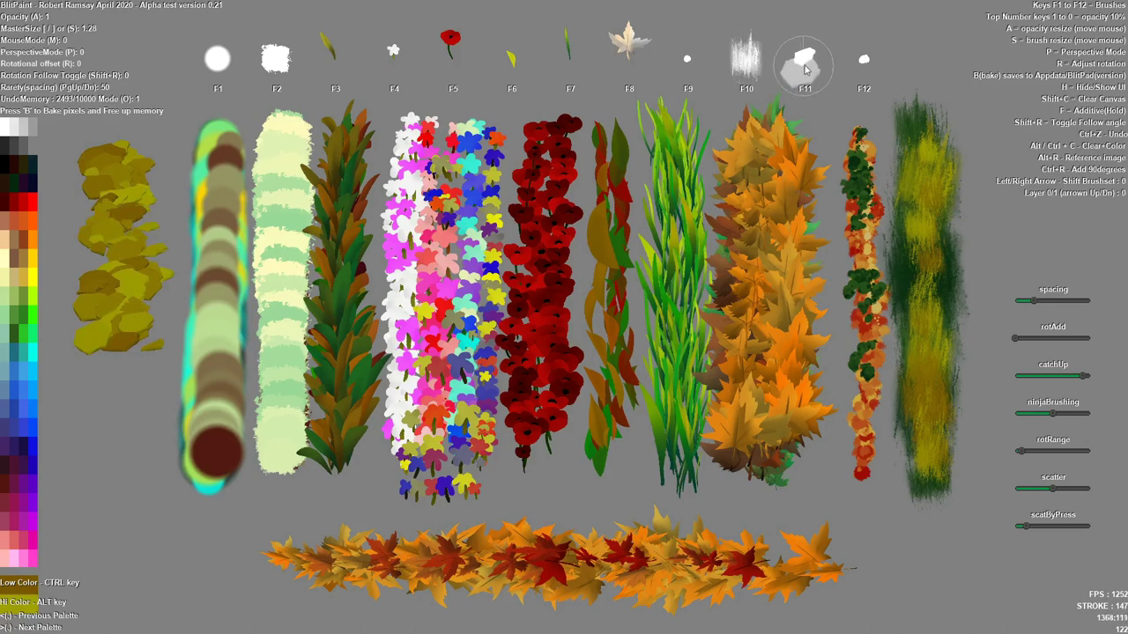
mouse_move(121, 359)
left_mouse_down()
mouse_move(131, 322)
mouse_move(113, 377)
mouse_move(115, 440)
left_mouse_up()
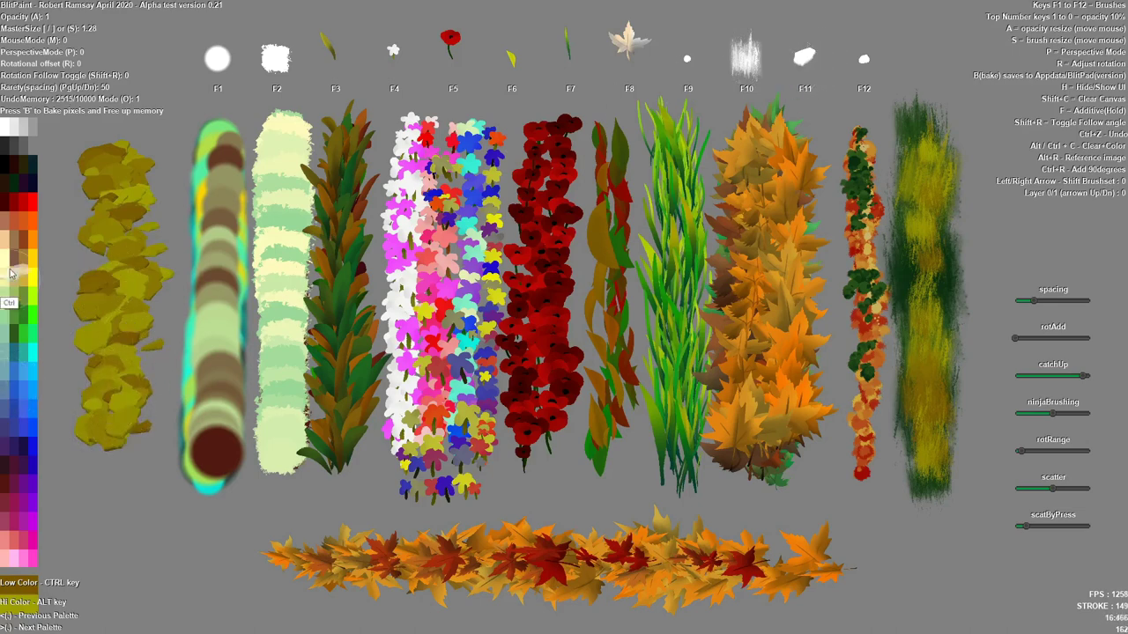
mouse_move(132, 302)
left_mouse_down()
mouse_move(110, 348)
mouse_move(118, 386)
left_mouse_up()
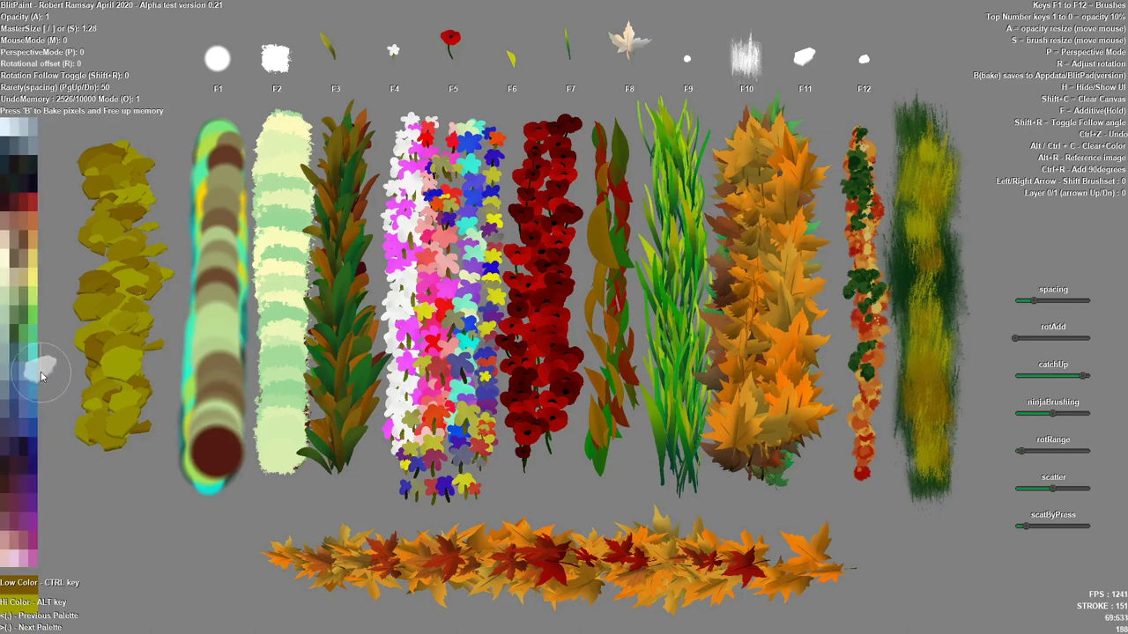
- Cycle forward to a muted color palette and add more olive stone shapes to the lower part of the stone column
key("period")
key("period")
key("period")
key("period")
key("period")
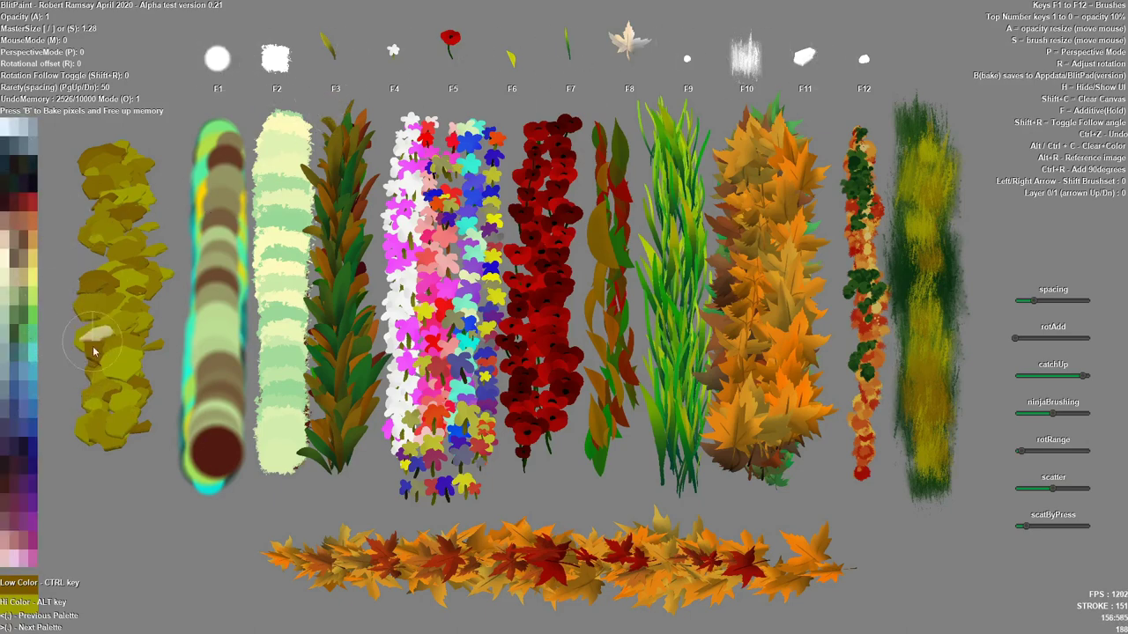
left_click(103, 431)
mouse_move(121, 453)
left_mouse_down()
mouse_move(91, 445)
mouse_move(121, 452)
left_mouse_up()
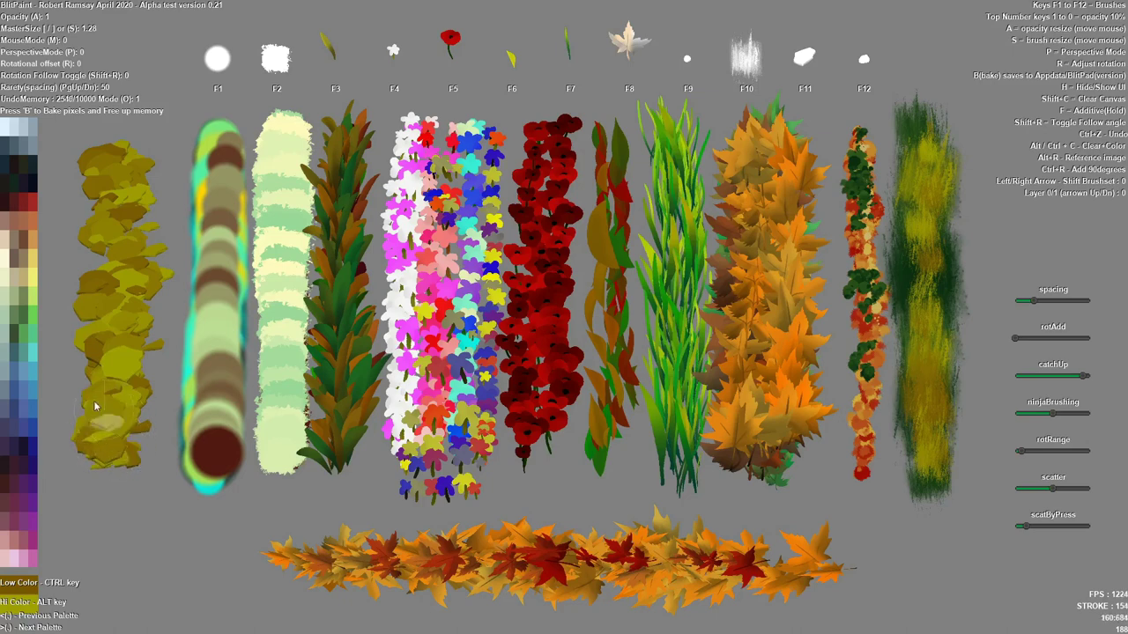
key("period")
left_click_drag(104, 379, 109, 393)
left_click_drag(93, 453, 113, 458)
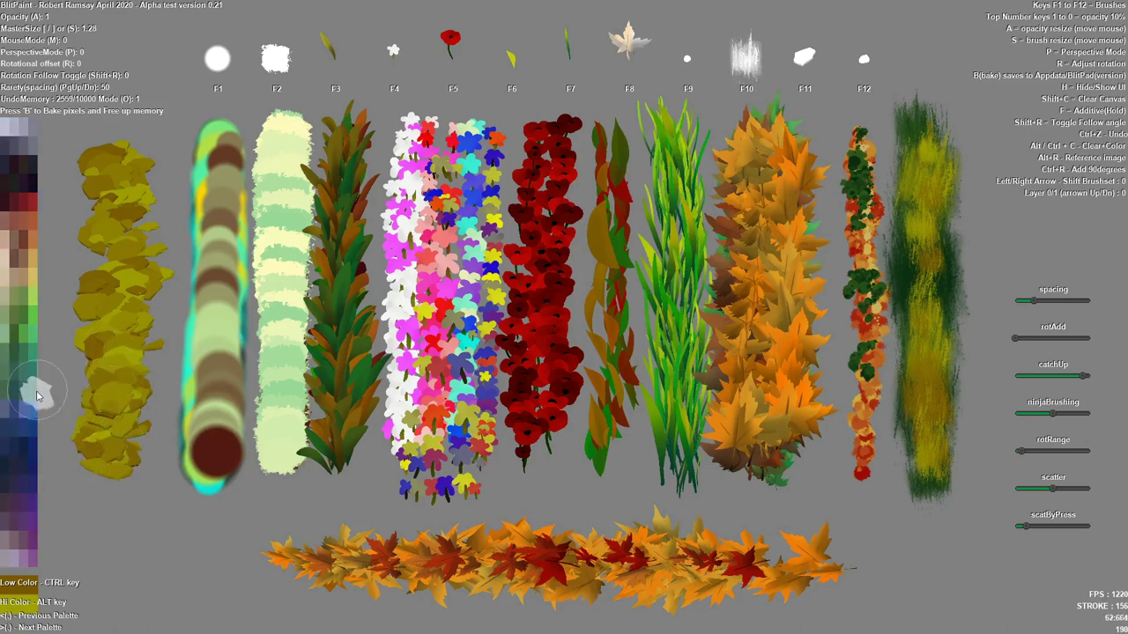
- Pick greens from the muted palette and layer pale green stones over the column, ending with olive yellow as the low color
key("alt")
mouse_move(109, 386)
left_mouse_down()
mouse_move(96, 427)
mouse_move(113, 426)
left_mouse_up()
key("ctrl")
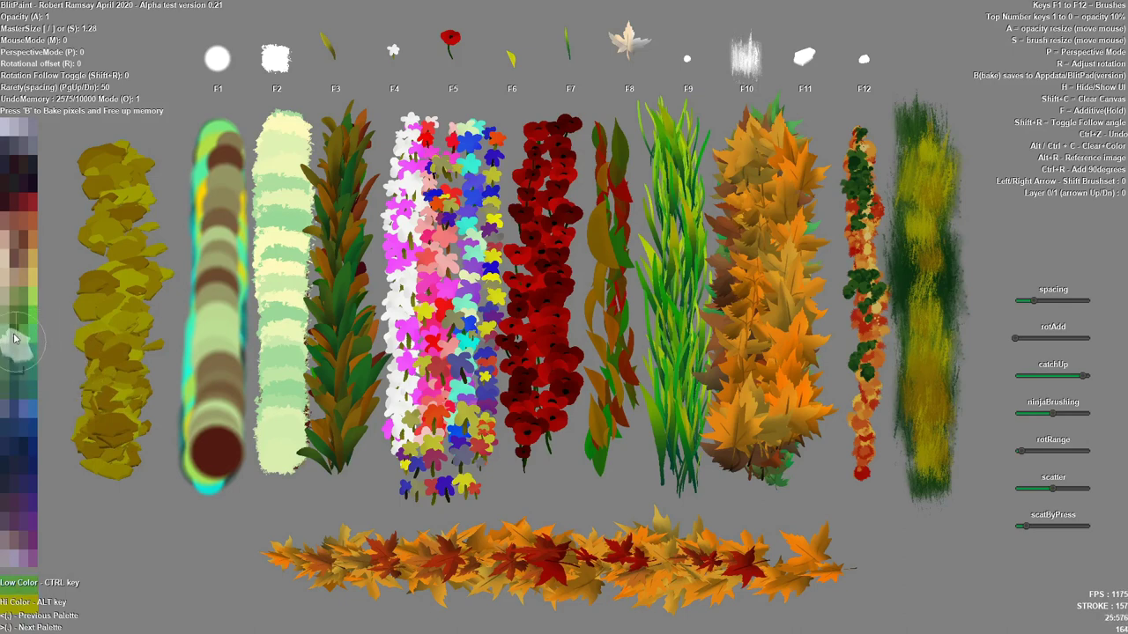
key("alt")
mouse_move(97, 365)
left_mouse_down()
mouse_move(96, 479)
mouse_move(80, 476)
mouse_move(134, 428)
mouse_move(122, 353)
mouse_move(132, 311)
mouse_move(114, 293)
mouse_move(101, 375)
mouse_move(121, 415)
mouse_move(129, 326)
mouse_move(117, 271)
mouse_move(140, 251)
mouse_move(132, 207)
left_mouse_up()
key("ctrl")
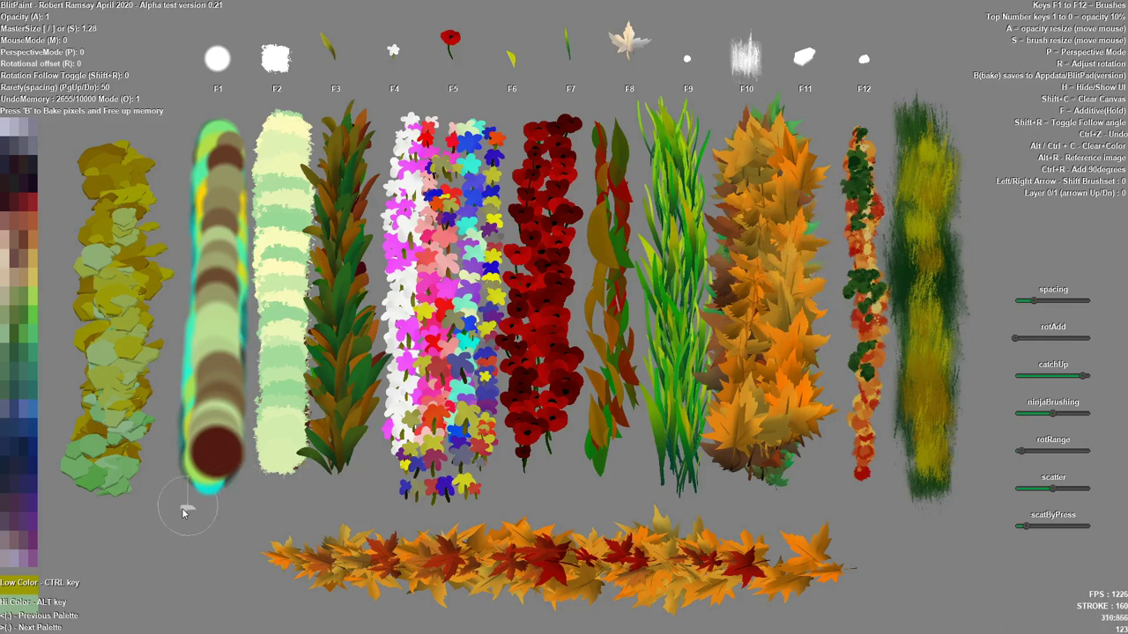
- Paint several horizontal rows of small olive and pale green dabs beneath the columns with the F12 brush
mouse_move(148, 533)
left_mouse_down()
mouse_move(347, 516)
mouse_move(290, 533)
mouse_move(364, 519)
mouse_move(333, 519)
mouse_move(433, 523)
left_mouse_up()
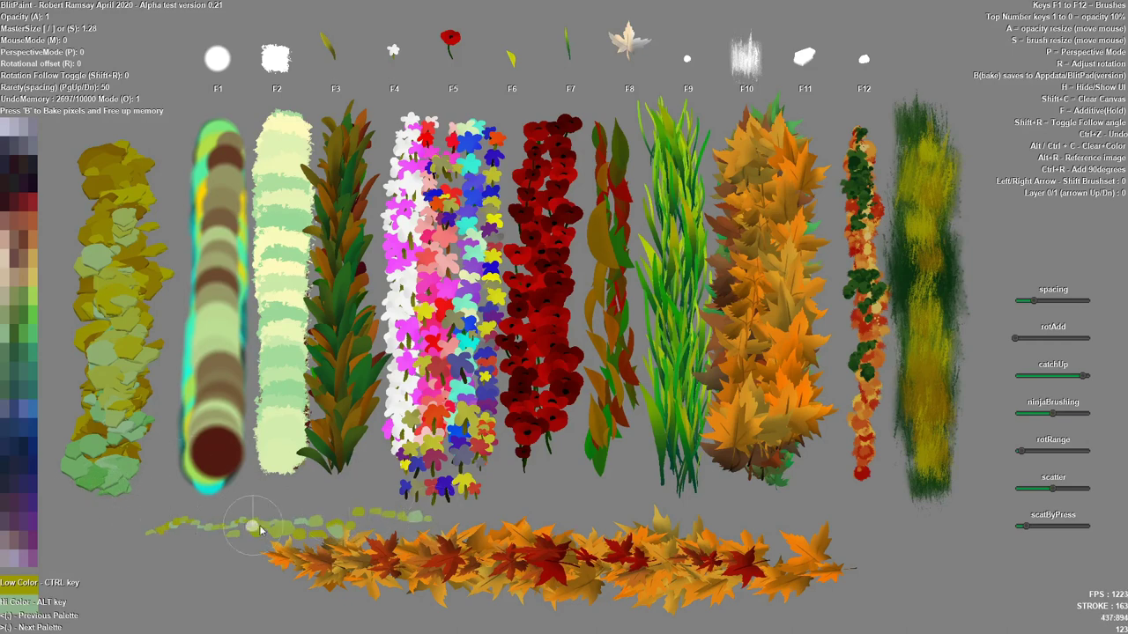
left_click_drag(259, 528, 124, 522)
left_click_drag(226, 543, 106, 541)
mouse_move(106, 541)
left_mouse_down()
mouse_move(182, 537)
mouse_move(248, 557)
left_mouse_up()
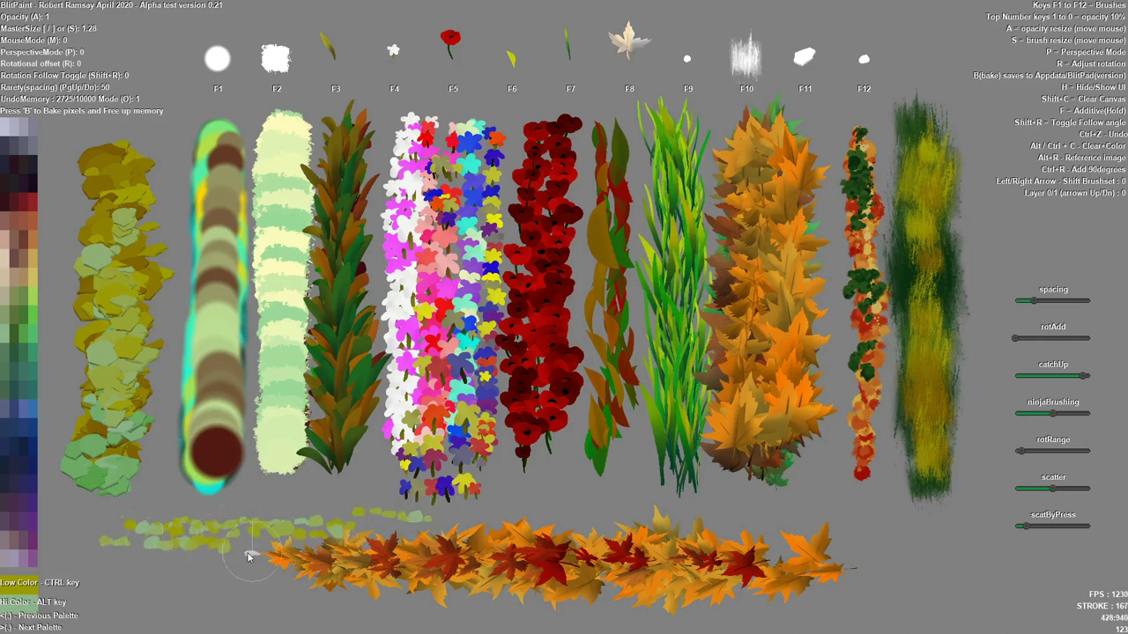
left_click_drag(170, 567, 426, 571)
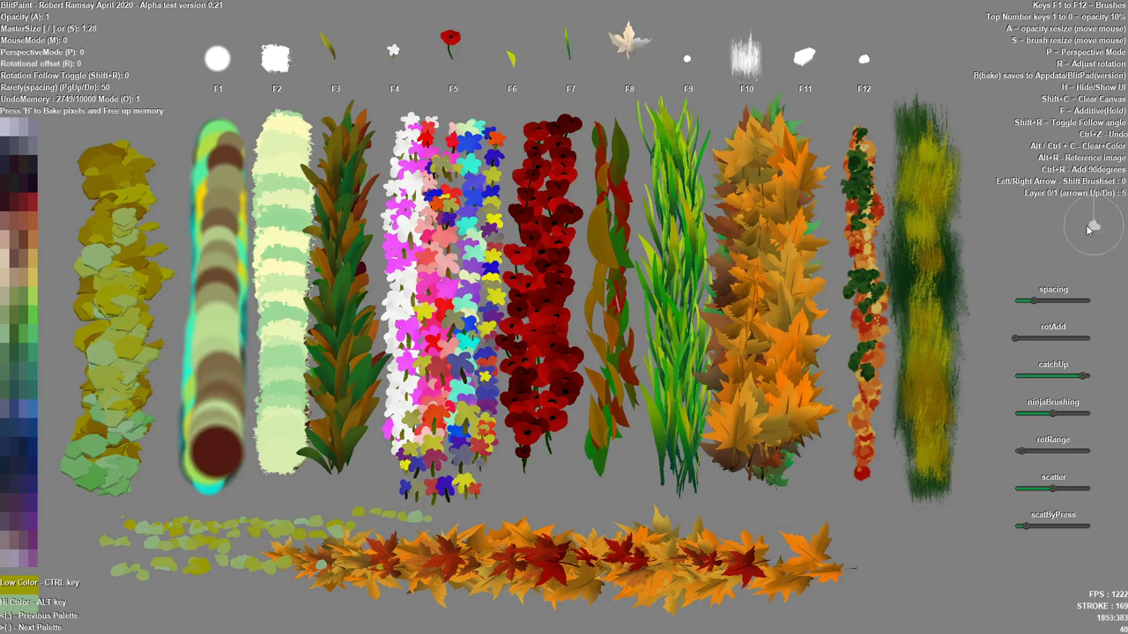
- Lower the active painting layer to 1
key("Down")
key("Down")
key("Down")
- Try olive and pale green dabs over the middle of the bristle column with the F1 soft round brush
key("F1")
left_click_drag(937, 335, 941, 335)
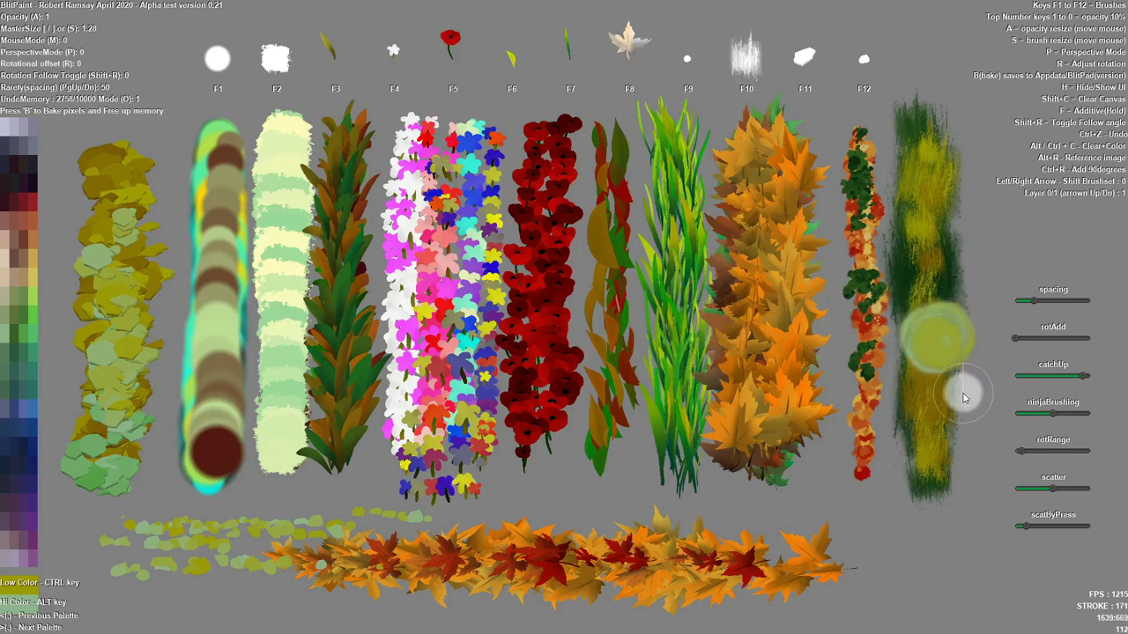
mouse_move(937, 380)
left_mouse_down()
mouse_move(960, 361)
mouse_move(945, 338)
left_mouse_up()
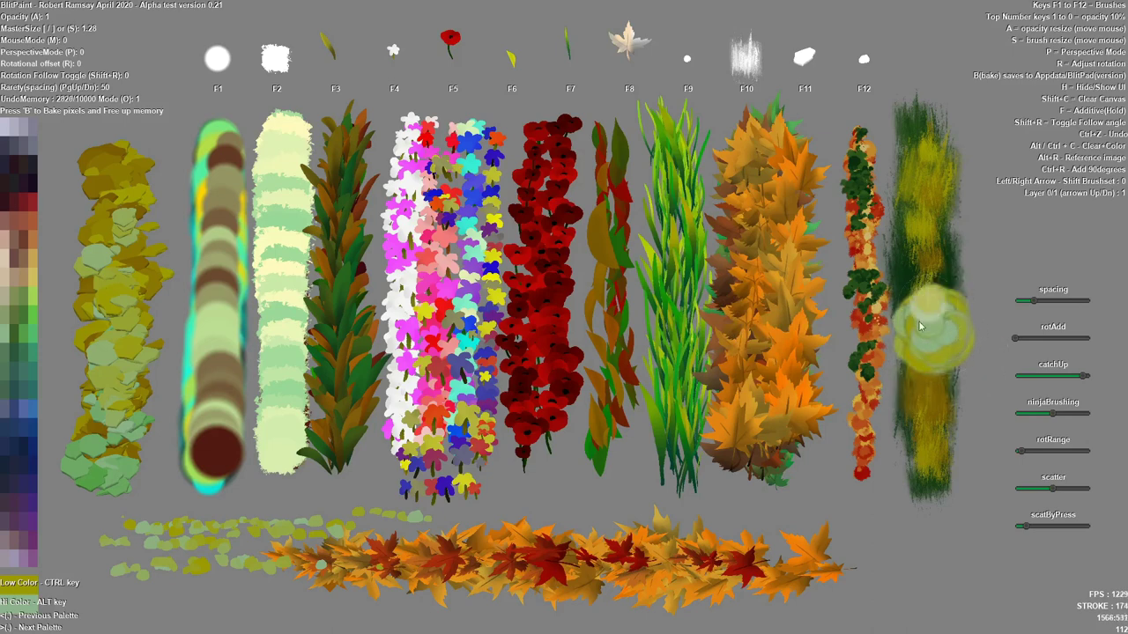
mouse_move(919, 326)
left_mouse_down()
mouse_move(950, 323)
mouse_move(949, 352)
mouse_move(912, 383)
mouse_move(887, 342)
mouse_move(919, 289)
left_mouse_up()
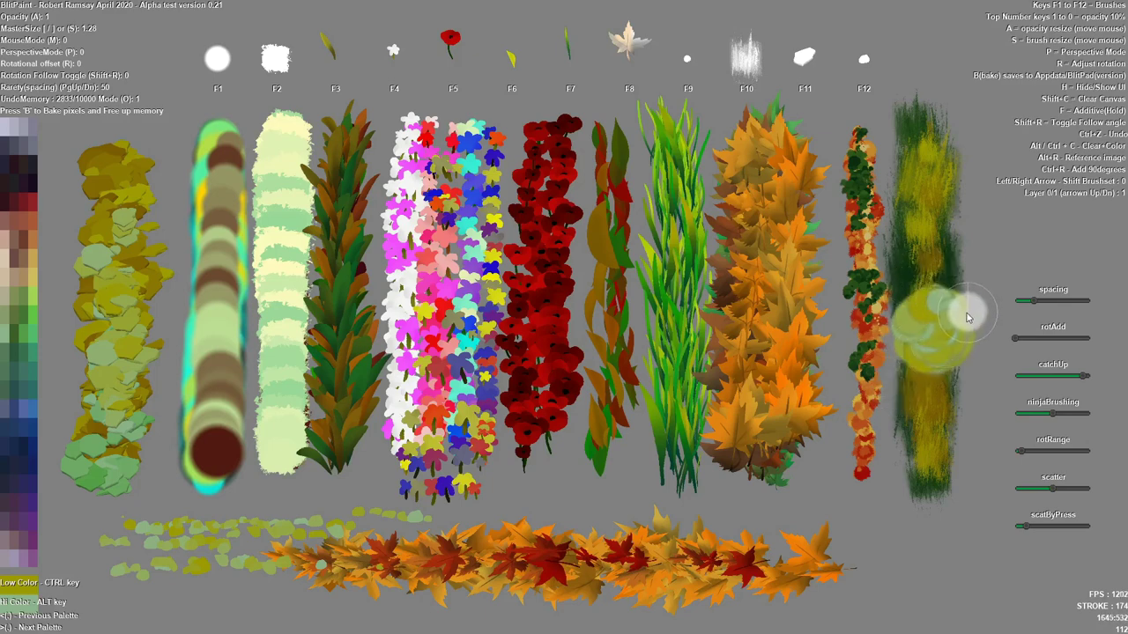
- Undo the soft round dabs over the bristle column
key("ctrl+z")
key("ctrl+z")
key("ctrl+z")
key("ctrl+z")
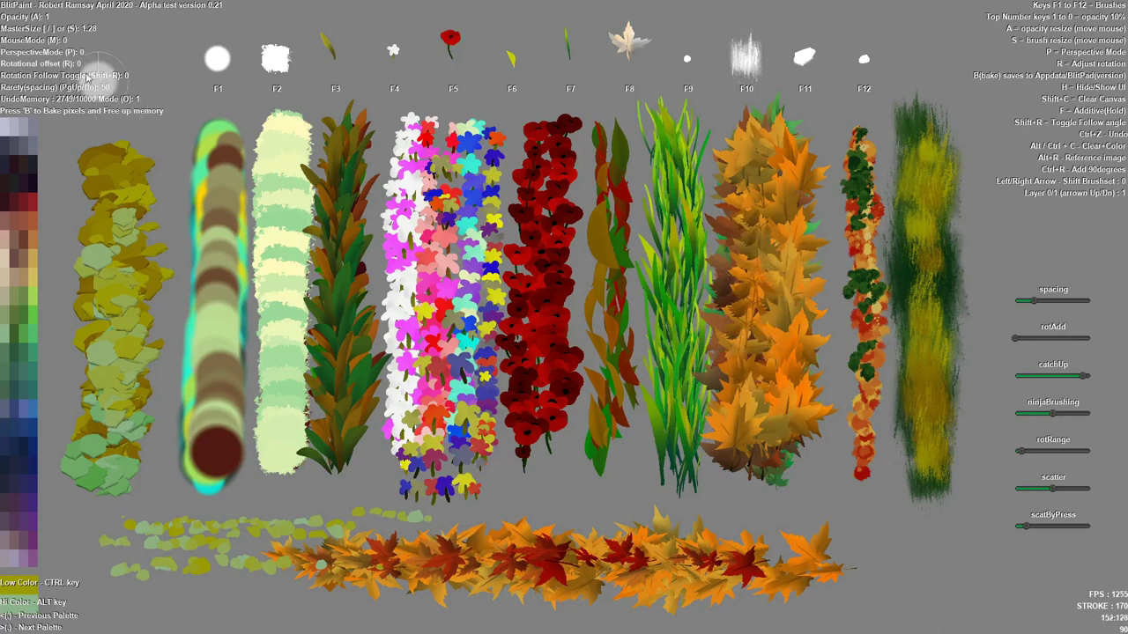
- Lower the brush opacity and paint a soft translucent green patch on layer 0 below the narrow dab column
key("a")
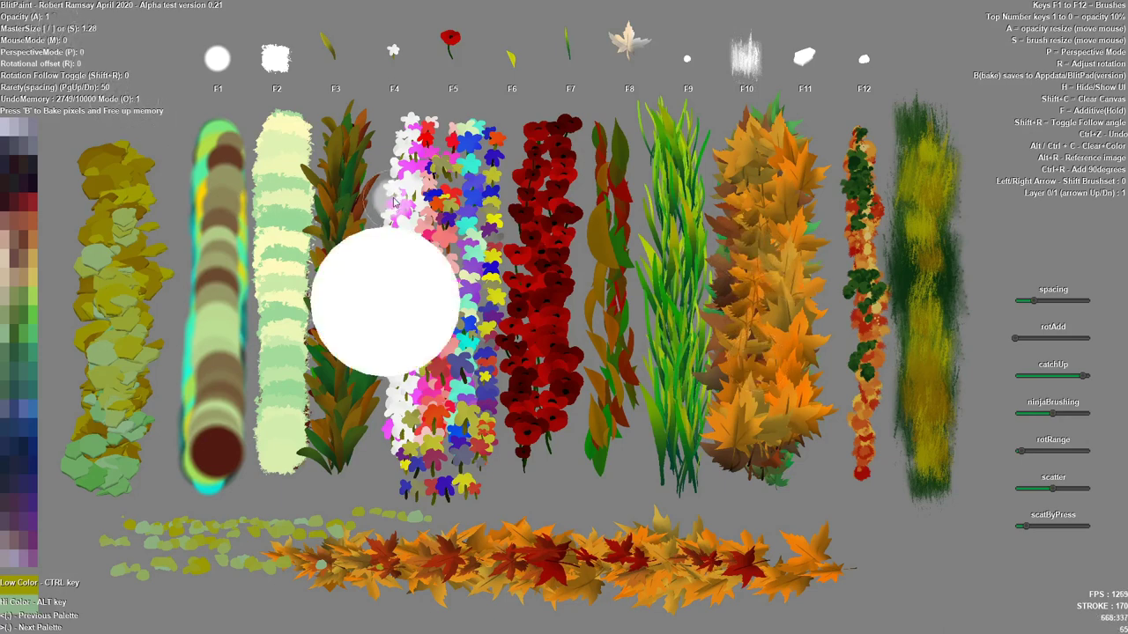
key("0")
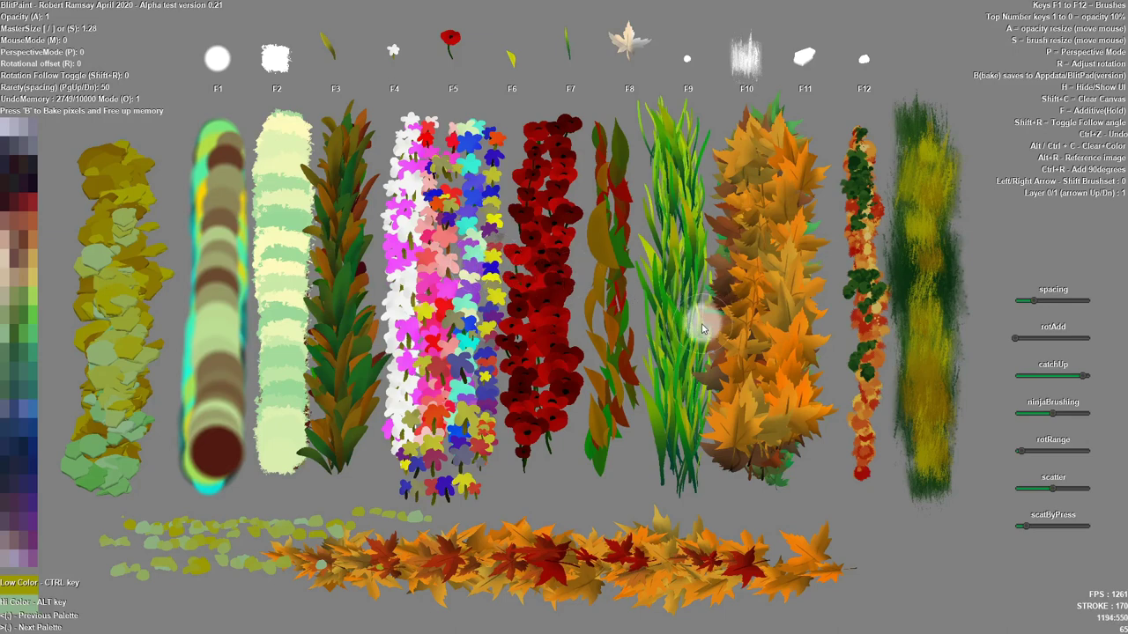
key("a")
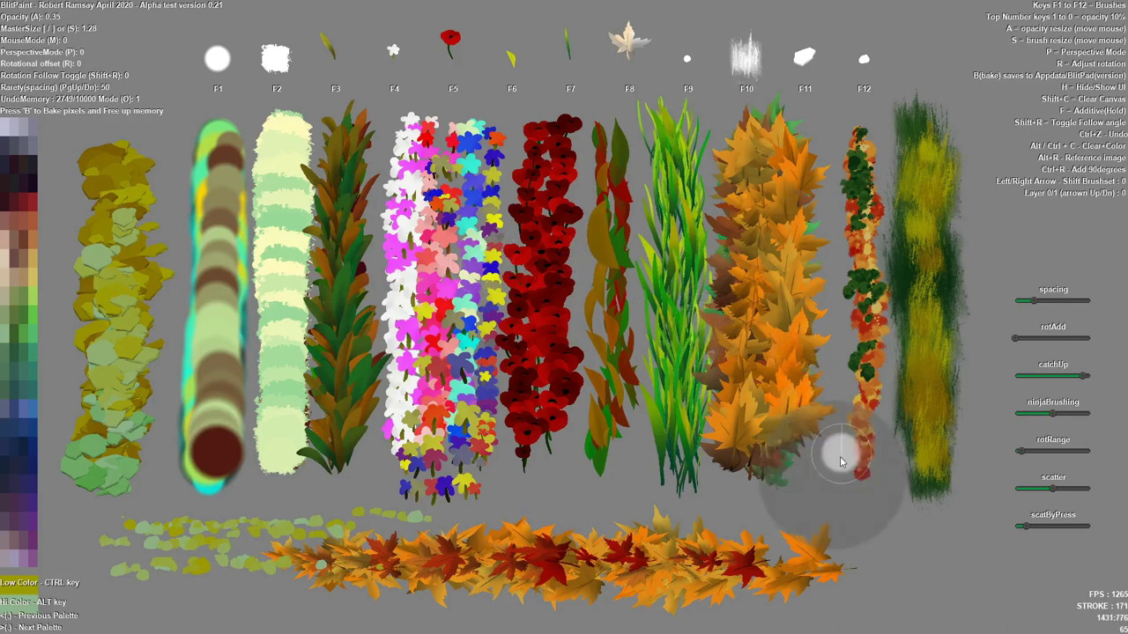
mouse_move(846, 498)
left_mouse_down()
mouse_move(888, 499)
mouse_move(865, 519)
mouse_move(827, 496)
mouse_move(874, 492)
left_mouse_up()
- Set the brush opacity to 0.05 and build up a second soft green patch beneath the bristle column
key("a")
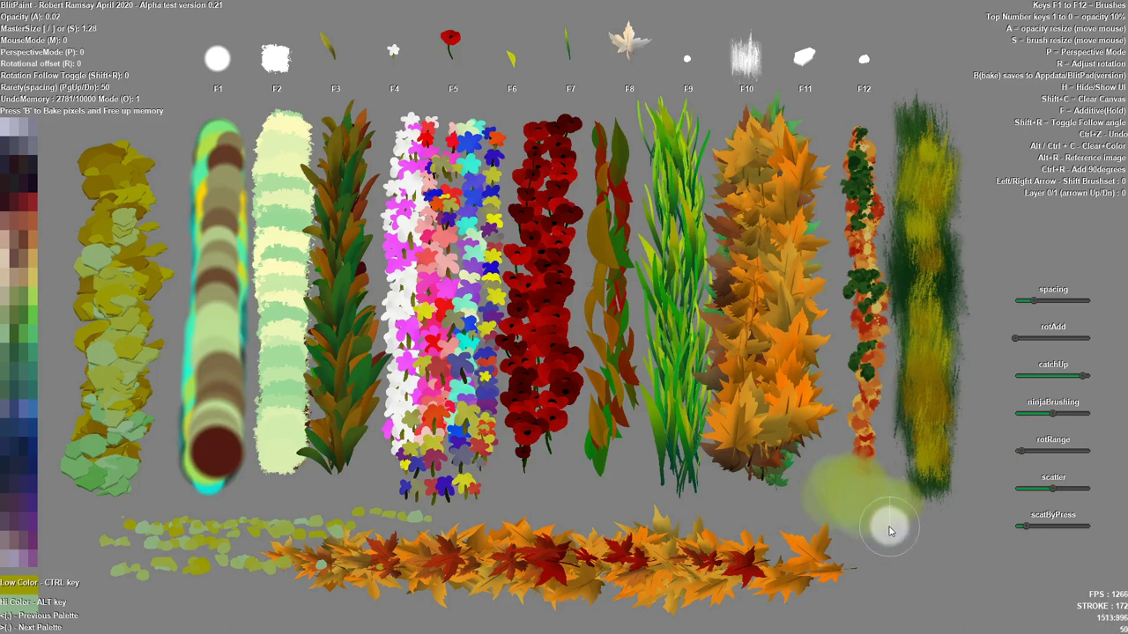
key("a")
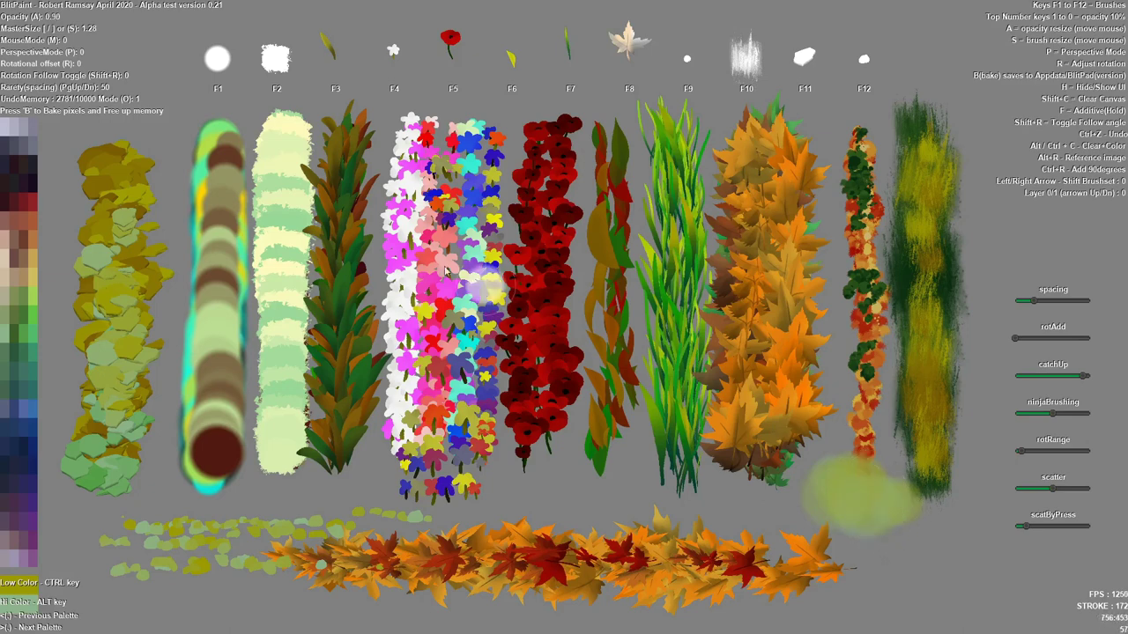
key("a")
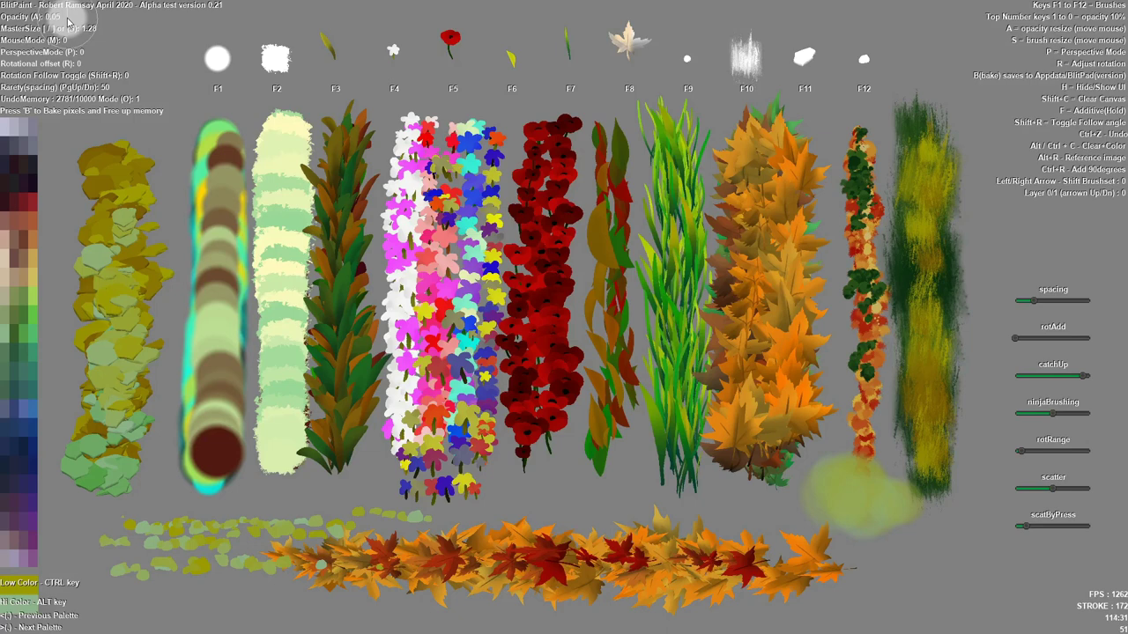
left_click_drag(918, 537, 918, 553)
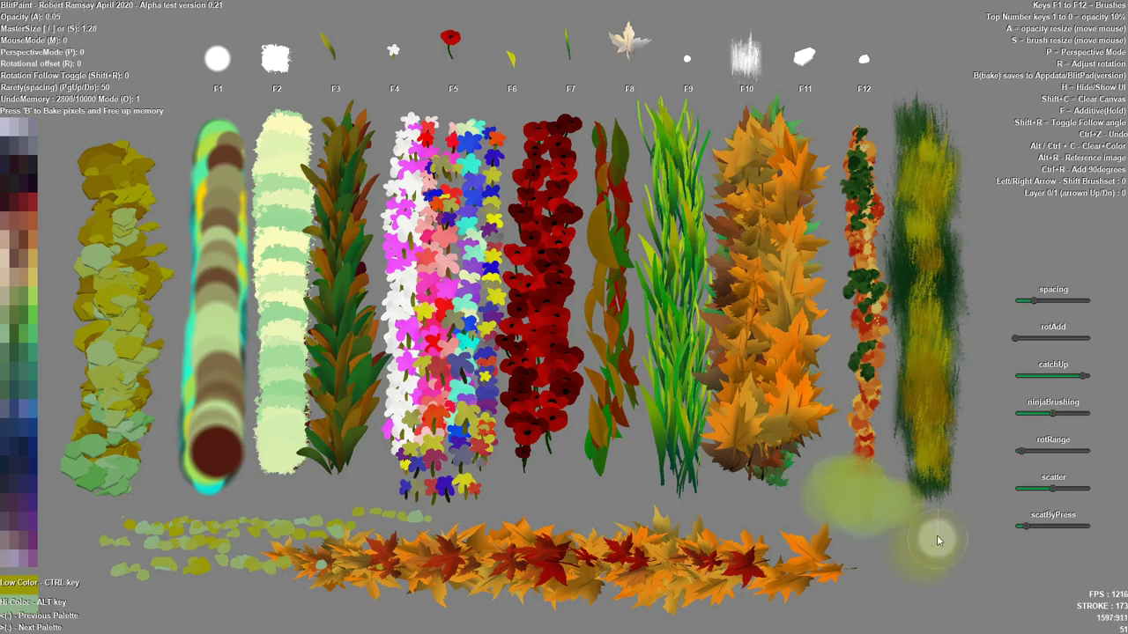
- Build up glowing additive dabs at three heights of the red poppy column with the soft round brush at 0.05 opacity
left_click(544, 336)
mouse_move(544, 337)
left_mouse_down()
mouse_move(595, 338)
mouse_move(555, 287)
left_mouse_up()
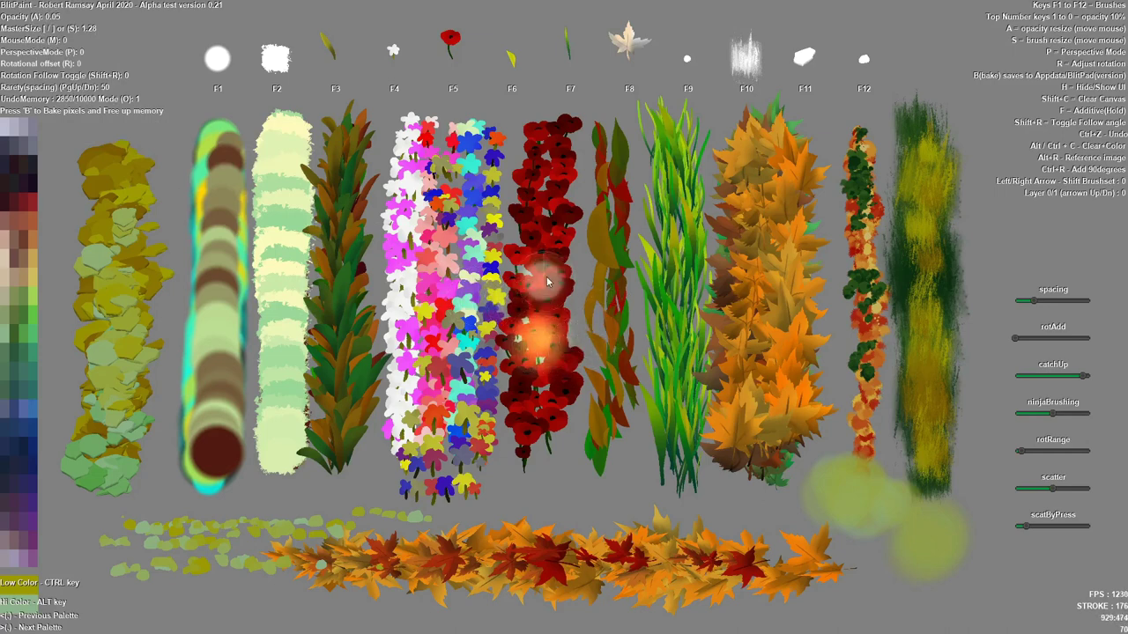
left_click(544, 278)
left_click(553, 222)
left_click(548, 222)
left_click(544, 231)
left_click(544, 232)
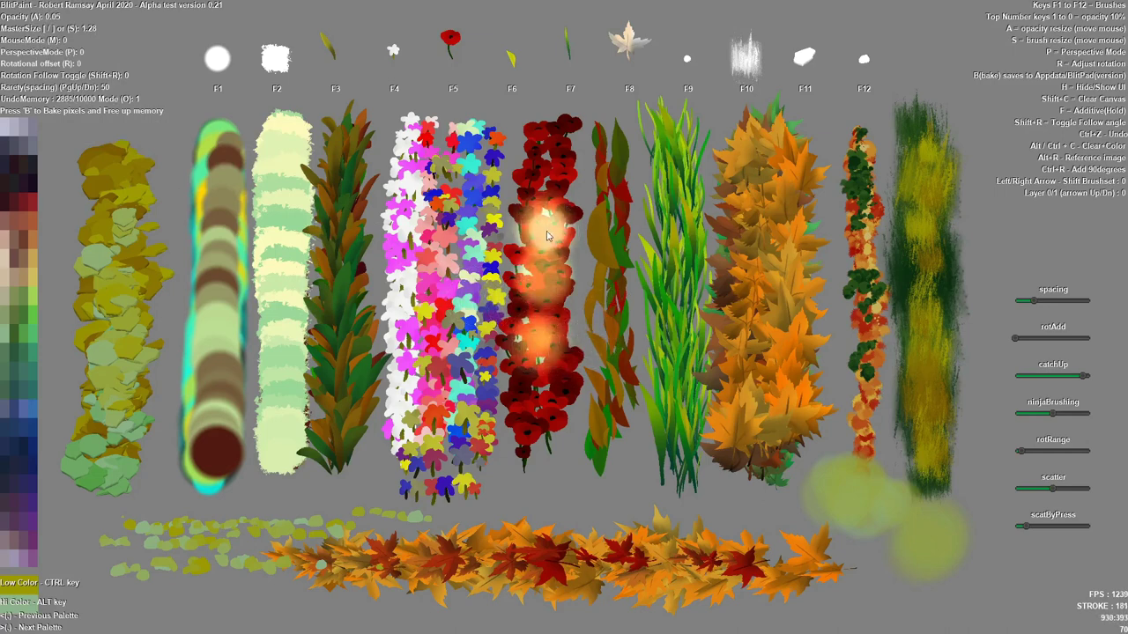
left_click(544, 232)
left_click(543, 235)
left_click(543, 236)
left_click(548, 234)
left_click(550, 233)
left_click(543, 291)
left_click(542, 289)
left_click(541, 294)
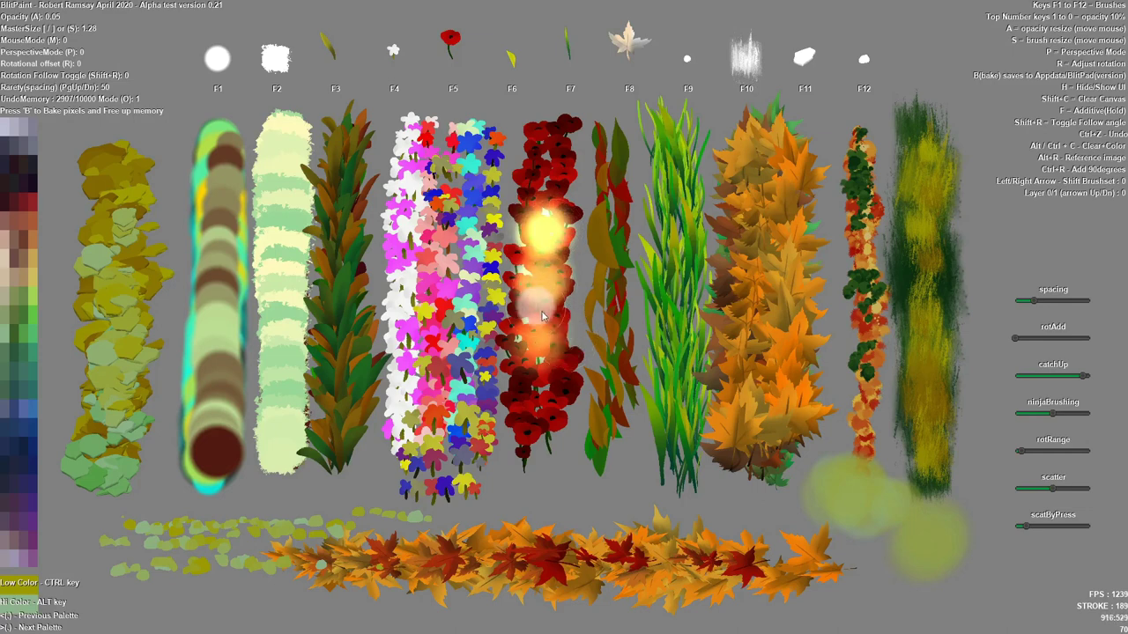
- Brighten the maple-leaf column, the head of the narrow dab column and the upper bristle column with additive soft strokes
mouse_move(750, 348)
left_mouse_down()
mouse_move(751, 165)
mouse_move(740, 165)
mouse_move(733, 354)
left_mouse_up()
left_click_drag(738, 186, 741, 416)
mouse_move(741, 138)
left_mouse_down()
mouse_move(731, 464)
mouse_move(738, 168)
left_mouse_up()
left_click(852, 151)
mouse_move(857, 148)
left_mouse_down()
mouse_move(863, 208)
mouse_move(859, 144)
left_mouse_up()
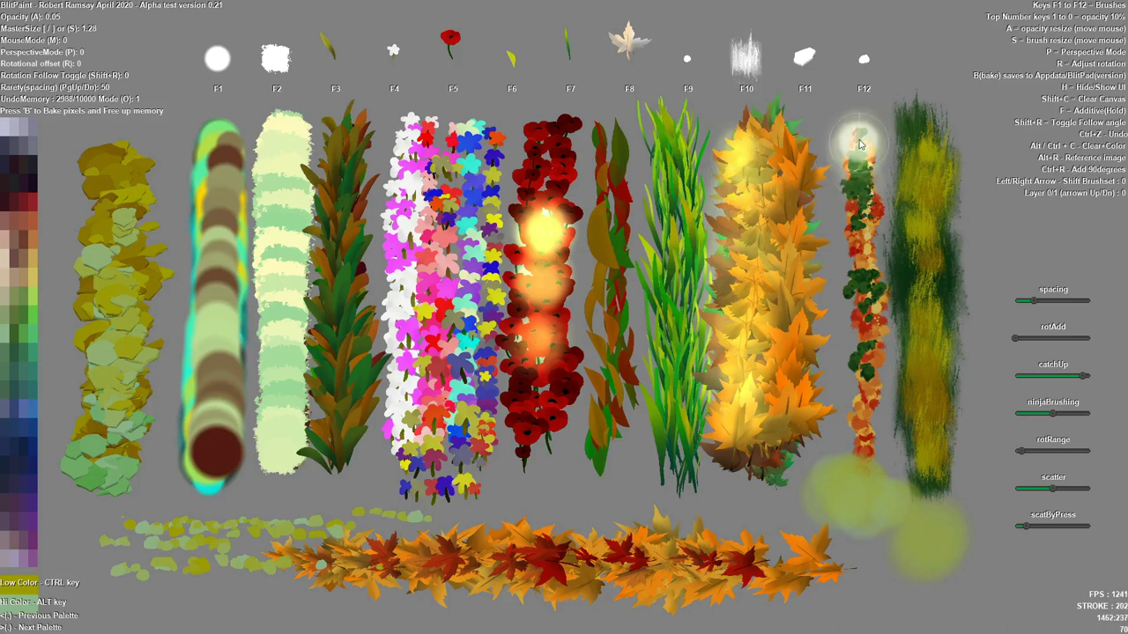
left_click_drag(927, 148, 927, 236)
mouse_move(912, 126)
left_mouse_down()
mouse_move(924, 148)
mouse_move(923, 273)
left_mouse_up()
left_click_drag(790, 106, 776, 139)
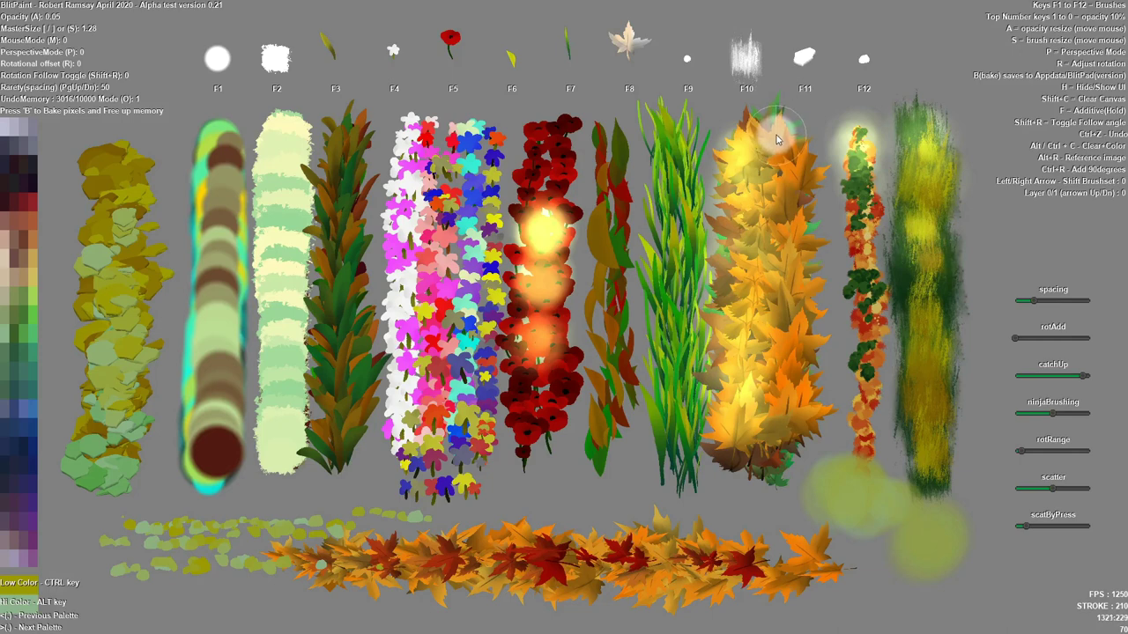
- Lighten the yellow-green bristle column and the pale green column with additive F10 bristle strokes at 0.05 opacity
left_click(915, 221)
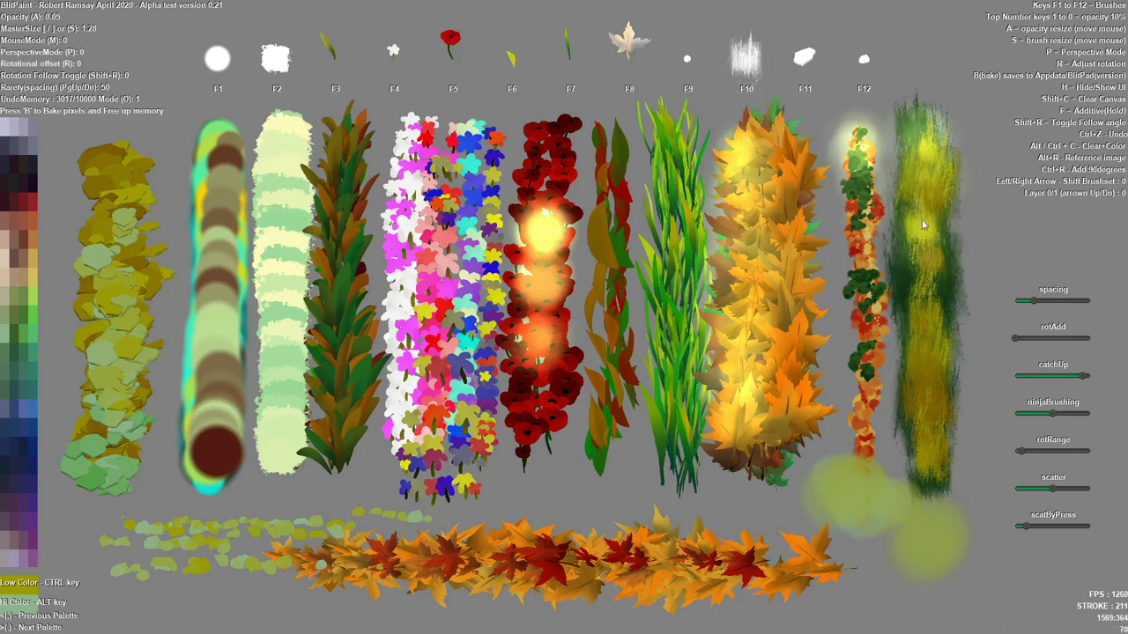
mouse_move(923, 226)
left_mouse_down()
mouse_move(930, 389)
mouse_move(920, 185)
left_mouse_up()
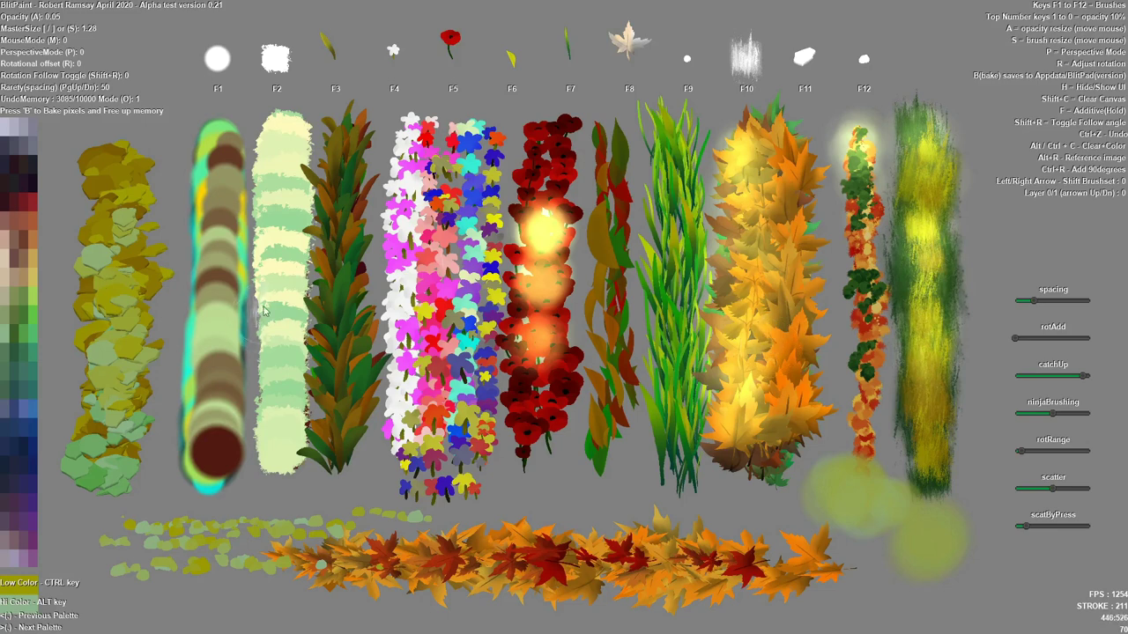
left_click_drag(263, 310, 282, 274)
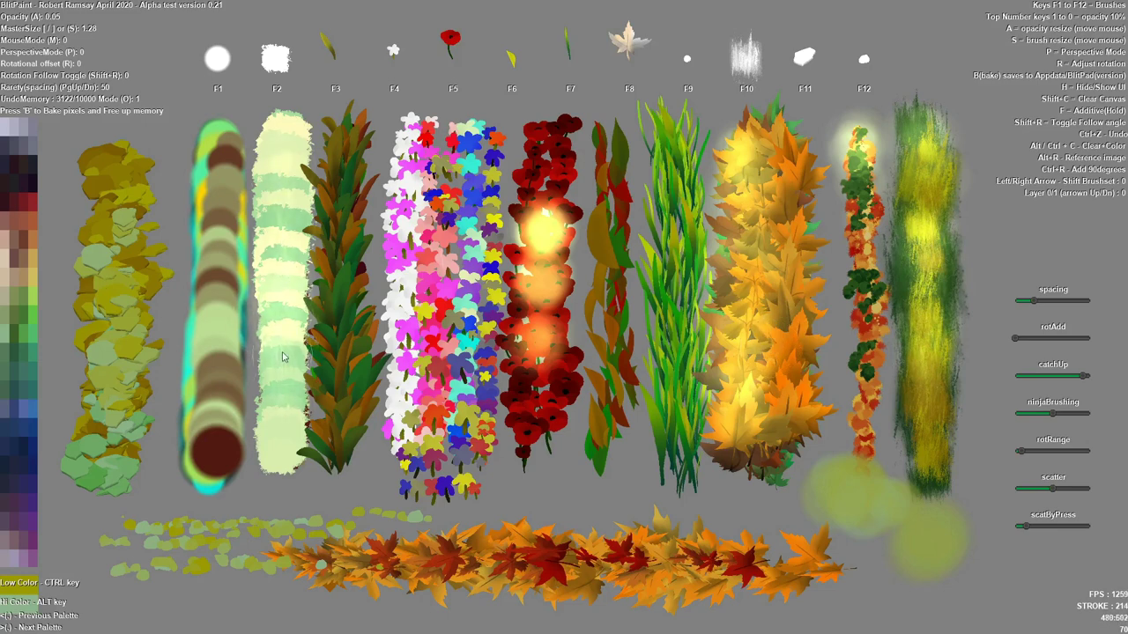
- Try several sizes for the F3 leaf brush and set its master size to 0.74, with mouse mode at 1
key("s")
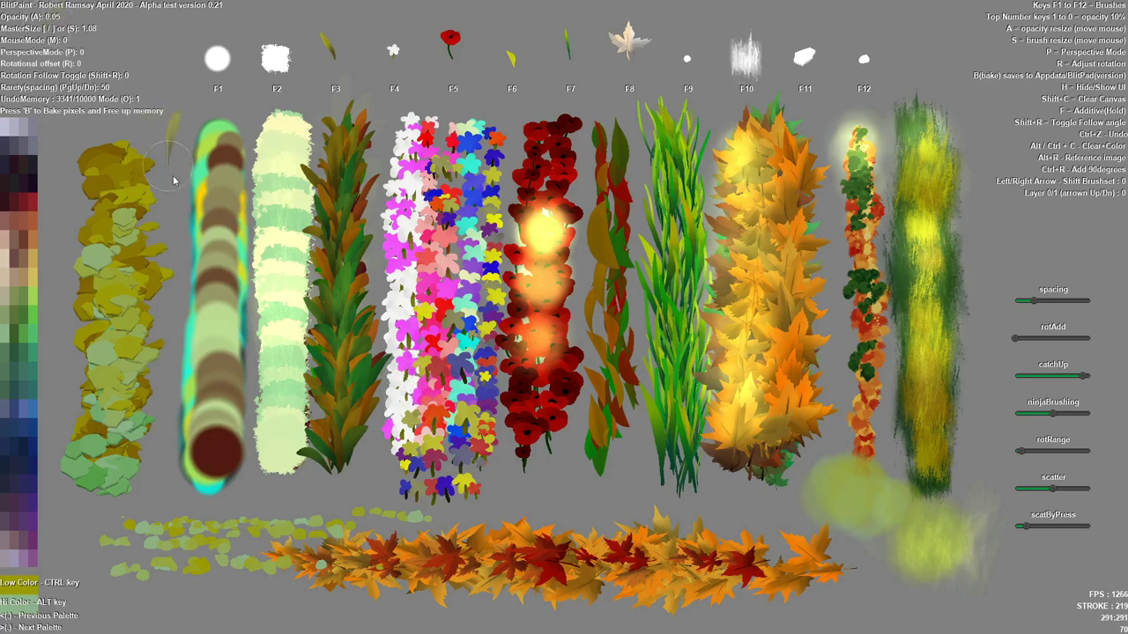
key("s")
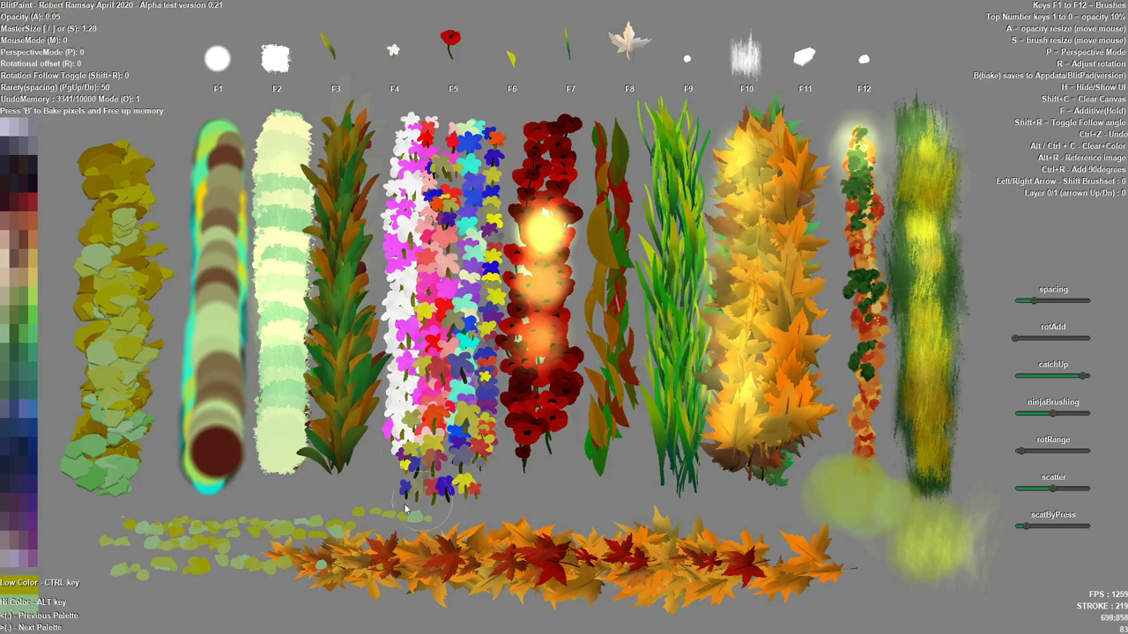
key("s")
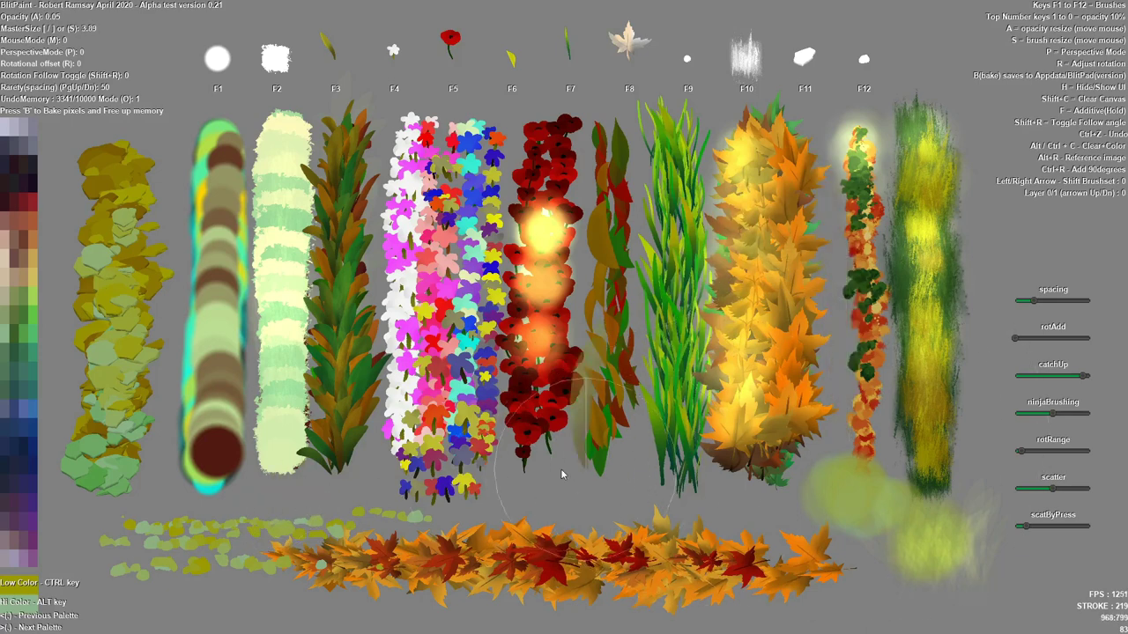
key("s")
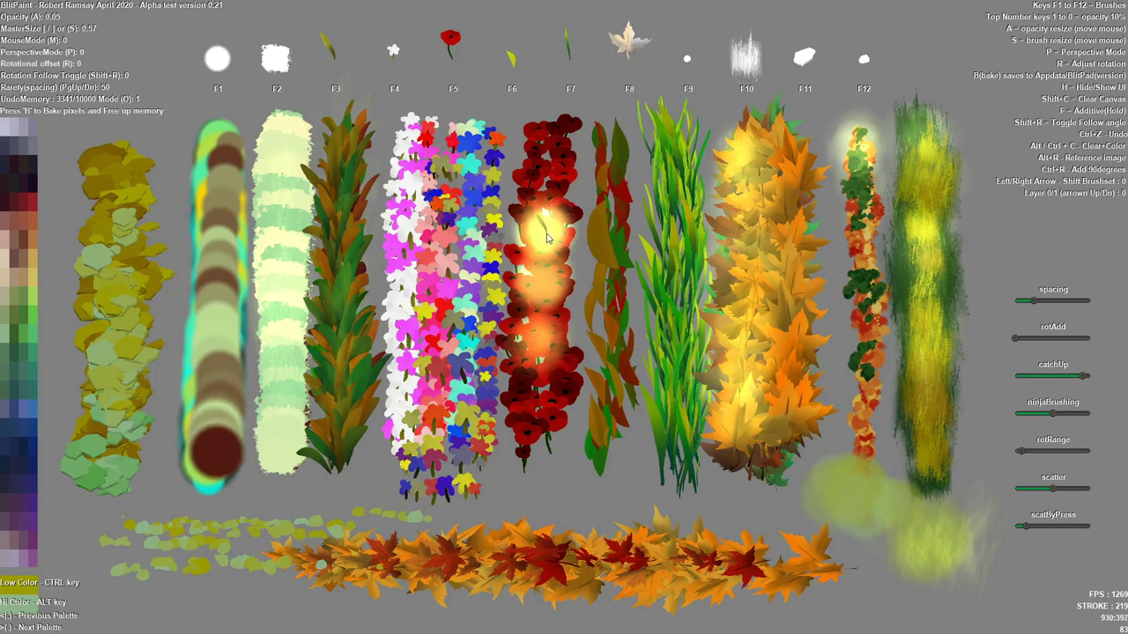
key("s")
key("s")
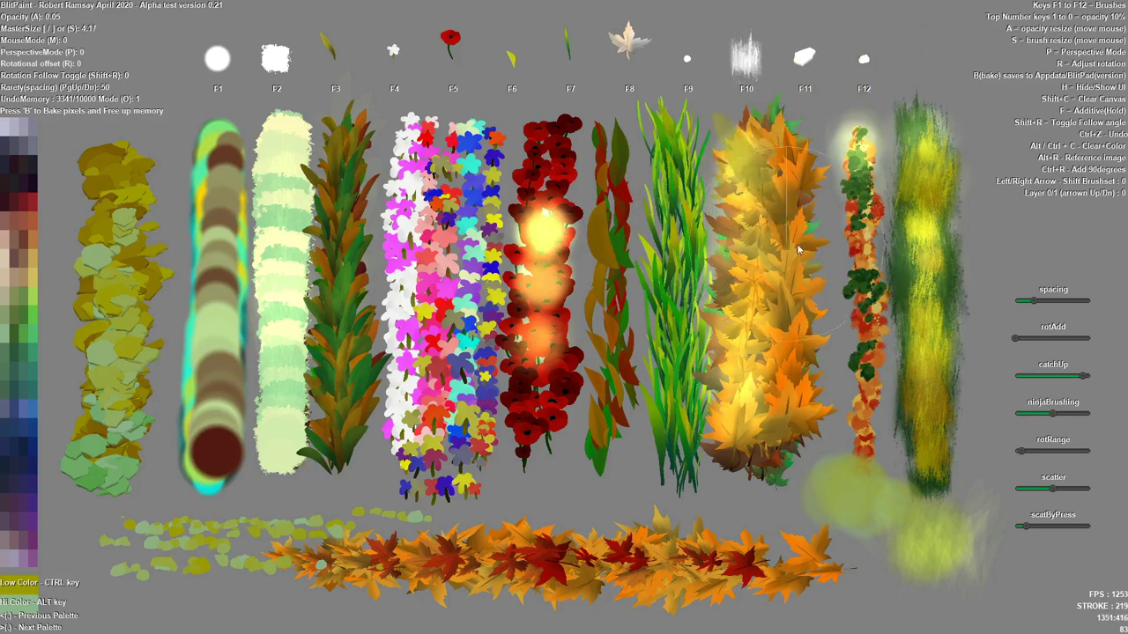
key("s")
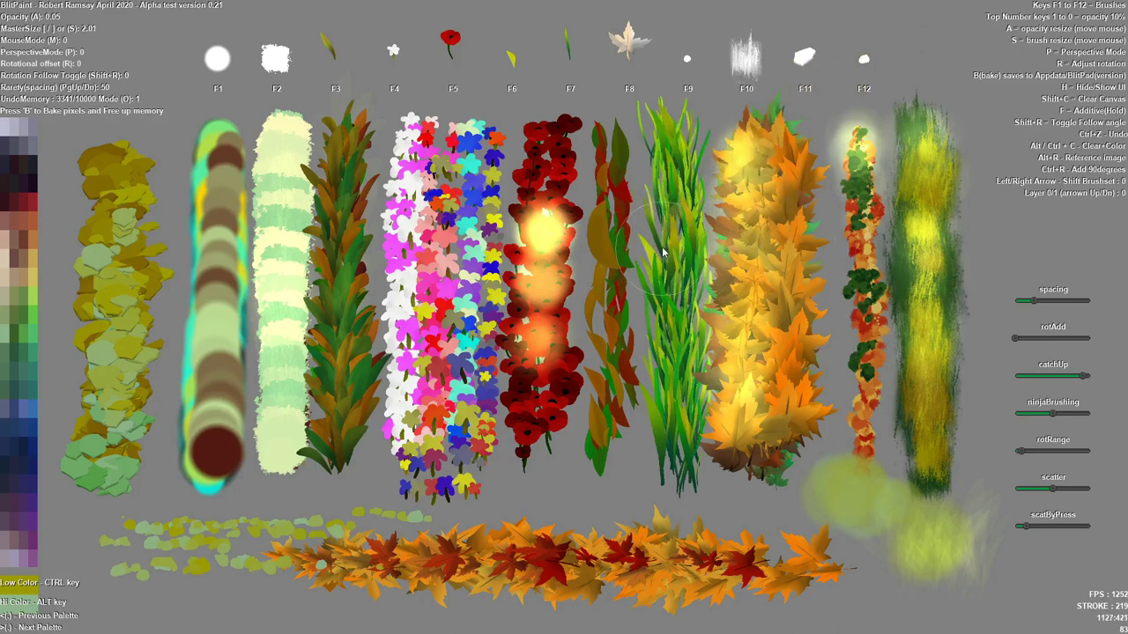
key("s")
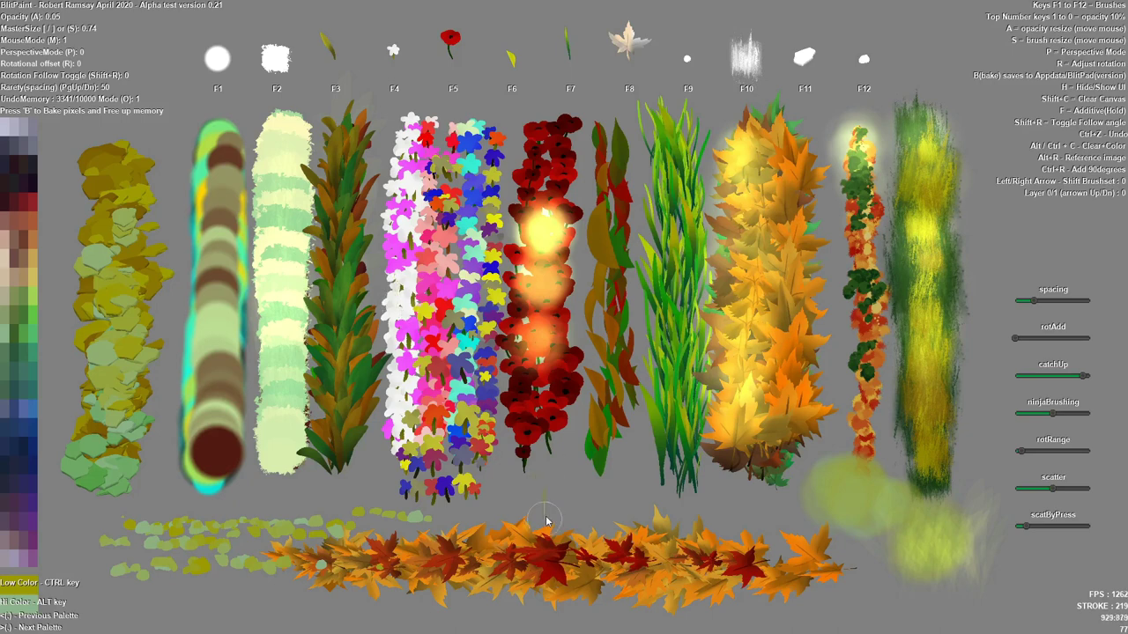
- At opacity 1, paint a dense tuft of leaf blades beneath the poppy column and scatter blades across the maple-leaf row
mouse_move(546, 501)
left_mouse_down()
mouse_move(573, 467)
mouse_move(564, 493)
mouse_move(523, 520)
mouse_move(600, 508)
left_mouse_up()
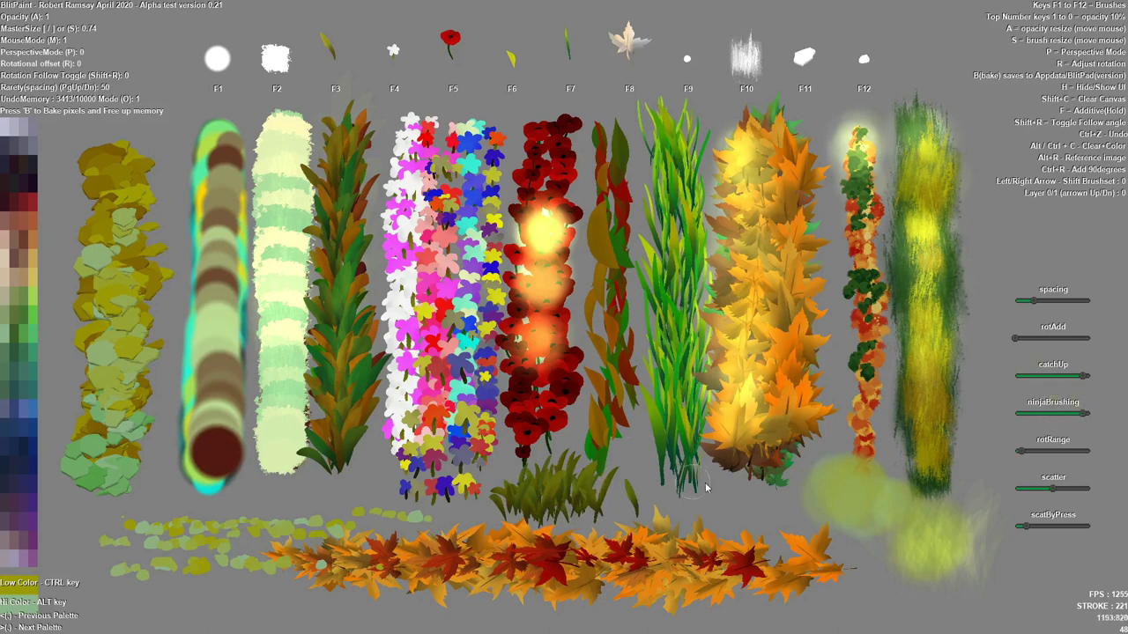
left_click_drag(914, 539, 335, 577)
mouse_move(941, 555)
left_mouse_down()
mouse_move(626, 569)
mouse_move(793, 553)
left_mouse_up()
mouse_move(965, 614)
left_mouse_down()
mouse_move(289, 611)
mouse_move(194, 601)
mouse_move(185, 611)
mouse_move(937, 604)
left_mouse_up()
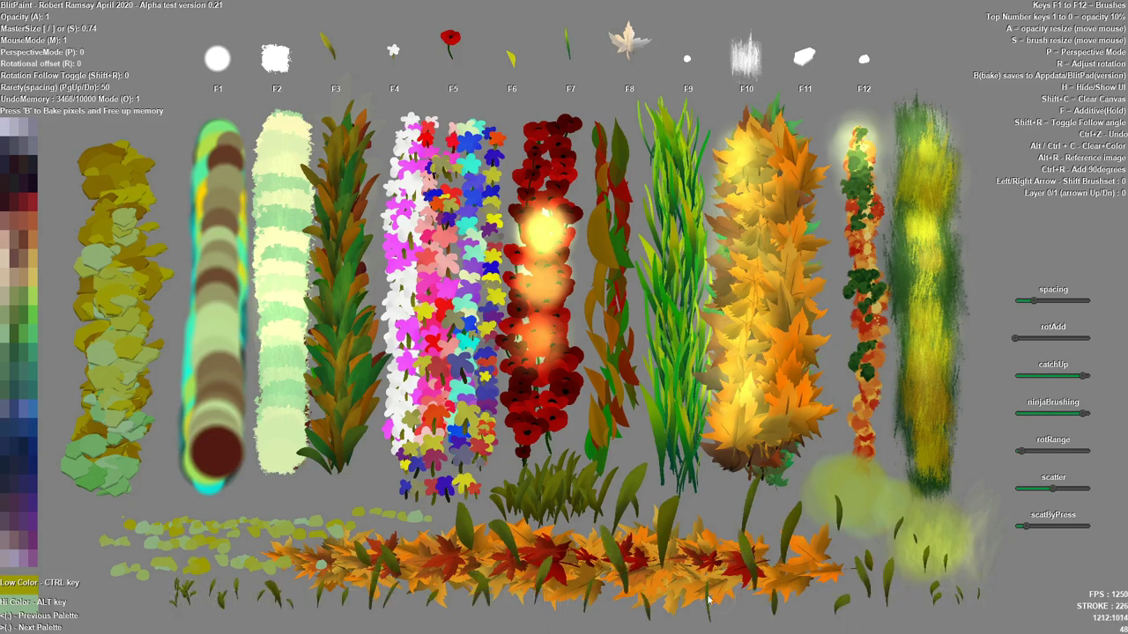
- Add more leaf blades below and over the maple-leaf row, up beside the bristle column and above the columns
left_click_drag(707, 600, 351, 592)
left_click_drag(860, 608, 303, 592)
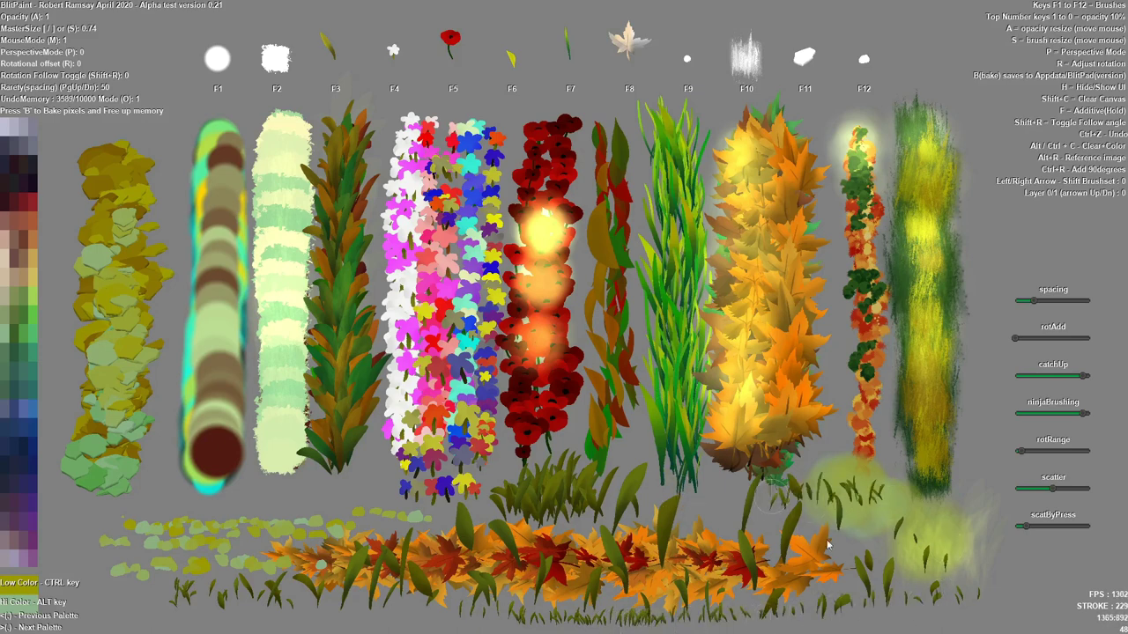
left_click_drag(826, 545, 683, 578)
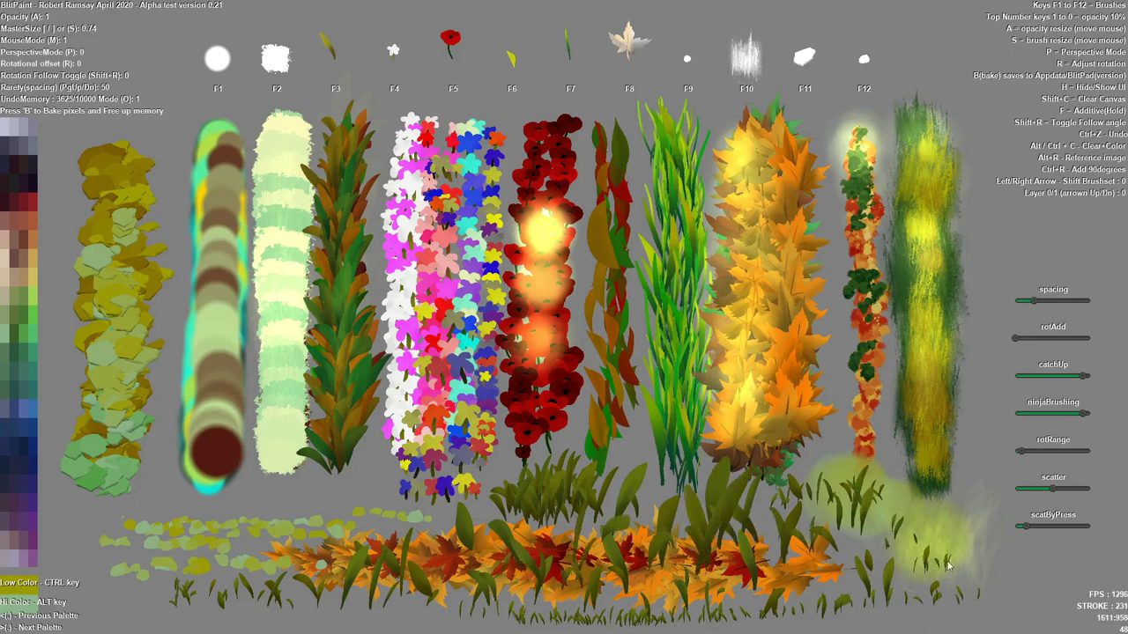
mouse_move(949, 567)
left_mouse_down()
mouse_move(976, 511)
mouse_move(982, 454)
mouse_move(742, 5)
left_mouse_up()
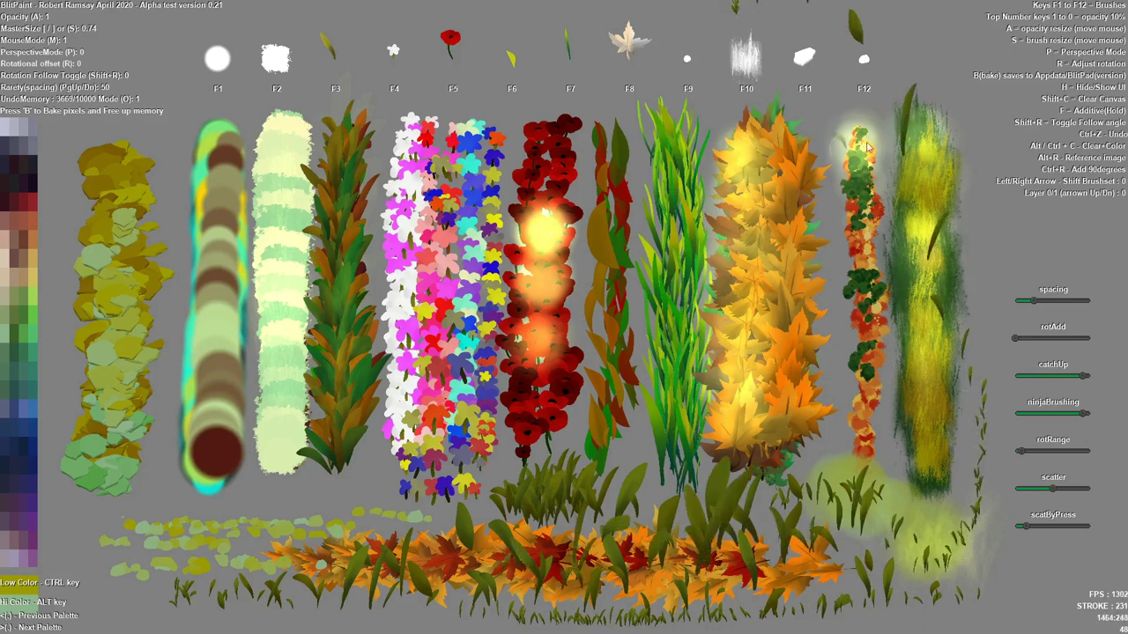
mouse_move(887, 122)
left_mouse_down()
mouse_move(657, 48)
mouse_move(342, 94)
left_mouse_up()
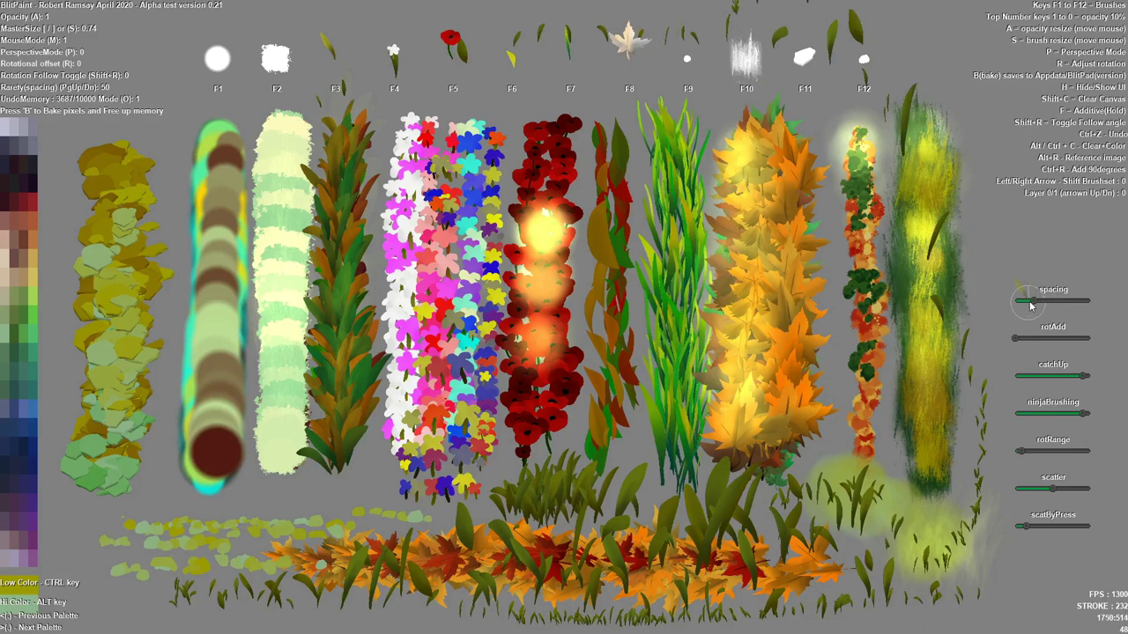
- Reduce the brush spacing to its minimum and cover the central columns with dense overlapping leaves
left_click_drag(1031, 305, 1010, 301)
mouse_move(816, 128)
left_mouse_down()
mouse_move(656, 66)
mouse_move(458, 53)
mouse_move(204, 121)
mouse_move(363, 138)
mouse_move(705, 224)
mouse_move(771, 264)
mouse_move(370, 282)
mouse_move(763, 366)
mouse_move(317, 352)
mouse_move(380, 429)
left_mouse_up()
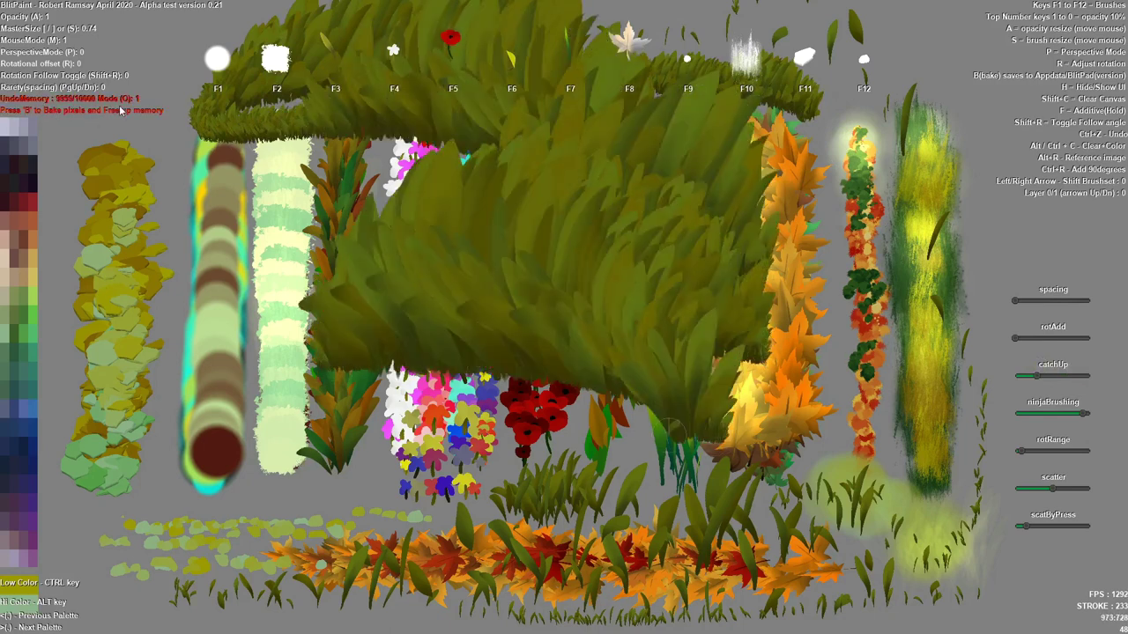
- Bake the painted pixels to free up memory and clear the canvas
key("b")
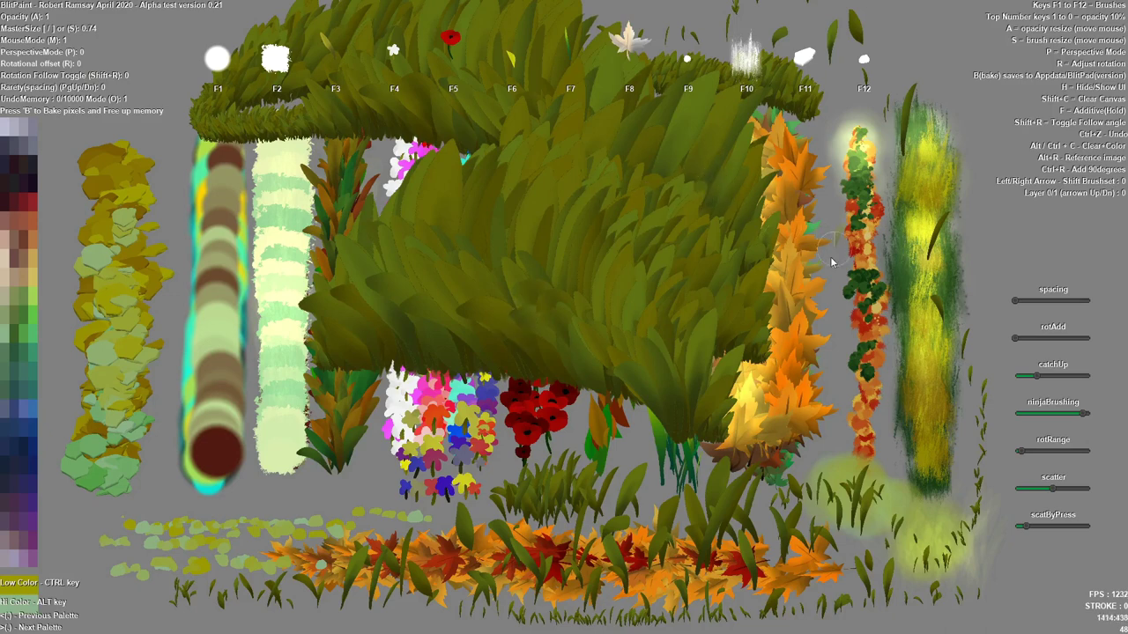
key("shift+c")
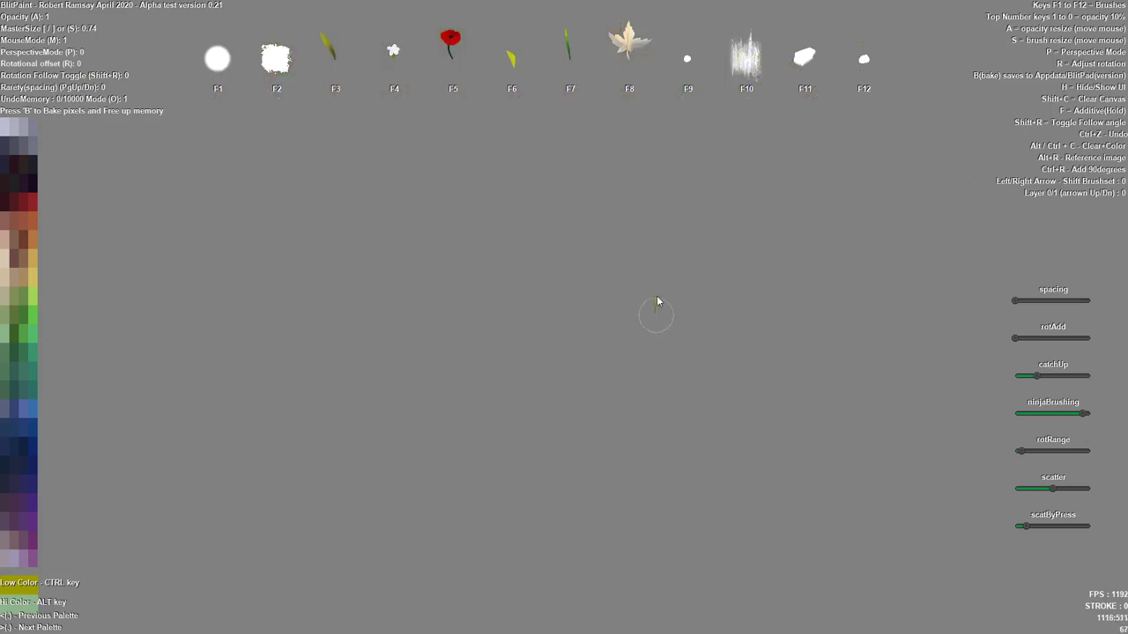
- Choose the F7 grass brush, try a resized stroke across the lower canvas, and clear the canvas
key("F7")
key("s")
mouse_move(667, 591)
left_mouse_down()
mouse_move(429, 592)
mouse_move(540, 559)
left_mouse_up()
key("shift+c")
- Set the grass brush size to 0.65, try strokes along the lower canvas with high and reduced ninjaBrushing, and clear them
key("s")
mouse_move(537, 607)
left_mouse_down()
mouse_move(582, 610)
mouse_move(413, 609)
mouse_move(696, 602)
mouse_move(471, 604)
left_mouse_up()
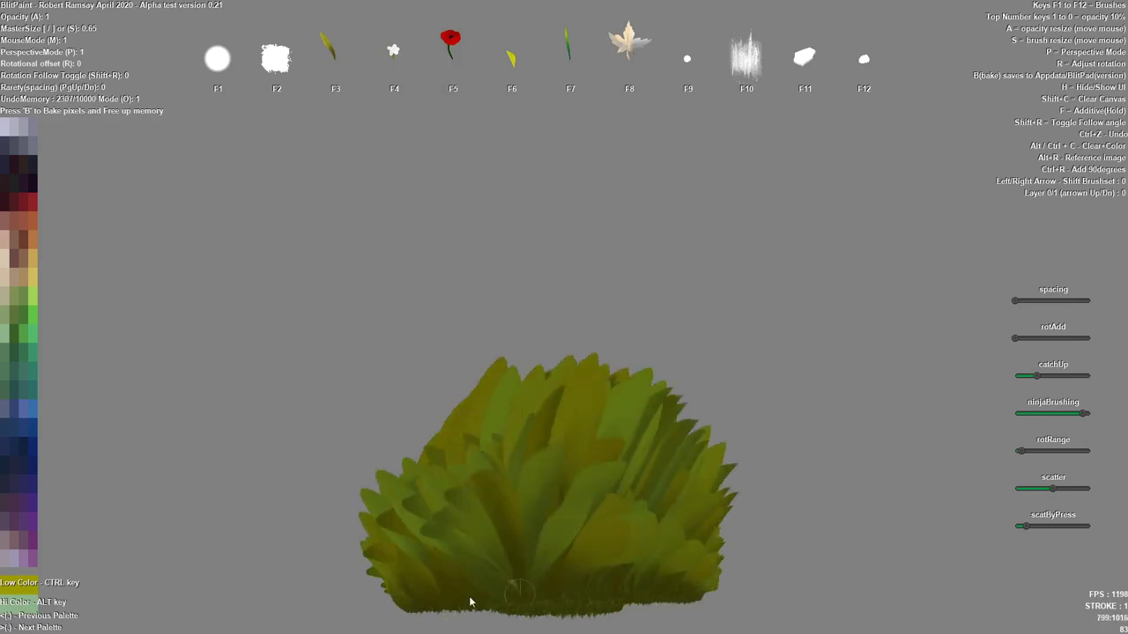
key("shift+c")
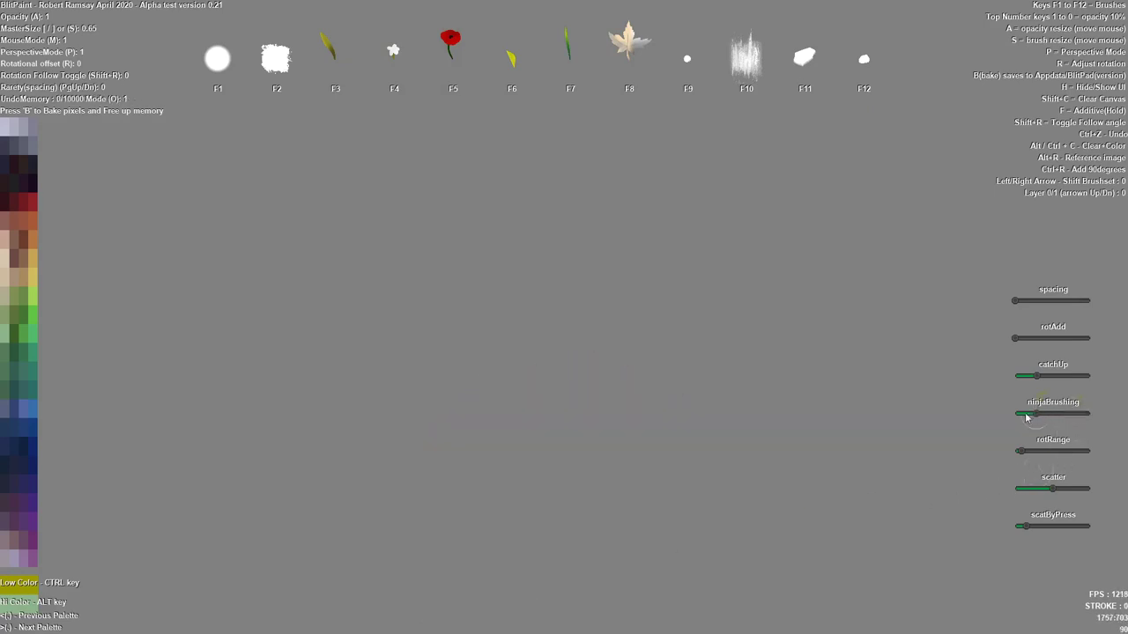
mouse_move(379, 599)
left_mouse_down()
mouse_move(485, 592)
mouse_move(440, 599)
mouse_move(493, 603)
left_mouse_up()
key("shift+c")
- In perspective mode, paint a zigzag of grass shrinking into the distance and a winding strip beside it, using high catchUp and minimal ninjaBrushing
mouse_move(365, 595)
left_mouse_down()
mouse_move(410, 585)
mouse_move(393, 584)
mouse_move(463, 516)
mouse_move(631, 454)
mouse_move(599, 373)
mouse_move(471, 304)
mouse_move(432, 246)
mouse_move(650, 181)
mouse_move(621, 105)
mouse_move(590, 66)
mouse_move(494, 39)
mouse_move(547, 34)
left_mouse_up()
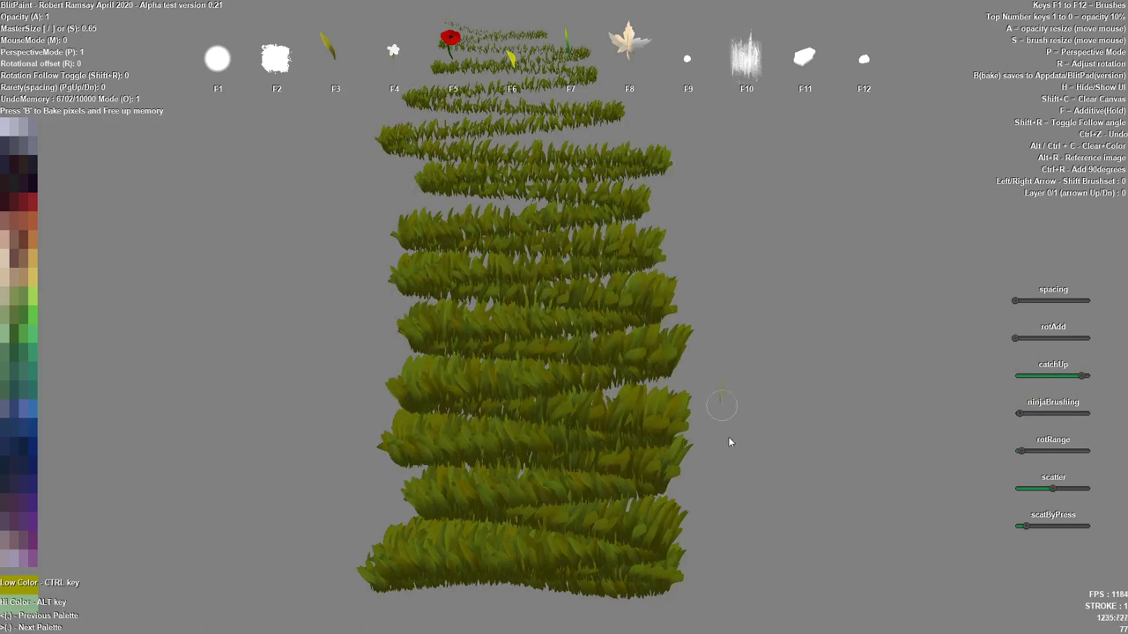
mouse_move(676, 580)
left_mouse_down()
mouse_move(811, 498)
mouse_move(718, 330)
mouse_move(843, 184)
mouse_move(675, 83)
mouse_move(776, 36)
left_mouse_up()
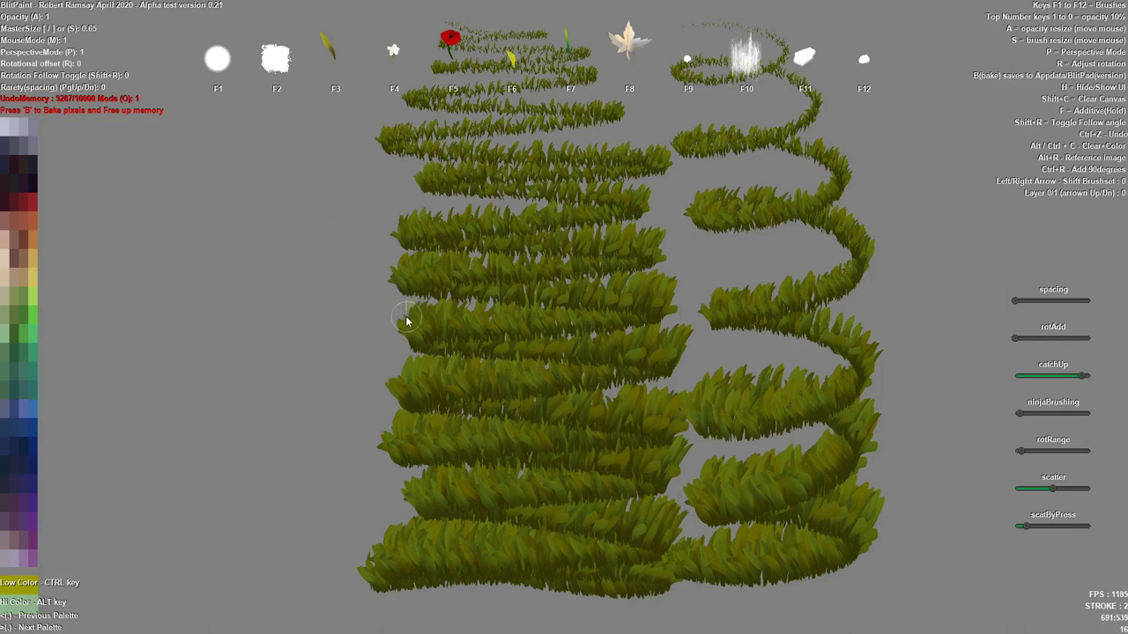
- Clear the canvas, paint a zigzag of grass receding towards the horizon in perspective mode, and clear it
key("shift+c")
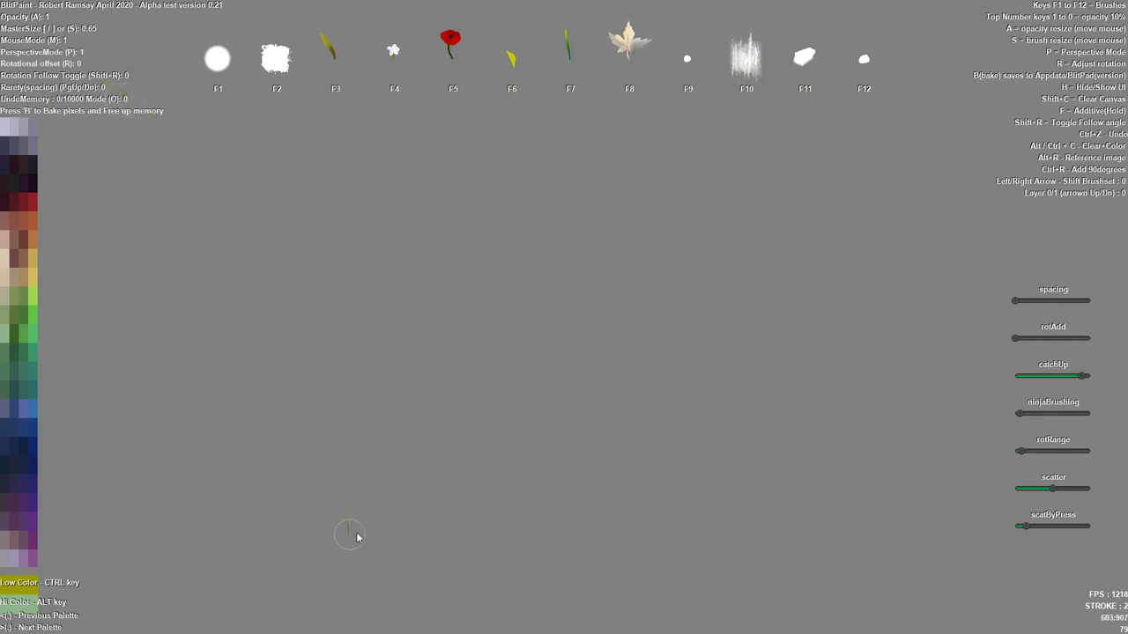
mouse_move(357, 536)
left_mouse_down()
mouse_move(431, 375)
mouse_move(466, 246)
mouse_move(633, 150)
mouse_move(656, 108)
left_mouse_up()
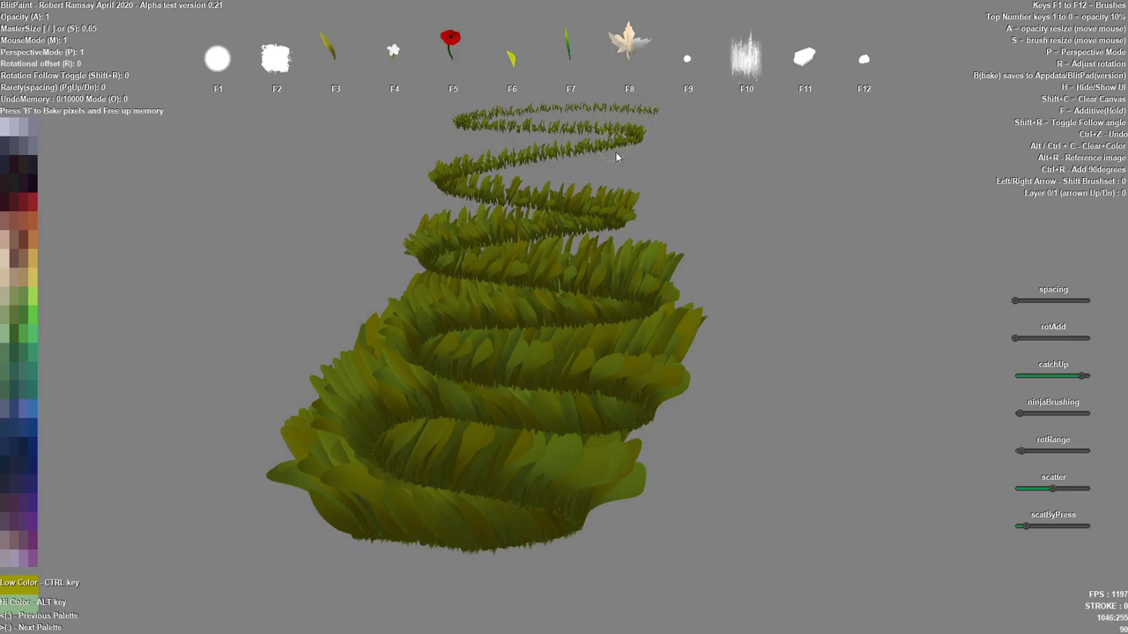
key("shift+c")
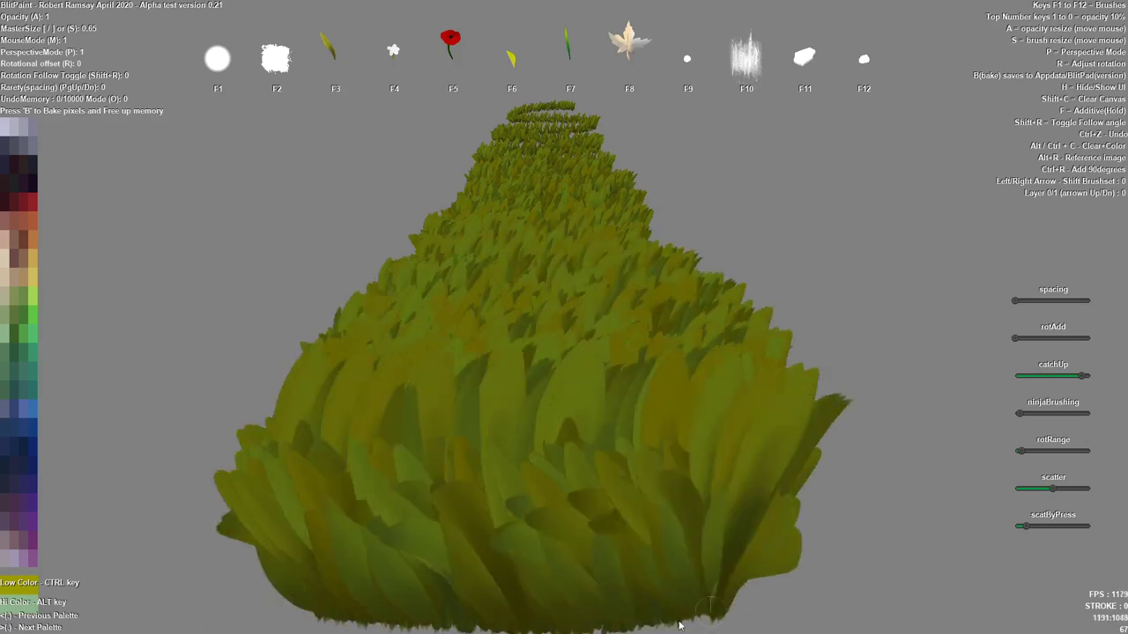
- Paint a second receding block of grass beside the first and blend the two into one field with overlapping strokes
mouse_move(624, 128)
left_mouse_down()
mouse_move(738, 145)
mouse_move(622, 172)
mouse_move(746, 189)
mouse_move(646, 228)
mouse_move(786, 278)
mouse_move(716, 337)
mouse_move(830, 415)
mouse_move(894, 537)
mouse_move(653, 374)
left_mouse_up()
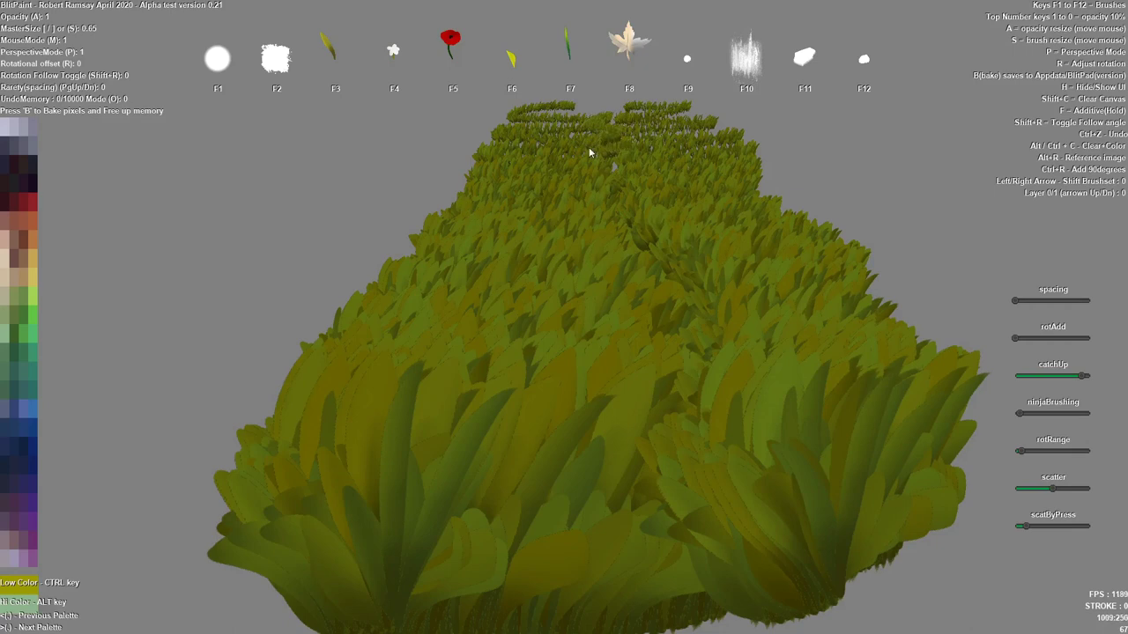
mouse_move(588, 147)
left_mouse_down()
mouse_move(666, 183)
mouse_move(600, 231)
mouse_move(696, 299)
mouse_move(606, 407)
mouse_move(694, 520)
mouse_move(742, 613)
mouse_move(596, 355)
left_mouse_up()
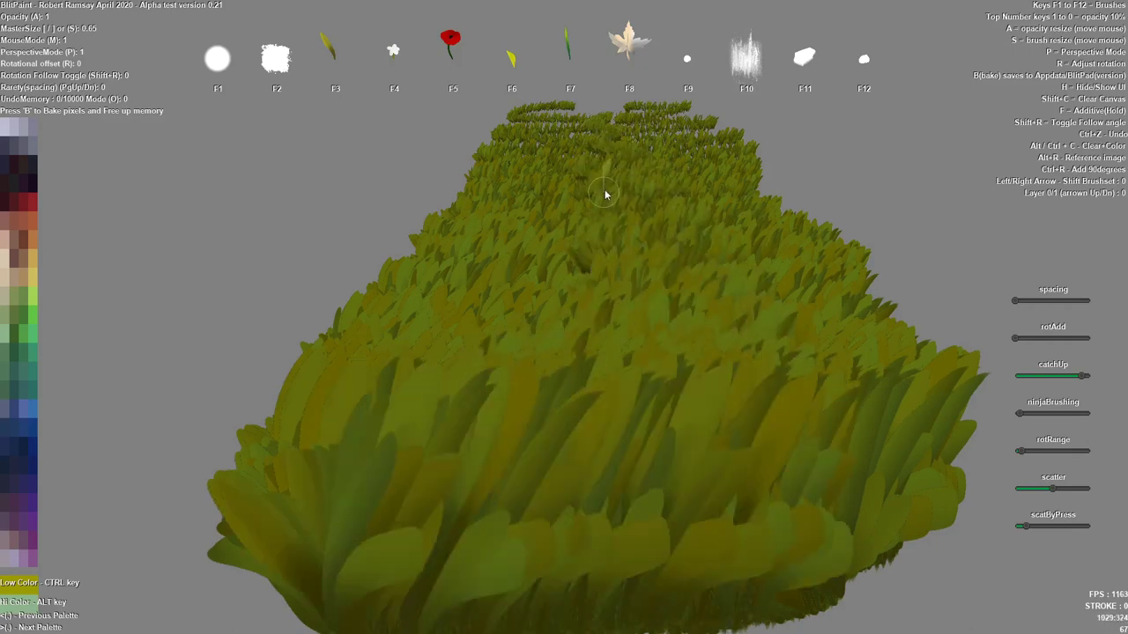
mouse_move(594, 192)
left_mouse_down()
mouse_move(571, 220)
mouse_move(674, 236)
mouse_move(456, 263)
mouse_move(700, 352)
mouse_move(675, 396)
mouse_move(690, 356)
left_mouse_up()
- Move up through the layers and paint overlapping grass strokes across the middle and near part of the field
key("Up")
key("Up")
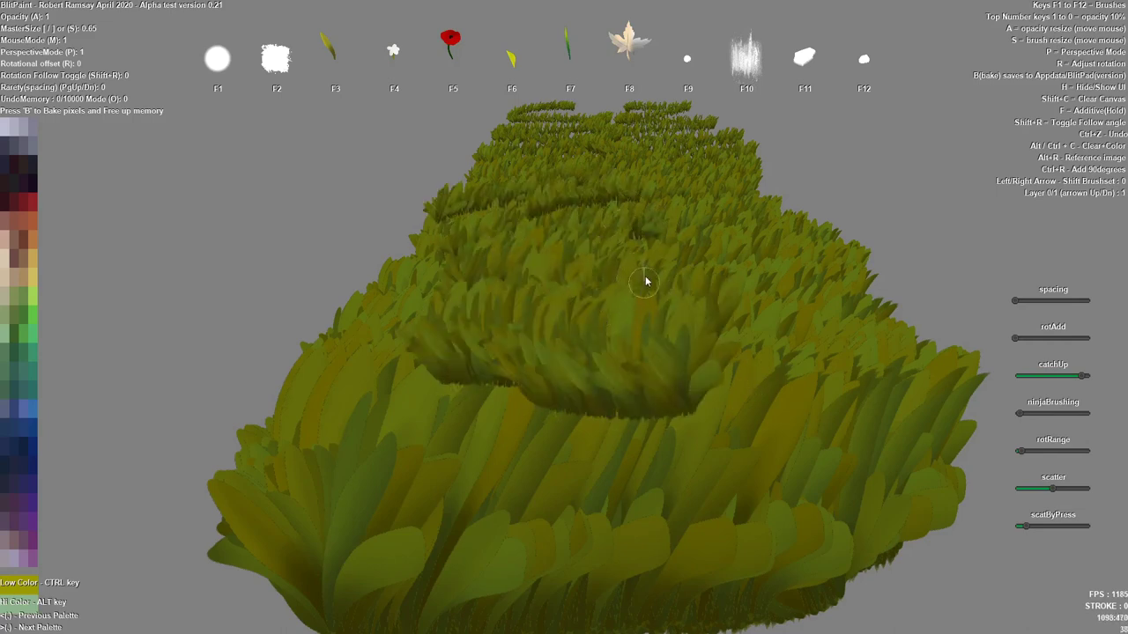
mouse_move(589, 205)
left_mouse_down()
mouse_move(548, 222)
mouse_move(601, 236)
mouse_move(570, 244)
mouse_move(599, 265)
mouse_move(521, 276)
mouse_move(420, 330)
mouse_move(385, 367)
mouse_move(433, 385)
mouse_move(460, 424)
mouse_move(540, 390)
left_mouse_up()
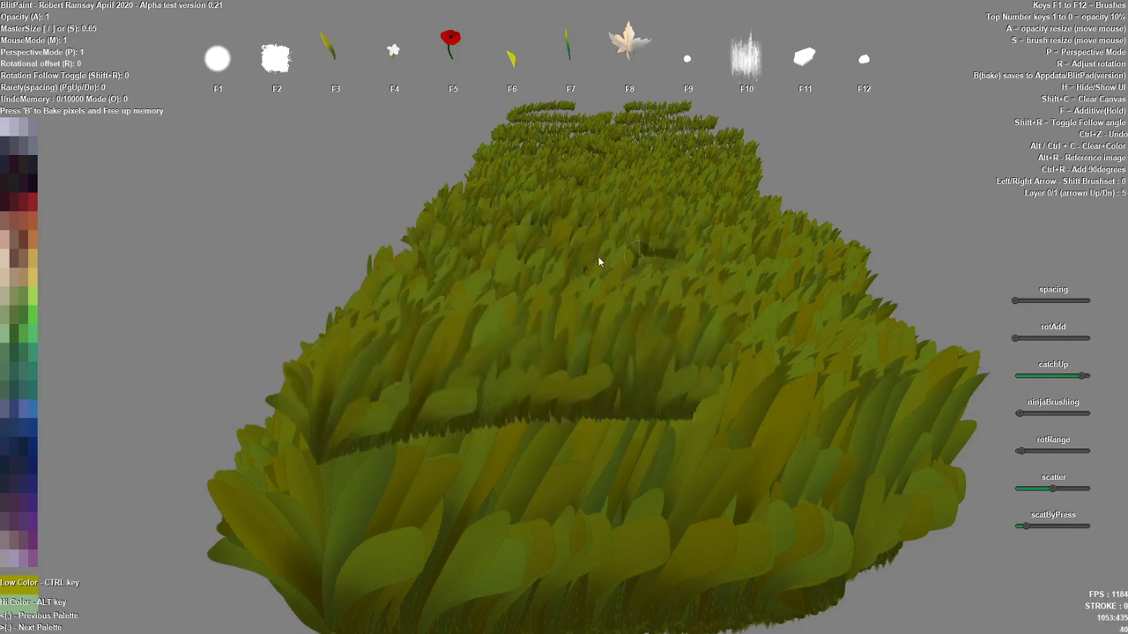
left_click_drag(597, 261, 430, 309)
mouse_move(615, 303)
left_mouse_down()
mouse_move(551, 323)
mouse_move(434, 350)
mouse_move(565, 334)
mouse_move(615, 306)
left_mouse_up()
mouse_move(483, 258)
left_mouse_down()
mouse_move(606, 209)
mouse_move(484, 258)
mouse_move(514, 297)
mouse_move(642, 324)
left_mouse_up()
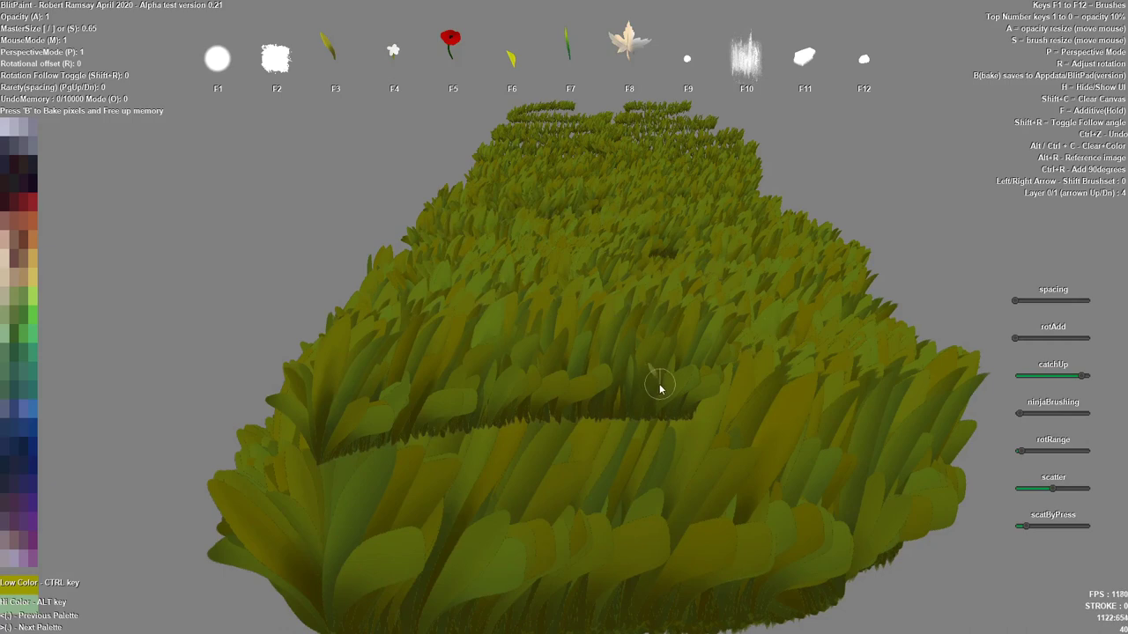
- Clear the canvas and paint a receding four-sided frame with the F1 round brush in perspective mode
key("shift+c")
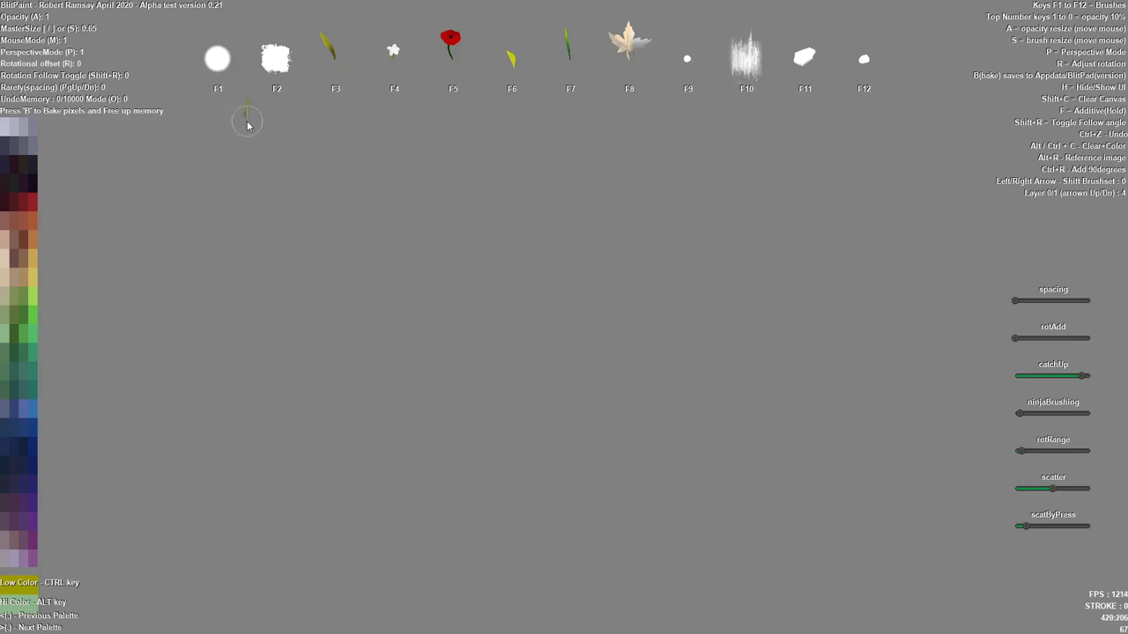
key("F1")
mouse_move(370, 161)
left_mouse_down()
mouse_move(606, 164)
mouse_move(374, 169)
mouse_move(179, 463)
mouse_move(607, 475)
mouse_move(810, 451)
mouse_move(798, 485)
left_mouse_up()
left_click_drag(659, 158, 841, 476)
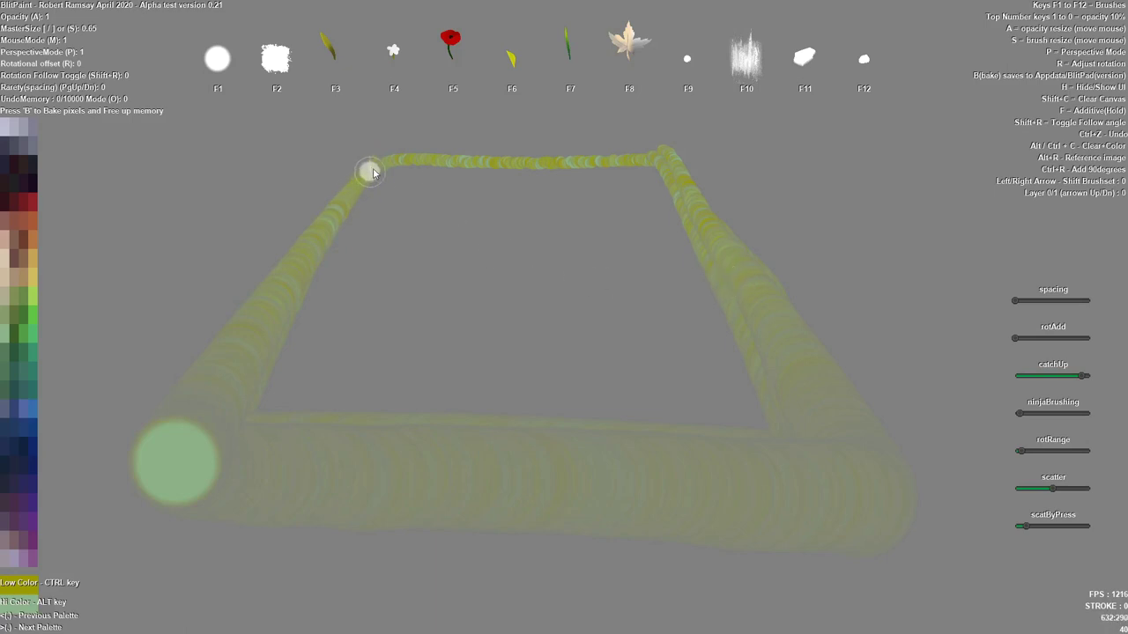
mouse_move(367, 171)
left_mouse_down()
mouse_move(221, 372)
mouse_move(168, 468)
mouse_move(771, 478)
mouse_move(852, 489)
left_mouse_up()
mouse_move(747, 217)
left_mouse_down()
mouse_move(680, 158)
mouse_move(687, 199)
mouse_move(839, 445)
mouse_move(663, 197)
mouse_move(662, 159)
mouse_move(453, 166)
left_mouse_up()
mouse_move(372, 165)
left_mouse_down()
mouse_move(183, 446)
mouse_move(828, 476)
left_mouse_up()
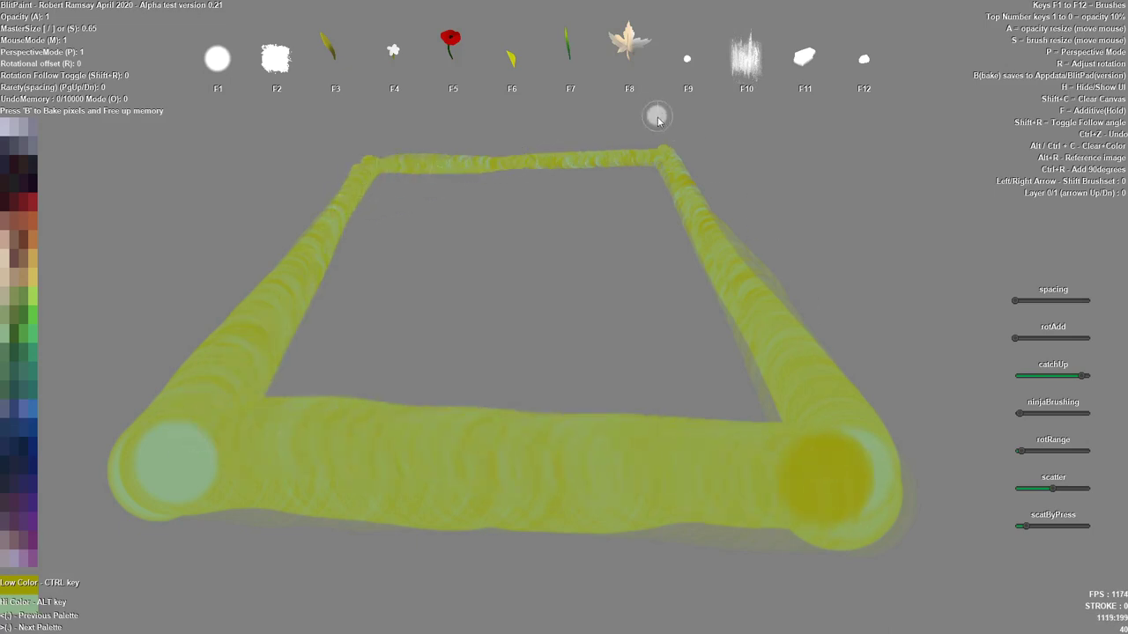
- Set the brush size to 0.25, then sketch an arrow and two width bars by the frame's far corner and dabs beside the near one
key("s")
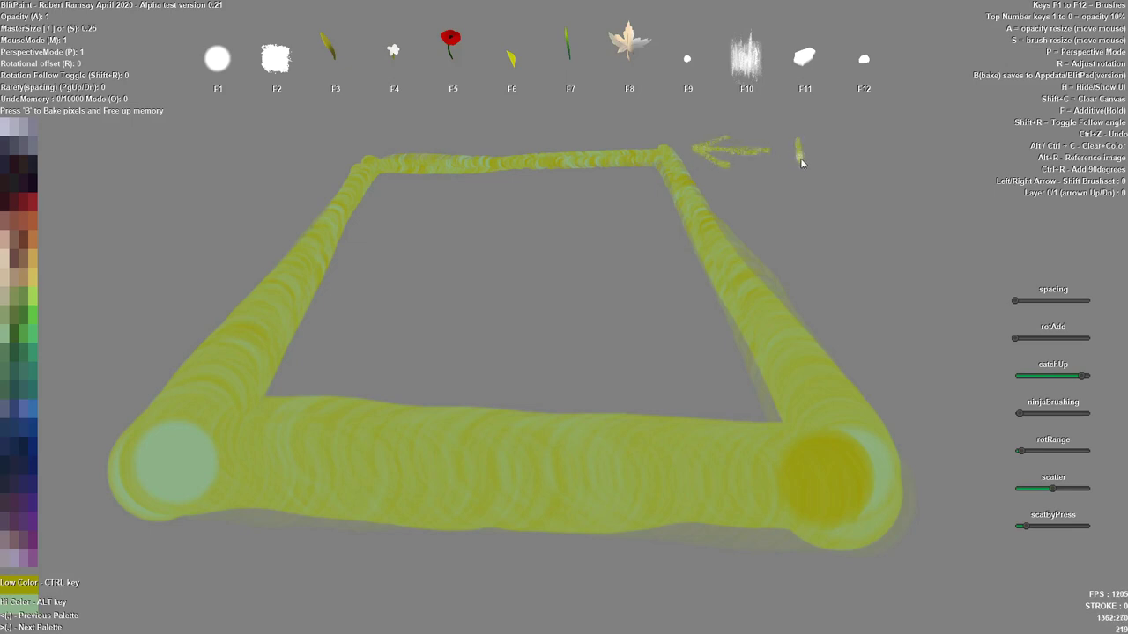
left_click_drag(860, 147, 860, 153)
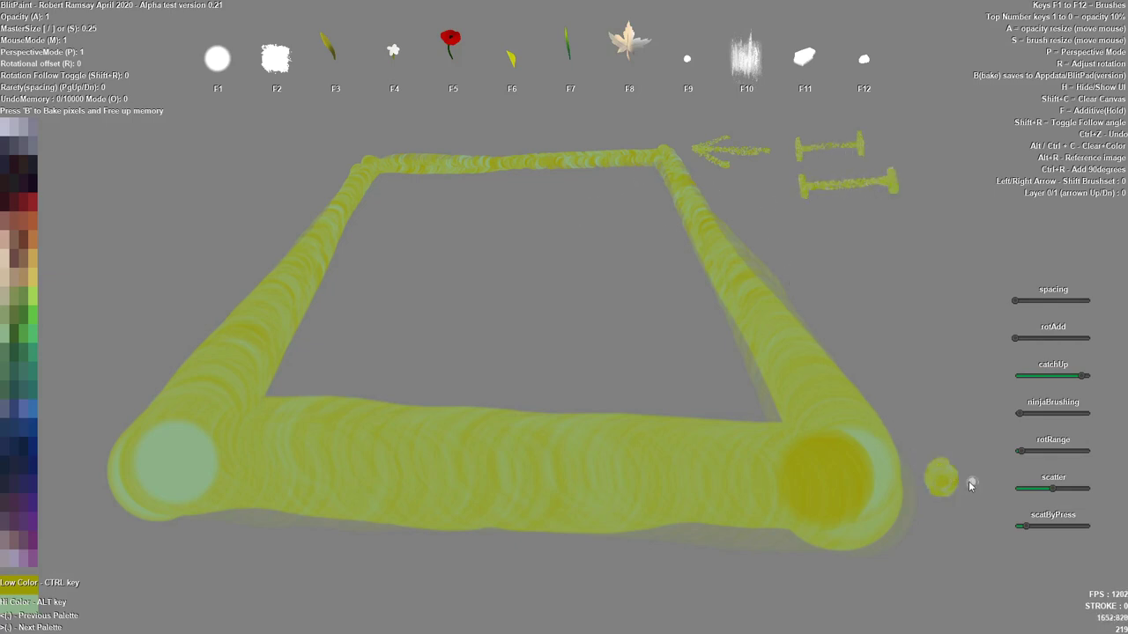
mouse_move(970, 485)
left_mouse_down()
mouse_move(992, 472)
mouse_move(966, 493)
left_mouse_up()
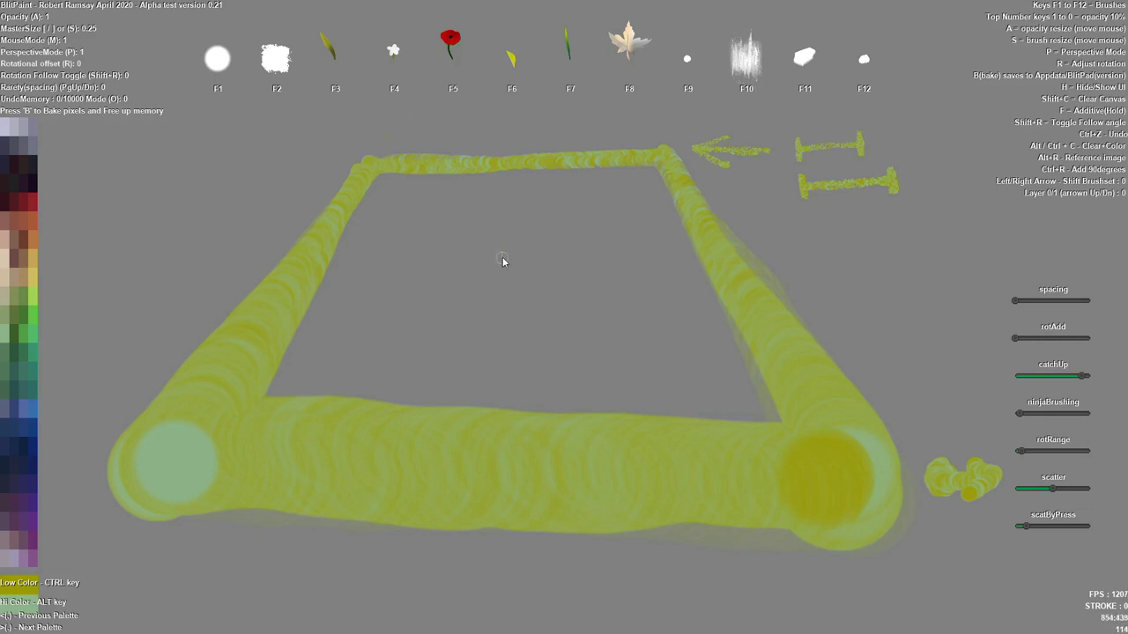
- Switch to the F3 leaf brush at size 2.09, try different rotational offsets and return rotAdd to its minimum
key("s")
key("r")
key("r")
left_click_drag(1046, 347, 1073, 344)
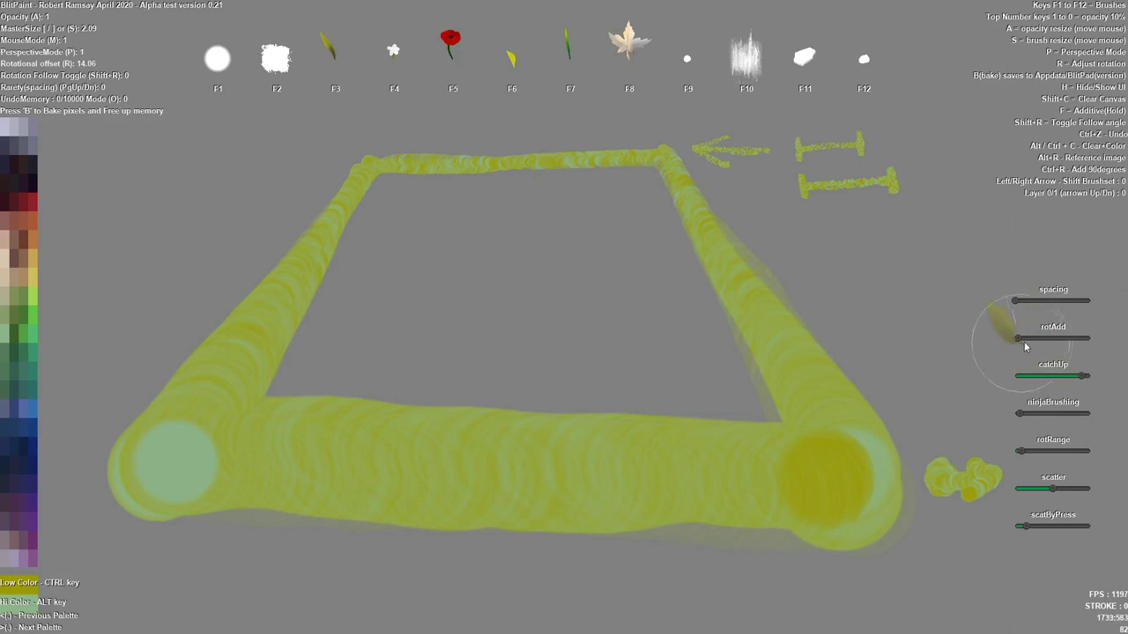
left_click_drag(1016, 339, 1013, 339)
- Rotate the leaf brush in 90-degree increments up to a rotational offset of 360
key("ctrl+r")
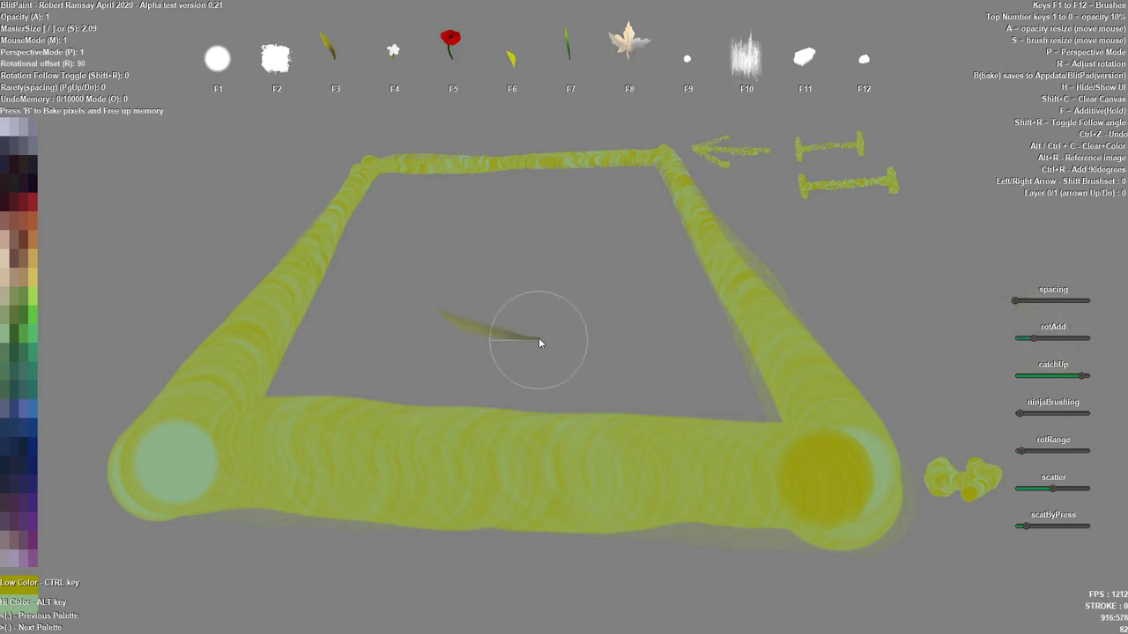
key("ctrl+r")
key("ctrl+r")
key("ctrl+r")
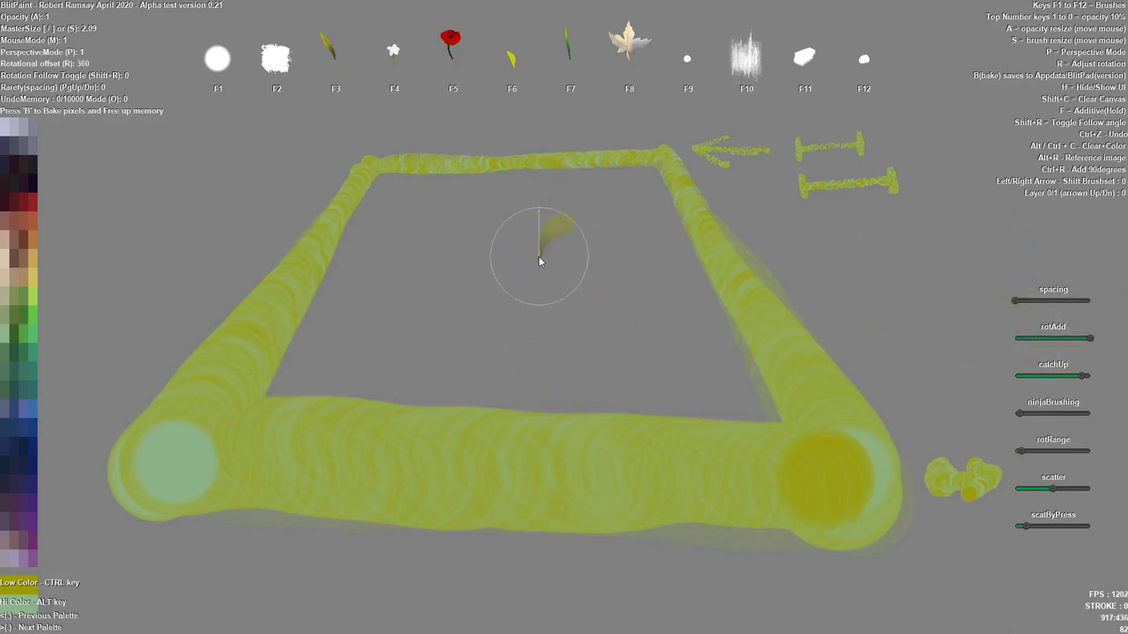
- Turn on rotation follow, paint a large ring of leaves in perspective mode, and clear the canvas
key("shift+r")
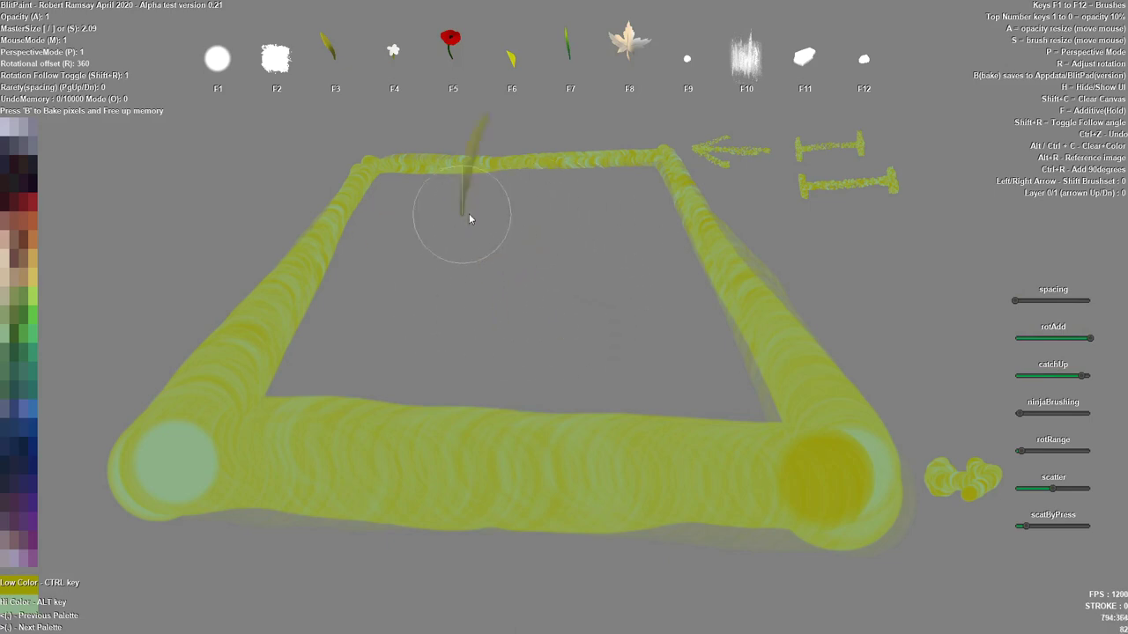
mouse_move(429, 266)
left_mouse_down()
mouse_move(529, 173)
mouse_move(644, 253)
mouse_move(590, 363)
mouse_move(422, 303)
mouse_move(469, 184)
mouse_move(650, 200)
left_mouse_up()
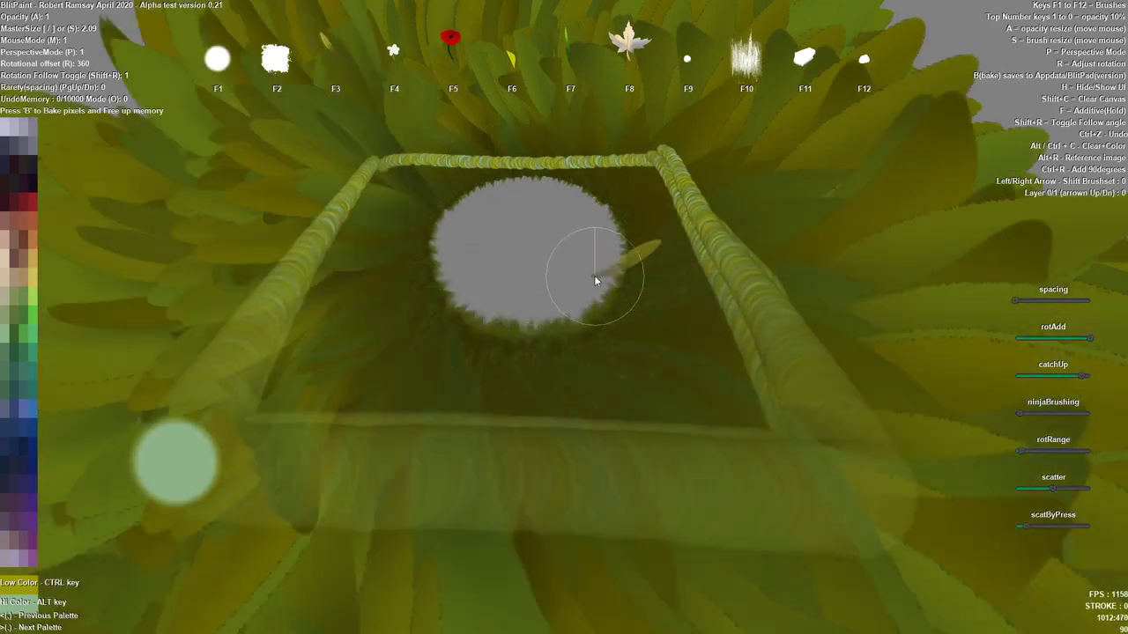
key("shift+c")
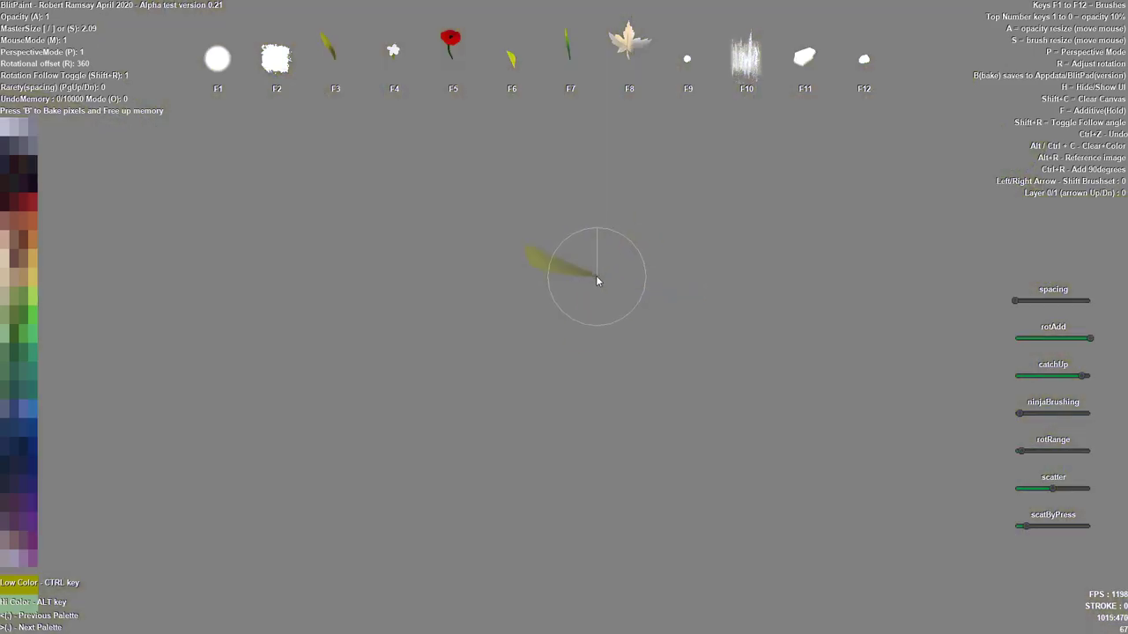
- With perspective mode off and brush size 0.83, paint a leaf ring, turn off mouse mode and clear the canvas
mouse_move(544, 295)
left_mouse_down()
mouse_move(620, 251)
mouse_move(558, 364)
mouse_move(496, 263)
mouse_move(511, 258)
mouse_move(534, 283)
mouse_move(577, 304)
left_mouse_up()
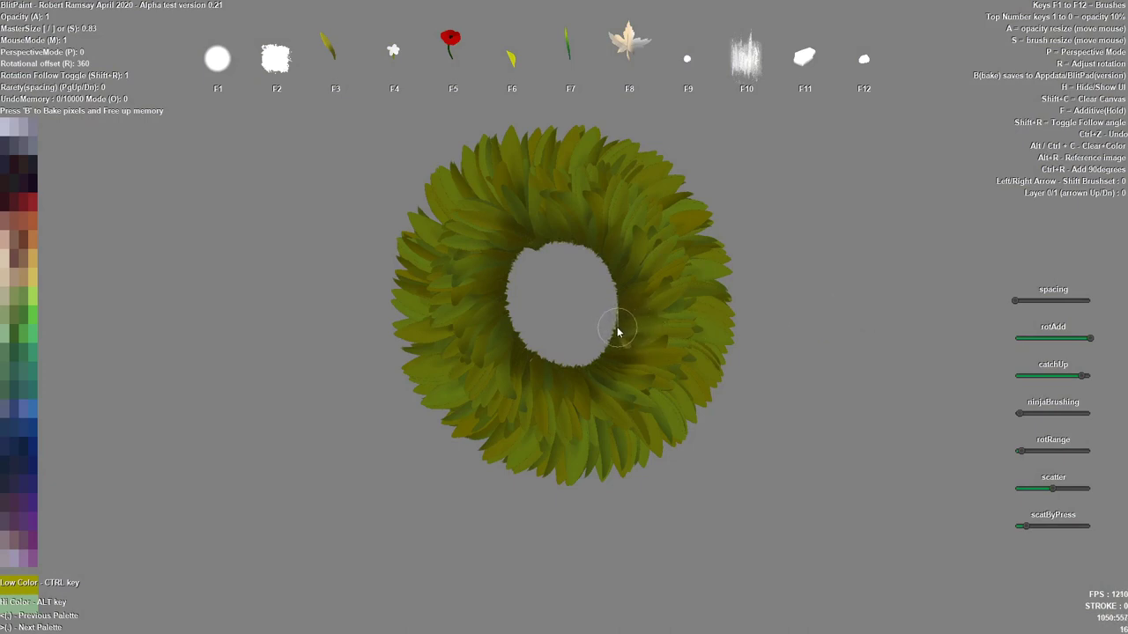
key("m")
key("shift+c")
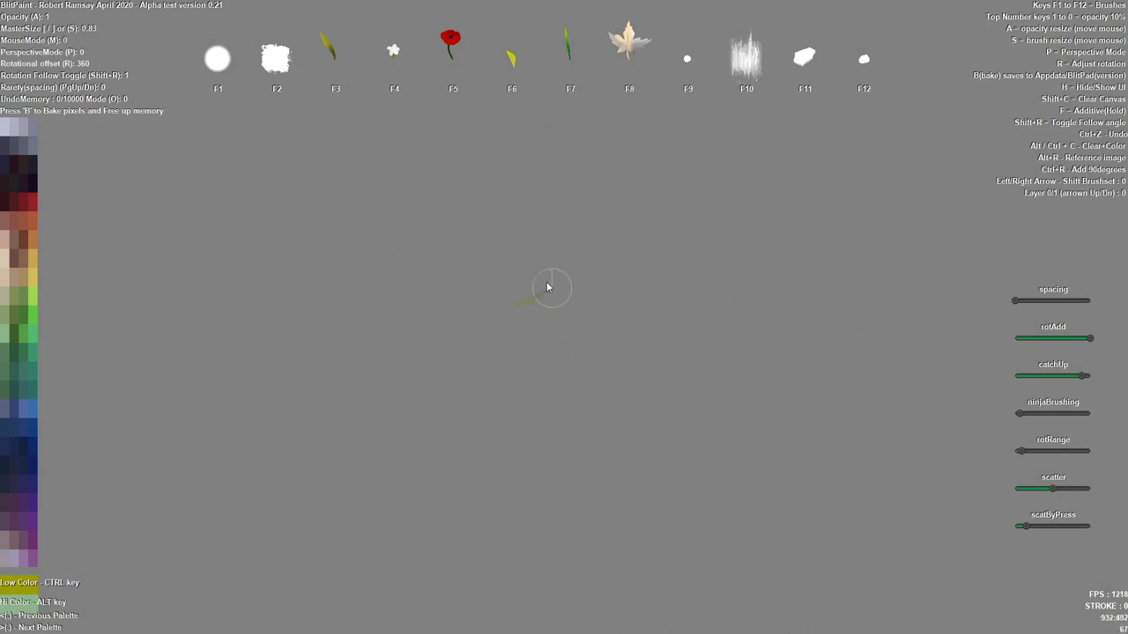
- Try circular and short curved leaf strokes with mouse mode off, clearing the canvas between attempts
mouse_move(534, 256)
left_mouse_down()
mouse_move(619, 309)
mouse_move(510, 312)
mouse_move(553, 227)
mouse_move(629, 264)
left_mouse_up()
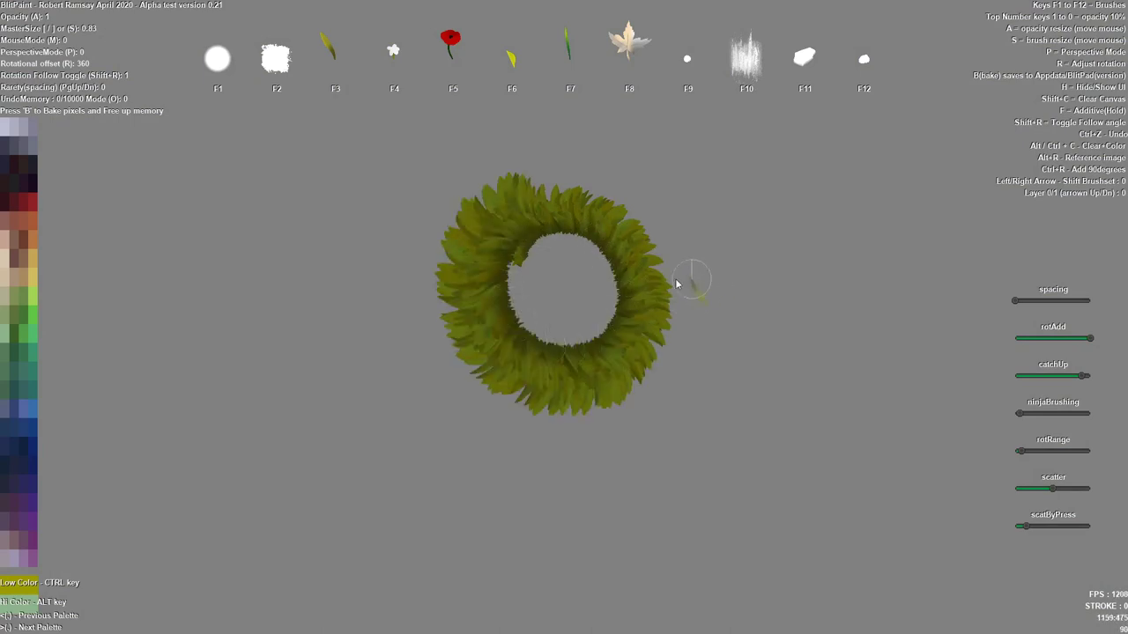
key("shift+c")
mouse_move(573, 287)
left_mouse_down()
mouse_move(534, 284)
mouse_move(534, 258)
left_mouse_up()
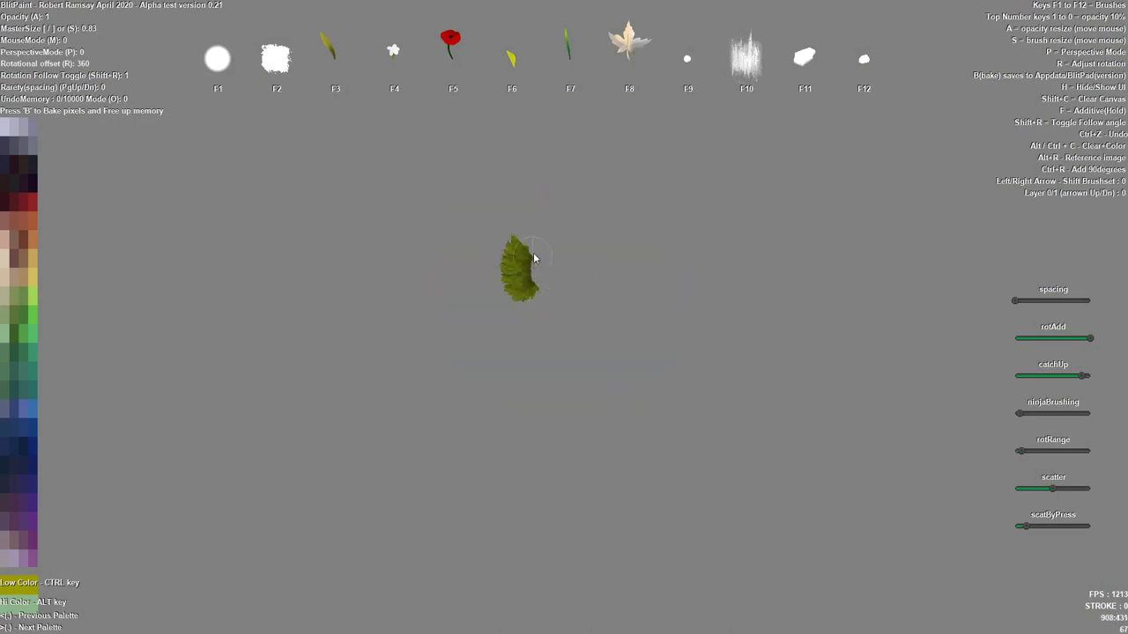
left_click_drag(610, 275, 643, 340)
key("shift+c")
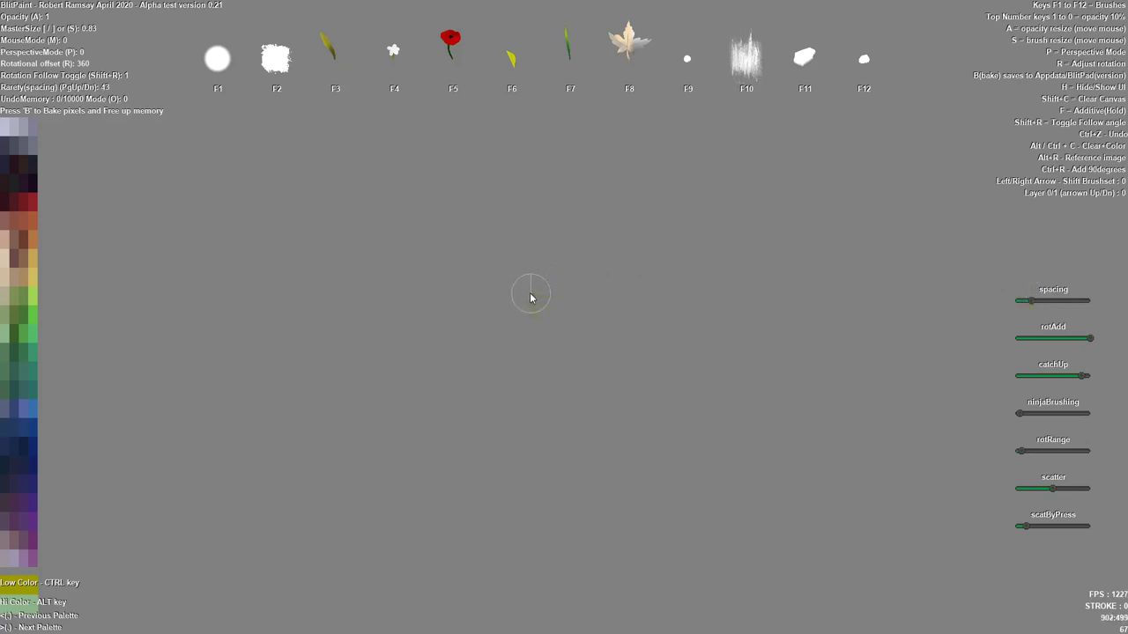
- Try a spaced leaf stroke at rarity 43, clear it, and paint a widening leaf spiral at rarity 23
mouse_move(530, 297)
left_mouse_down()
mouse_move(576, 284)
mouse_move(537, 344)
mouse_move(526, 232)
mouse_move(629, 323)
mouse_move(438, 388)
mouse_move(481, 141)
mouse_move(731, 342)
mouse_move(327, 486)
mouse_move(251, 163)
mouse_move(820, 161)
mouse_move(853, 220)
left_mouse_up()
key("shift+c")
mouse_move(556, 313)
left_mouse_down()
mouse_move(540, 351)
mouse_move(523, 309)
mouse_move(551, 278)
mouse_move(599, 303)
mouse_move(617, 379)
mouse_move(558, 426)
mouse_move(481, 401)
mouse_move(429, 280)
mouse_move(478, 194)
mouse_move(601, 173)
mouse_move(695, 265)
mouse_move(674, 446)
mouse_move(525, 549)
mouse_move(323, 523)
mouse_move(209, 333)
mouse_move(241, 124)
mouse_move(530, 5)
left_mouse_up()
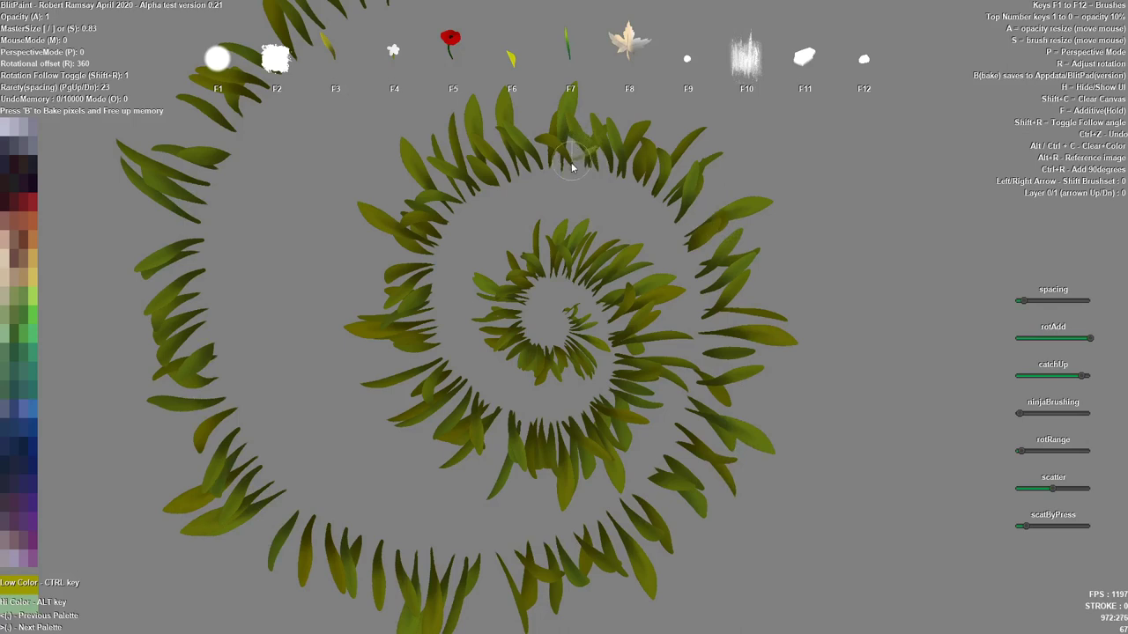
- Overlay the leaf spiral with F7 grass blades at rarity 50, and clear the canvas
key("F7")
left_click_drag(569, 312, 579, 324)
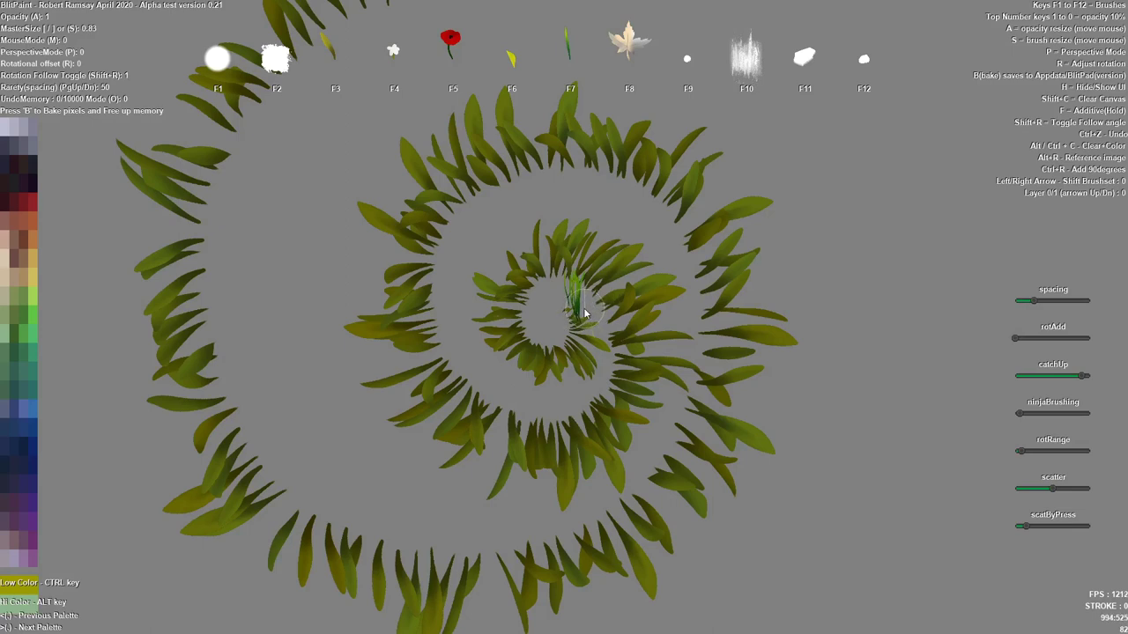
mouse_move(565, 318)
left_mouse_down()
mouse_move(575, 349)
mouse_move(553, 358)
mouse_move(510, 326)
mouse_move(512, 289)
mouse_move(540, 253)
mouse_move(591, 258)
mouse_move(623, 283)
mouse_move(636, 331)
mouse_move(629, 395)
mouse_move(594, 428)
mouse_move(546, 433)
mouse_move(465, 380)
mouse_move(445, 351)
mouse_move(433, 251)
mouse_move(473, 191)
mouse_move(532, 167)
mouse_move(593, 165)
mouse_move(648, 194)
mouse_move(702, 282)
mouse_move(701, 397)
mouse_move(618, 520)
mouse_move(576, 545)
mouse_move(433, 564)
mouse_move(376, 553)
mouse_move(273, 500)
mouse_move(224, 449)
mouse_move(196, 370)
mouse_move(178, 188)
mouse_move(215, 114)
mouse_move(421, 20)
left_mouse_up()
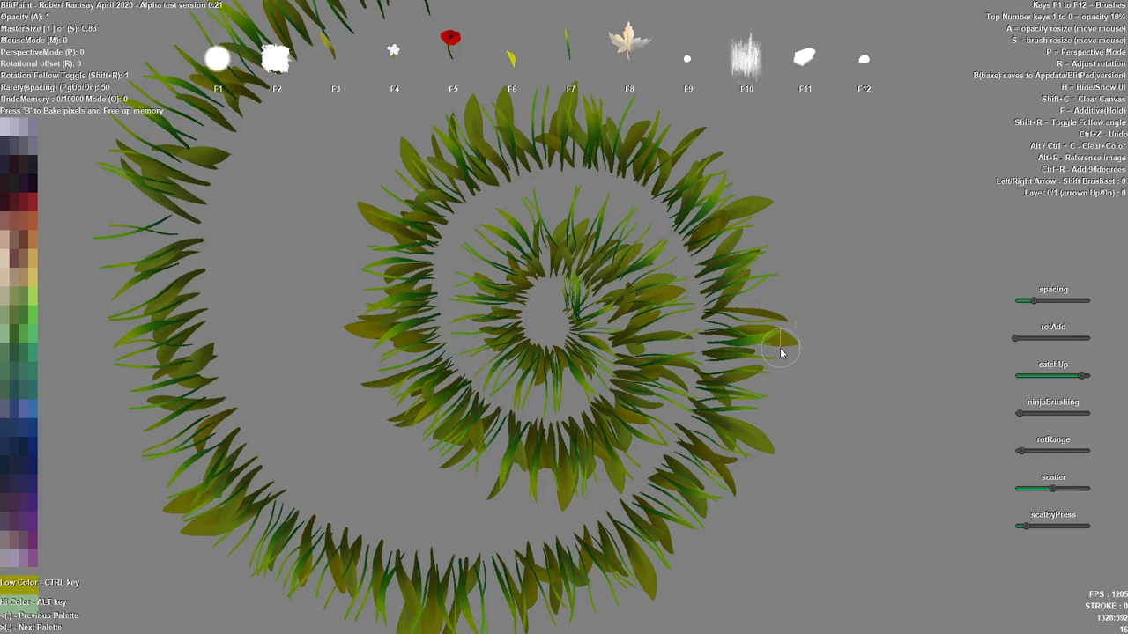
key("shift+c")
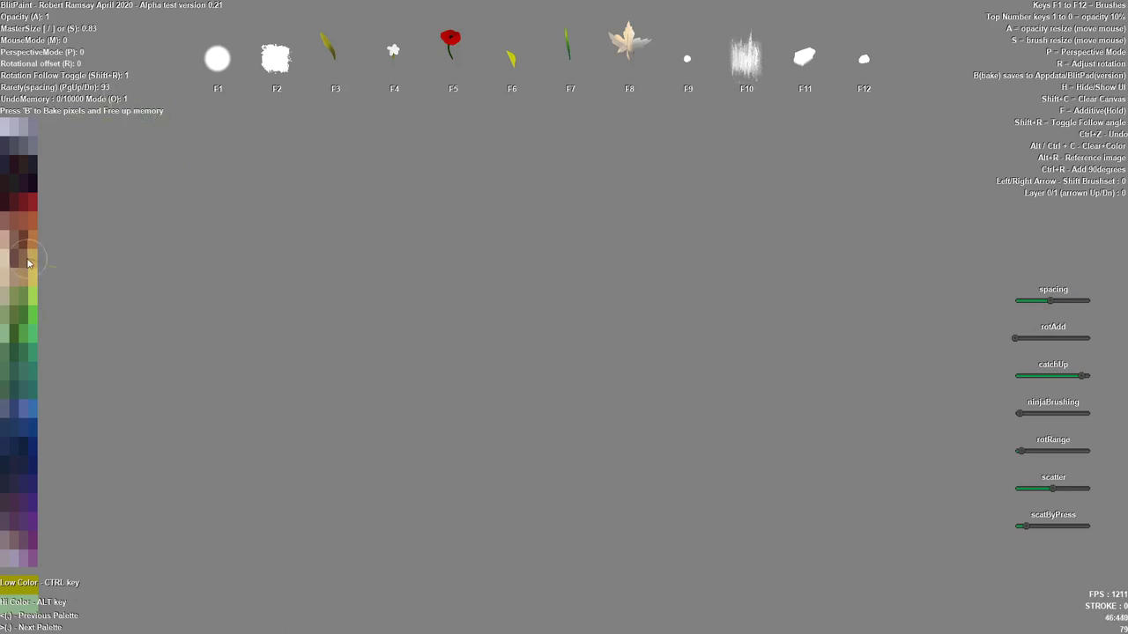
- Pick a golden yellow Low Color and an orange Hi Color, paint sparse grass blades at rarity 93, and clear them
key("ctrl")
key("alt")
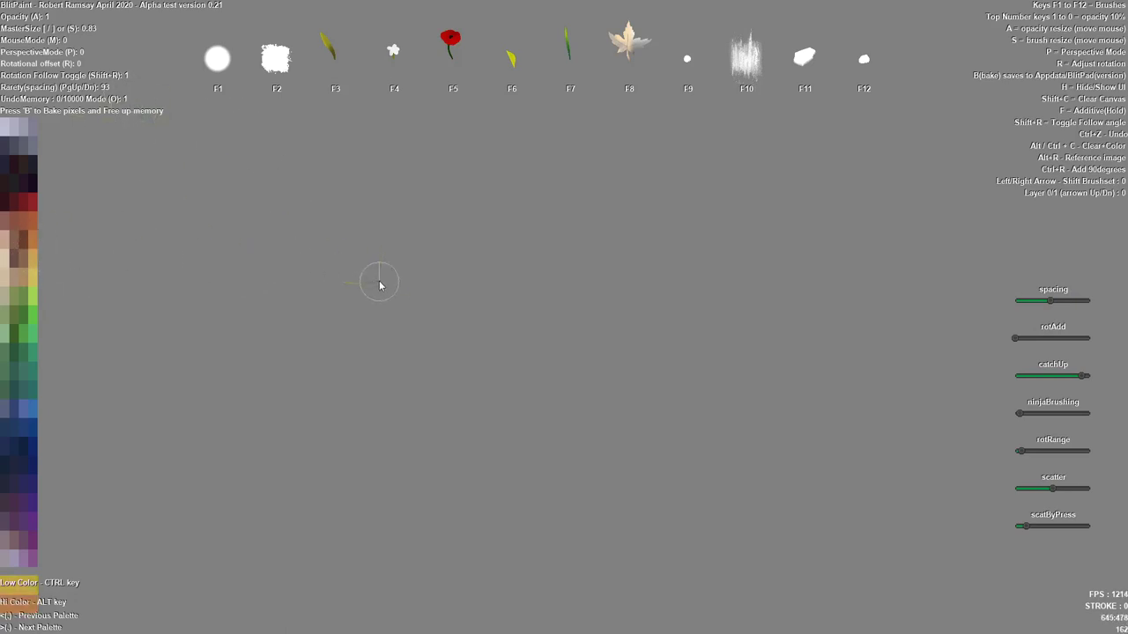
mouse_move(381, 286)
left_mouse_down()
mouse_move(479, 261)
mouse_move(560, 308)
left_mouse_up()
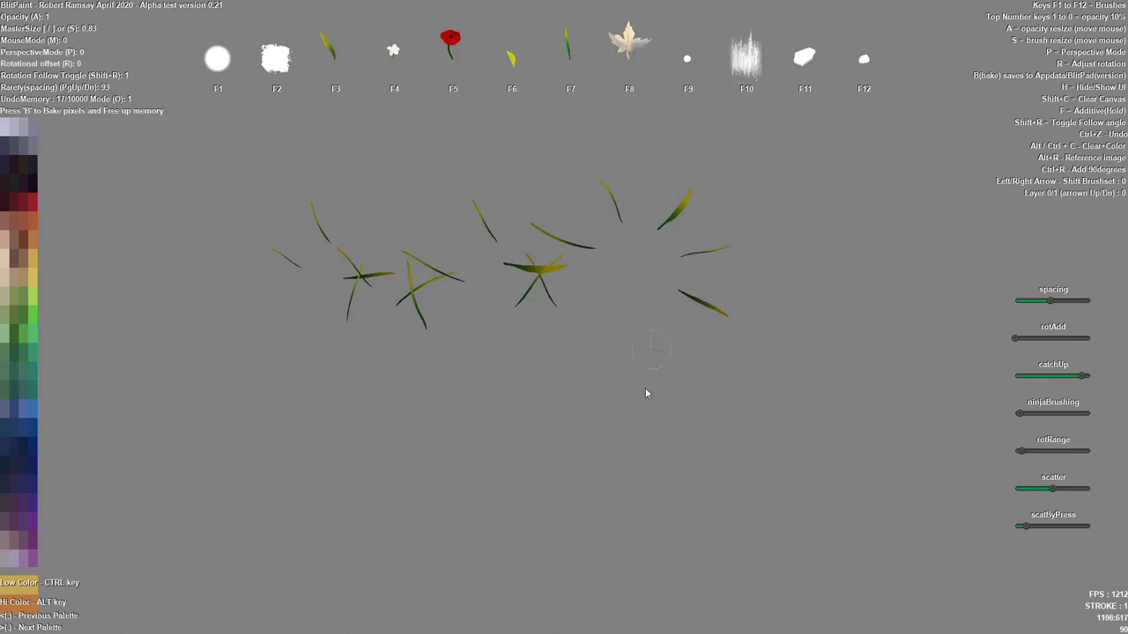
mouse_move(645, 394)
left_mouse_down()
mouse_move(512, 447)
mouse_move(378, 340)
left_mouse_up()
key("shift+c")
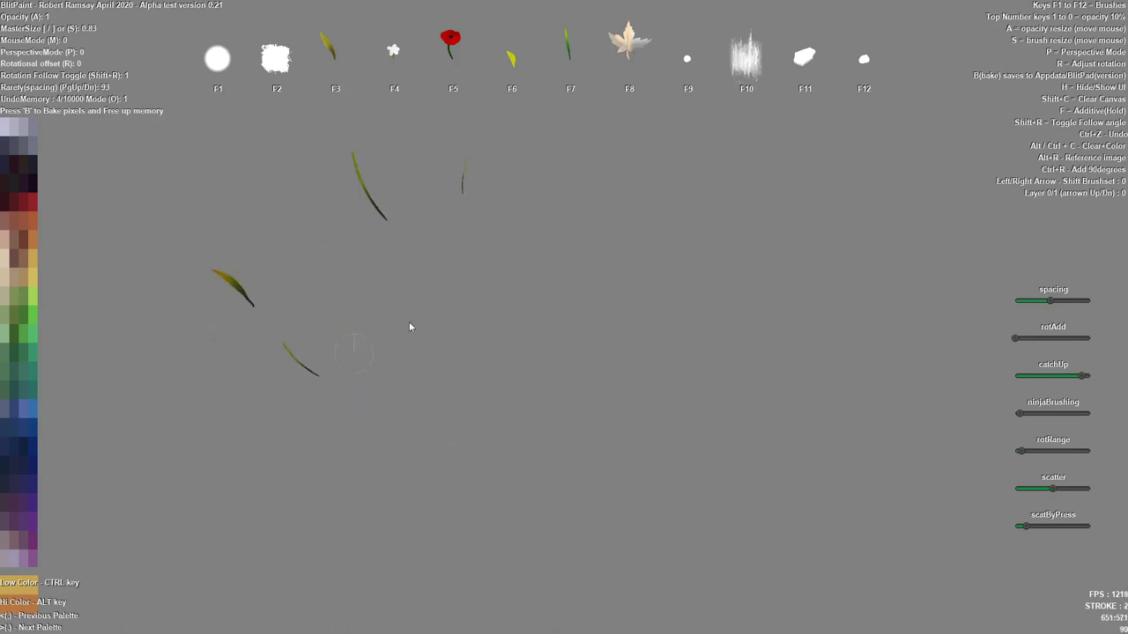
- Undo the remaining grass blade strokes
key("ctrl+z")
key("ctrl+z")
key("ctrl+z")
key("ctrl+z")
key("ctrl+z")
key("ctrl+z")
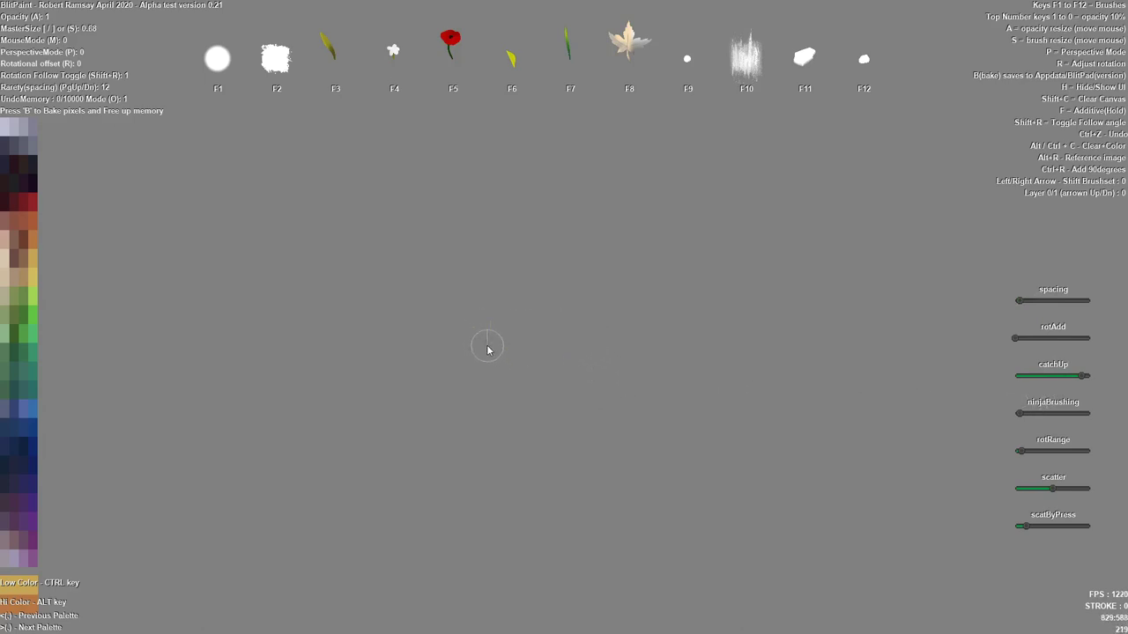
- At rarity 12, resize the brush up to 1.08 and paint a diagonal grass strip, a round tuft, a ring and a dense burst
key("s")
left_click_drag(292, 409, 466, 290)
mouse_move(687, 255)
left_mouse_down()
mouse_move(692, 307)
mouse_move(786, 348)
mouse_move(763, 239)
mouse_move(723, 304)
mouse_move(727, 335)
left_mouse_up()
mouse_move(611, 511)
left_mouse_down()
mouse_move(647, 471)
mouse_move(576, 466)
mouse_move(556, 504)
mouse_move(636, 552)
mouse_move(642, 493)
mouse_move(585, 451)
mouse_move(621, 458)
left_mouse_up()
mouse_move(886, 277)
left_mouse_down()
mouse_move(889, 485)
mouse_move(893, 269)
mouse_move(881, 481)
mouse_move(881, 278)
mouse_move(881, 445)
mouse_move(882, 319)
mouse_move(874, 326)
mouse_move(912, 300)
mouse_move(865, 280)
mouse_move(918, 286)
mouse_move(863, 309)
mouse_move(900, 330)
mouse_move(900, 257)
mouse_move(870, 278)
mouse_move(875, 350)
mouse_move(919, 342)
mouse_move(914, 309)
mouse_move(883, 271)
mouse_move(865, 318)
mouse_move(875, 342)
mouse_move(918, 332)
mouse_move(899, 299)
left_mouse_up()
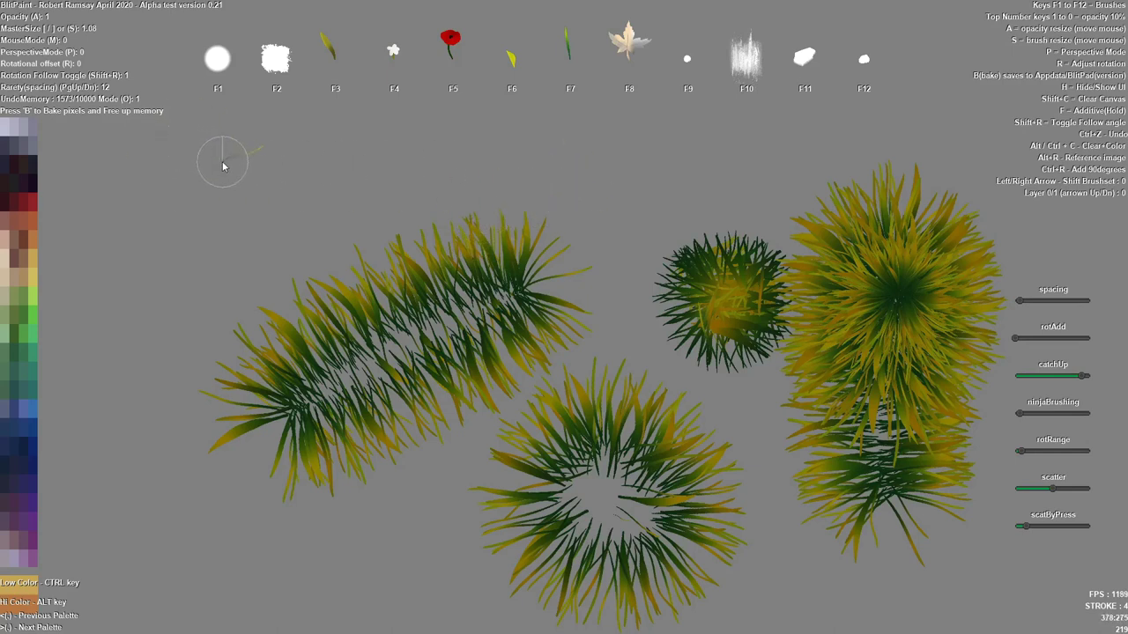
- Undo the four grass strokes one by one, from the dense burst back to the diagonal strip
key("ctrl+z")
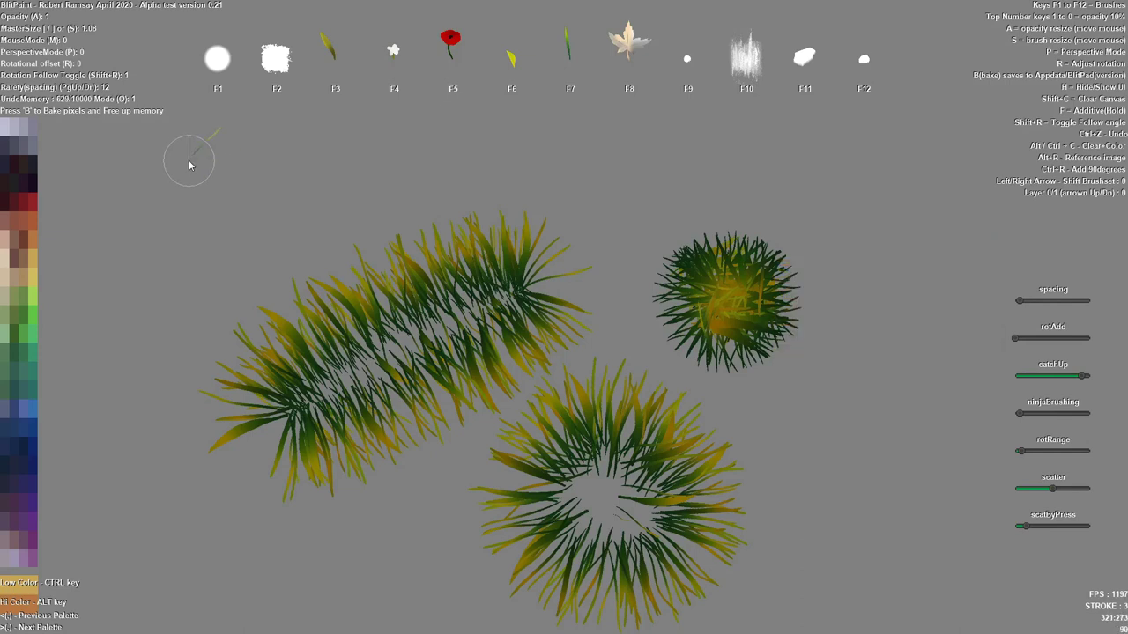
key("ctrl+z")
key("ctrl+z")
key("ctrl+z")
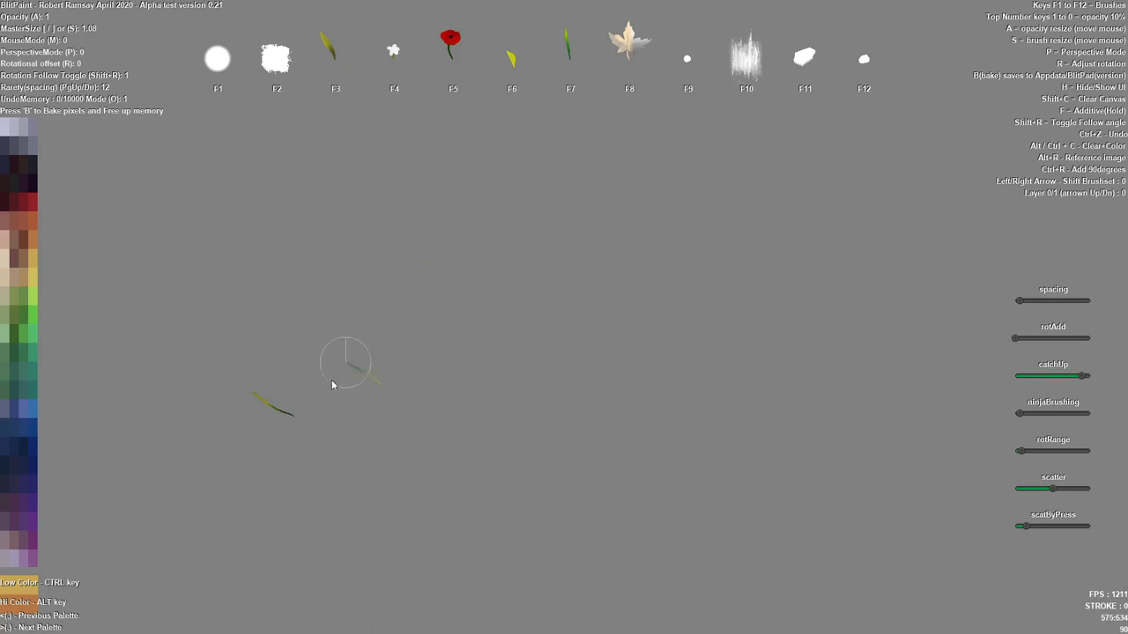
- At rarity 12, paint three round grass tufts rising to the right and a wide grass strip beneath them, and bake the strokes
mouse_move(324, 405)
left_mouse_down()
mouse_move(312, 428)
mouse_move(294, 425)
mouse_move(300, 416)
left_mouse_up()
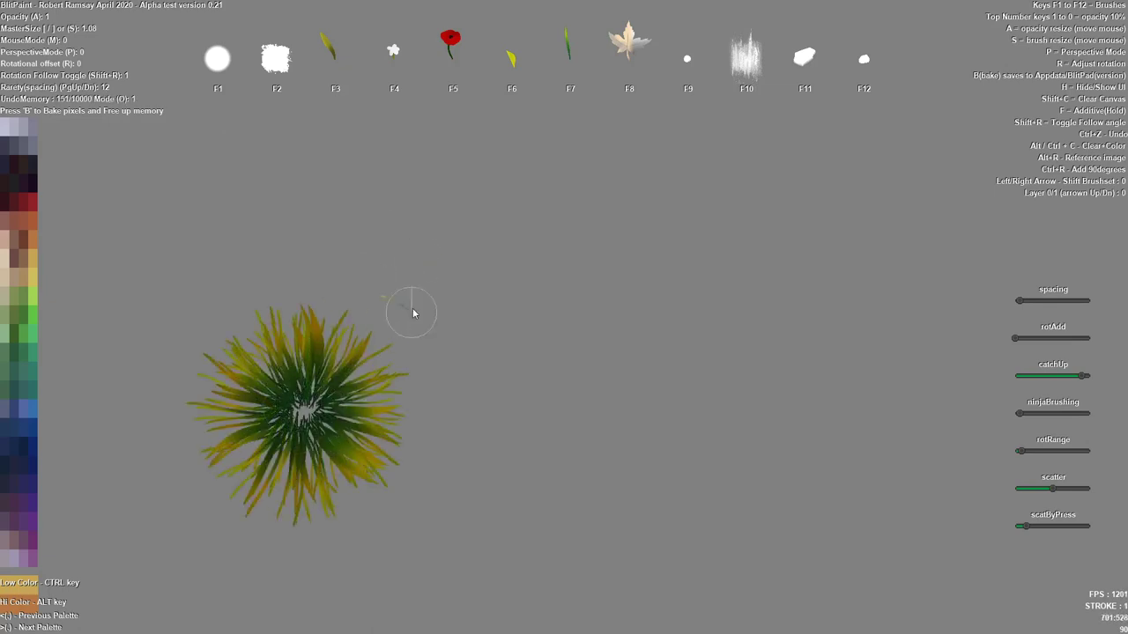
mouse_move(411, 309)
left_mouse_down()
mouse_move(406, 353)
mouse_move(398, 314)
mouse_move(438, 332)
left_mouse_up()
mouse_move(630, 272)
left_mouse_down()
mouse_move(642, 336)
mouse_move(620, 301)
mouse_move(693, 262)
left_mouse_up()
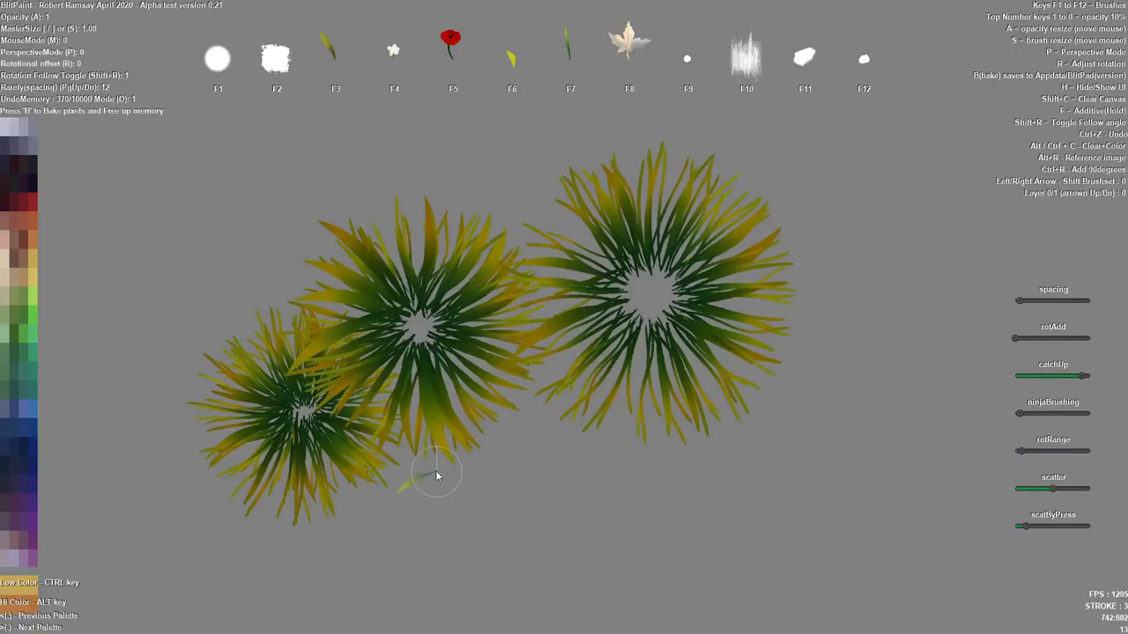
mouse_move(311, 524)
left_mouse_down()
mouse_move(551, 535)
mouse_move(402, 507)
mouse_move(290, 555)
mouse_move(351, 535)
left_mouse_up()
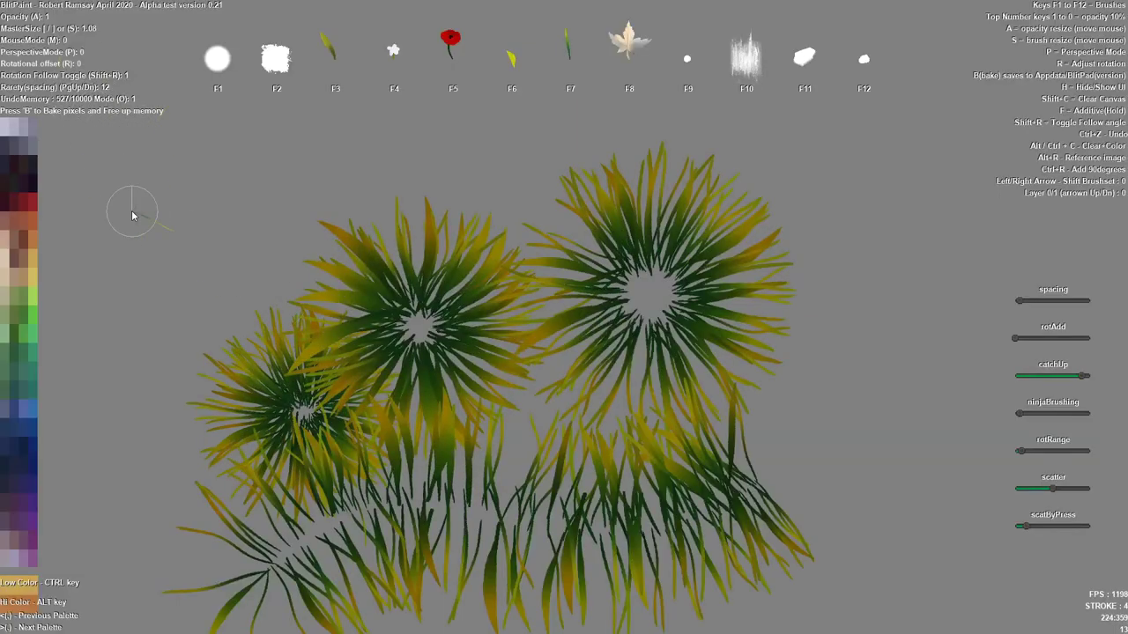
key("b")
- At rarity 0, paint a dense grass strip along the lower edge and cover the tufts with a thick grass mound
mouse_move(270, 560)
left_mouse_down()
mouse_move(304, 549)
mouse_move(366, 512)
mouse_move(420, 533)
mouse_move(451, 511)
mouse_move(530, 512)
mouse_move(697, 542)
left_mouse_up()
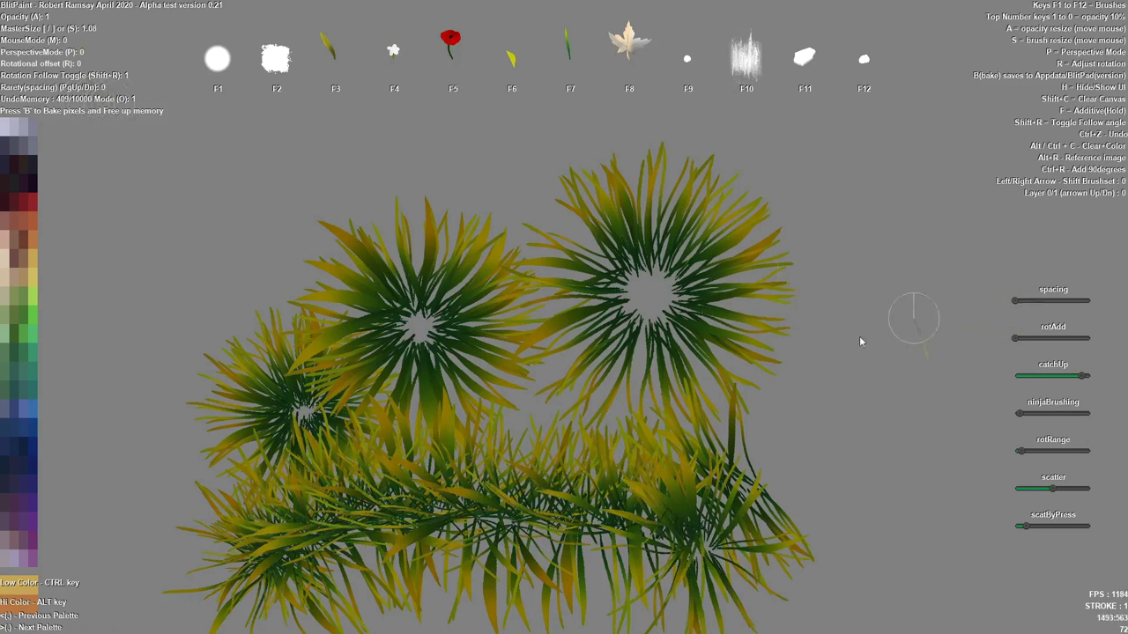
mouse_move(861, 341)
left_mouse_down()
mouse_move(755, 364)
mouse_move(775, 397)
mouse_move(742, 339)
left_mouse_up()
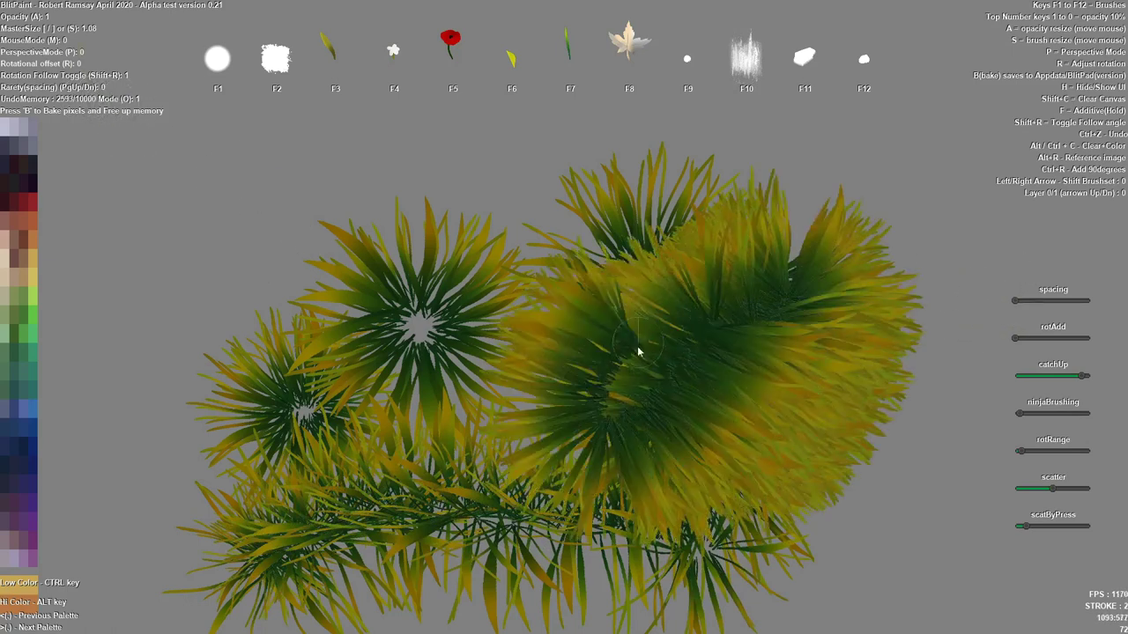
mouse_move(614, 381)
left_mouse_down()
mouse_move(479, 382)
mouse_move(272, 423)
mouse_move(277, 355)
mouse_move(458, 317)
mouse_move(664, 302)
mouse_move(848, 338)
mouse_move(852, 372)
left_mouse_up()
mouse_move(225, 405)
left_mouse_down()
mouse_move(343, 305)
mouse_move(615, 282)
mouse_move(838, 402)
mouse_move(864, 366)
left_mouse_up()
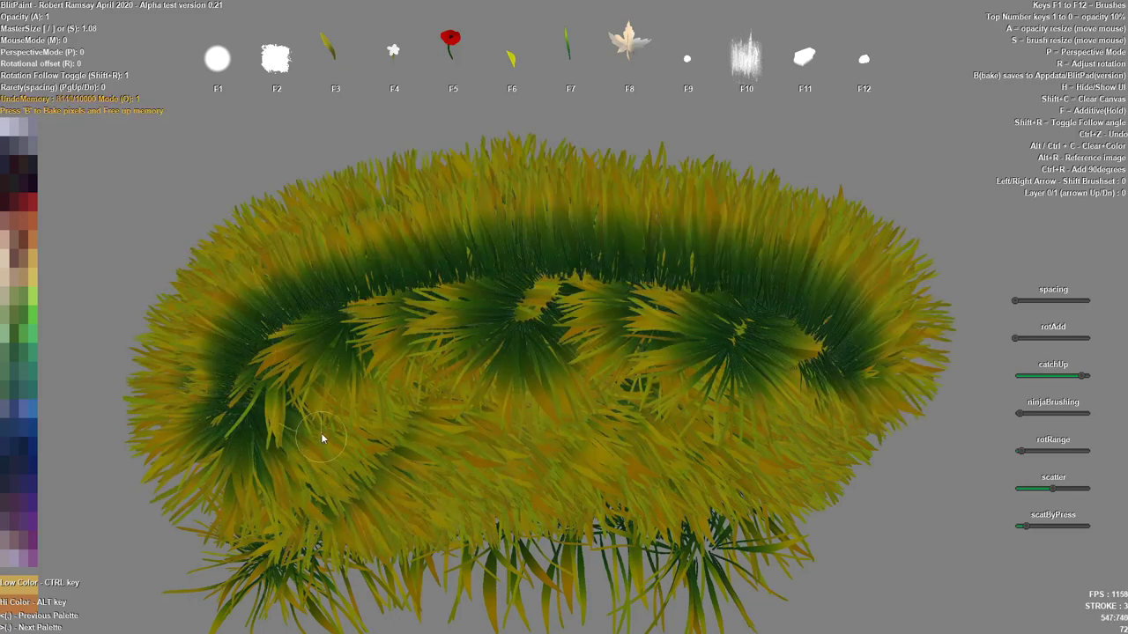
- Layer more dense grass rows over the mound, add a small separate tuft near its upper left, and bake the pixels
left_click_drag(234, 433, 189, 256)
mouse_move(256, 396)
left_mouse_down()
mouse_move(311, 343)
mouse_move(598, 298)
mouse_move(590, 318)
mouse_move(638, 314)
left_mouse_up()
mouse_move(298, 423)
left_mouse_down()
mouse_move(388, 372)
mouse_move(373, 385)
mouse_move(463, 367)
mouse_move(369, 385)
mouse_move(426, 370)
mouse_move(376, 399)
left_mouse_up()
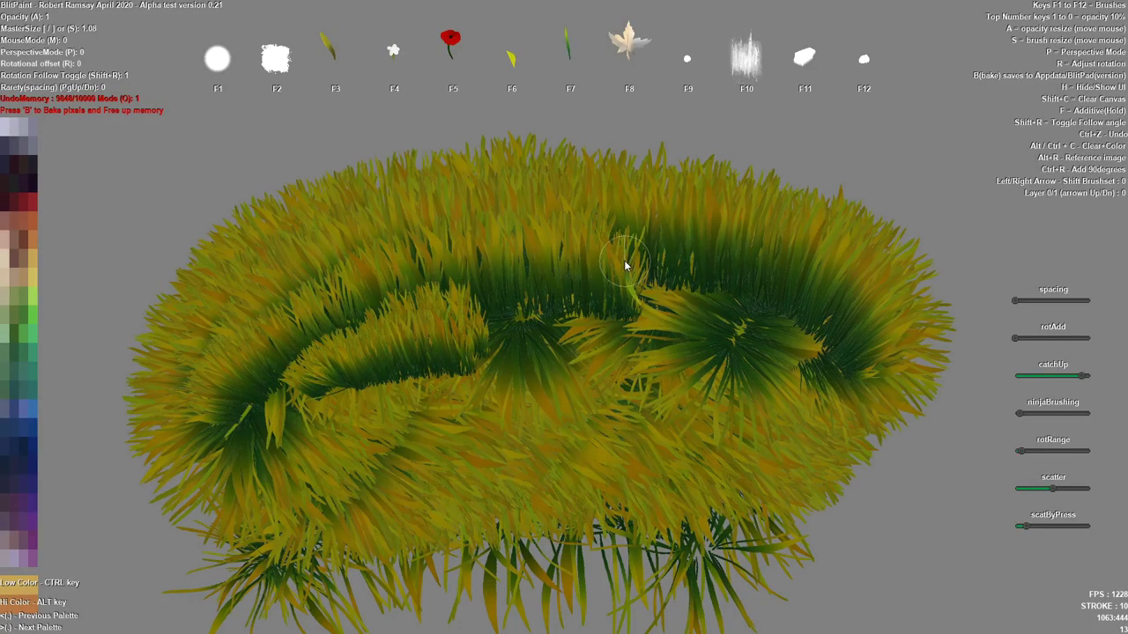
left_click_drag(200, 184, 238, 187)
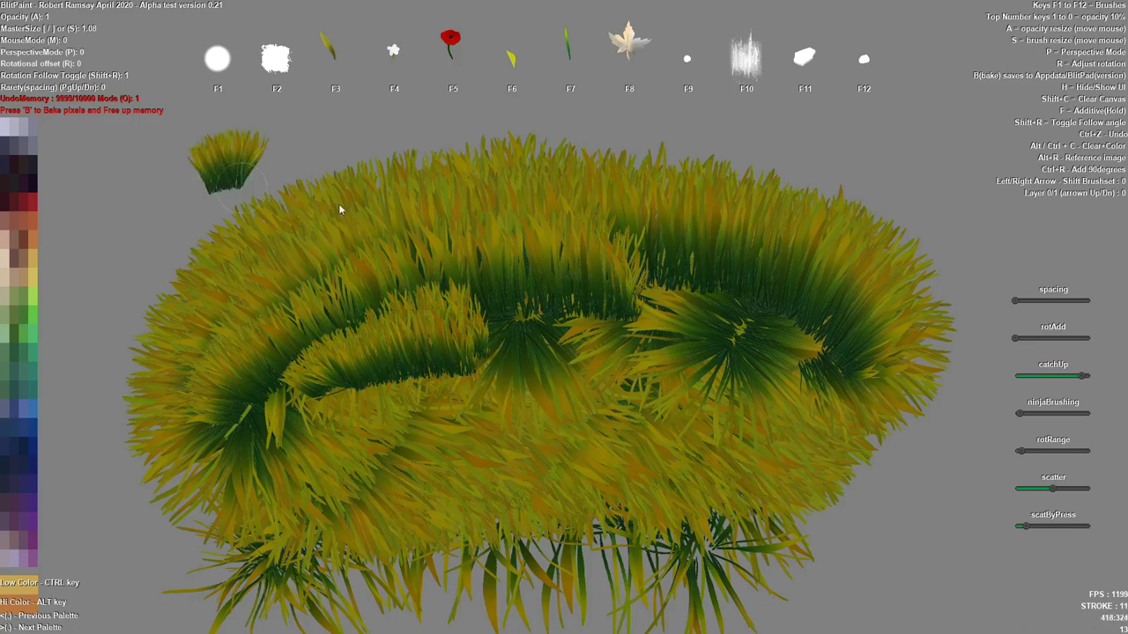
key("b")
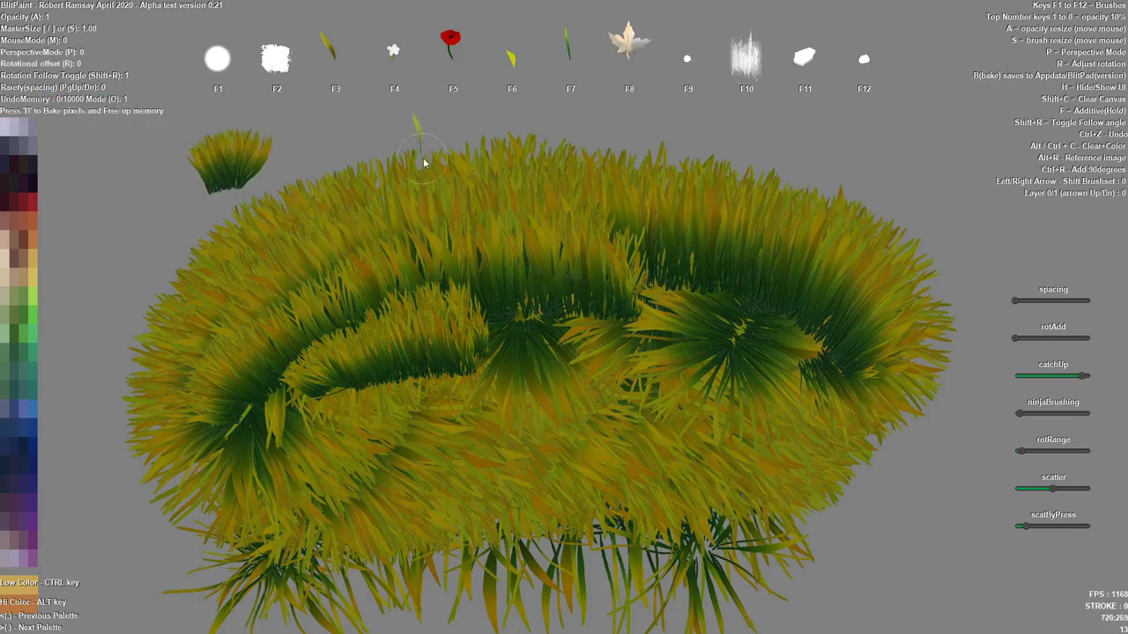
- Paint three grass rows over the upper right of the mound and undo them
left_click_drag(553, 197, 765, 250)
mouse_move(617, 258)
left_mouse_down()
mouse_move(698, 248)
mouse_move(813, 267)
left_mouse_up()
left_click_drag(608, 310, 798, 272)
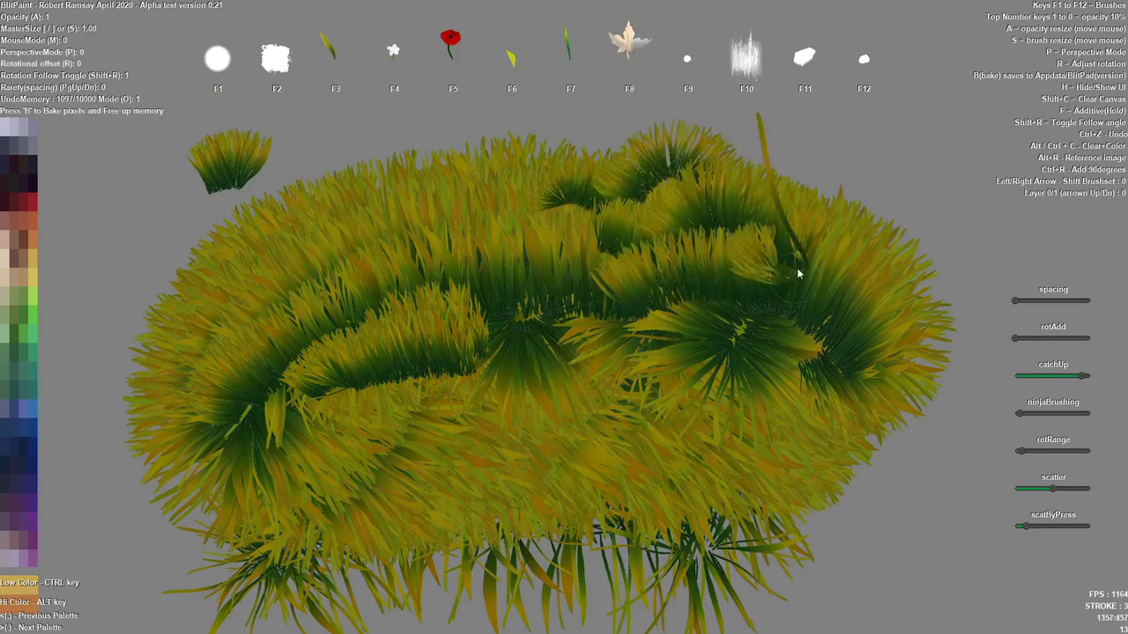
key("ctrl+z")
key("ctrl+z")
key("ctrl+z")
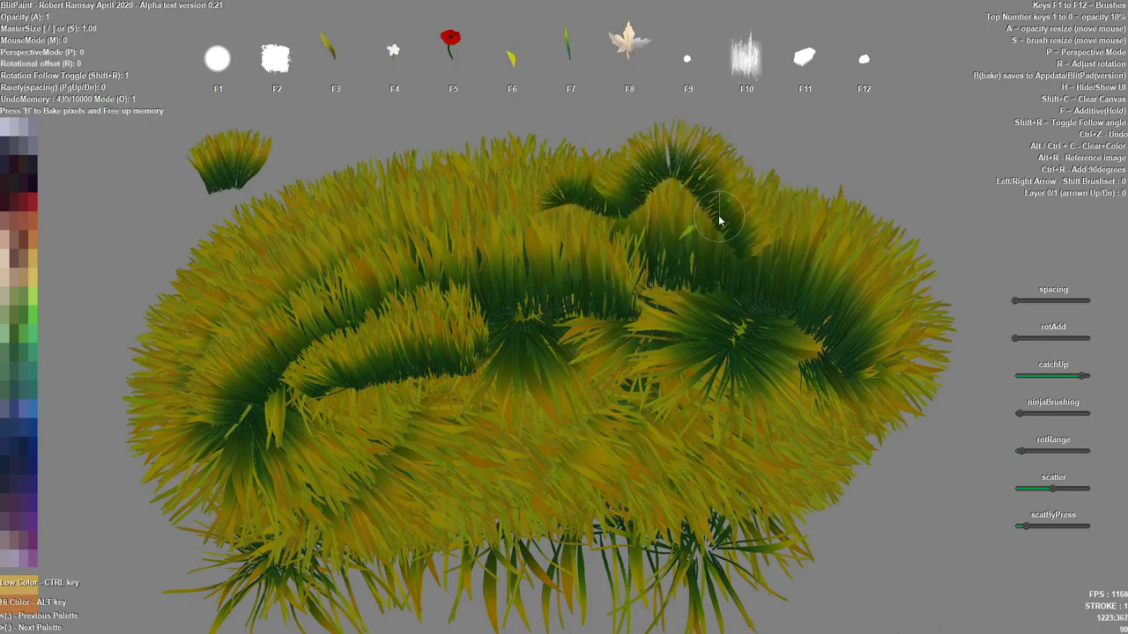
- Paint curved grass rows over the upper right of the mound and hide the interface text
mouse_move(721, 215)
left_mouse_down()
mouse_move(605, 188)
mouse_move(693, 198)
mouse_move(651, 219)
mouse_move(744, 213)
mouse_move(698, 249)
mouse_move(766, 261)
mouse_move(783, 316)
mouse_move(816, 210)
left_mouse_up()
key("h")
key("h")
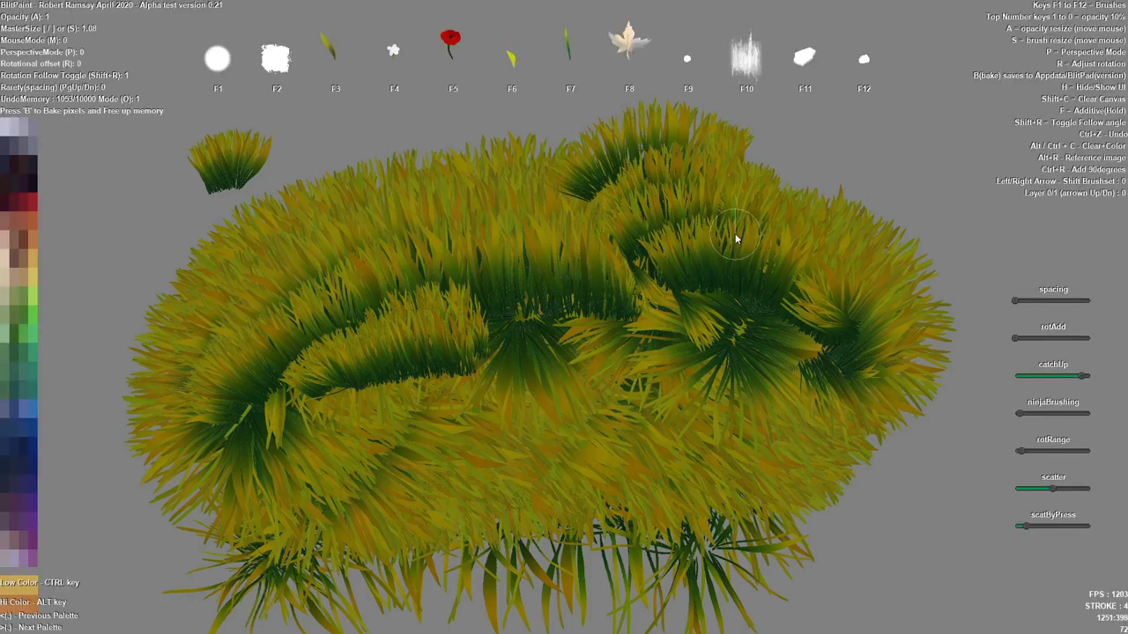
key("h")
key("h")
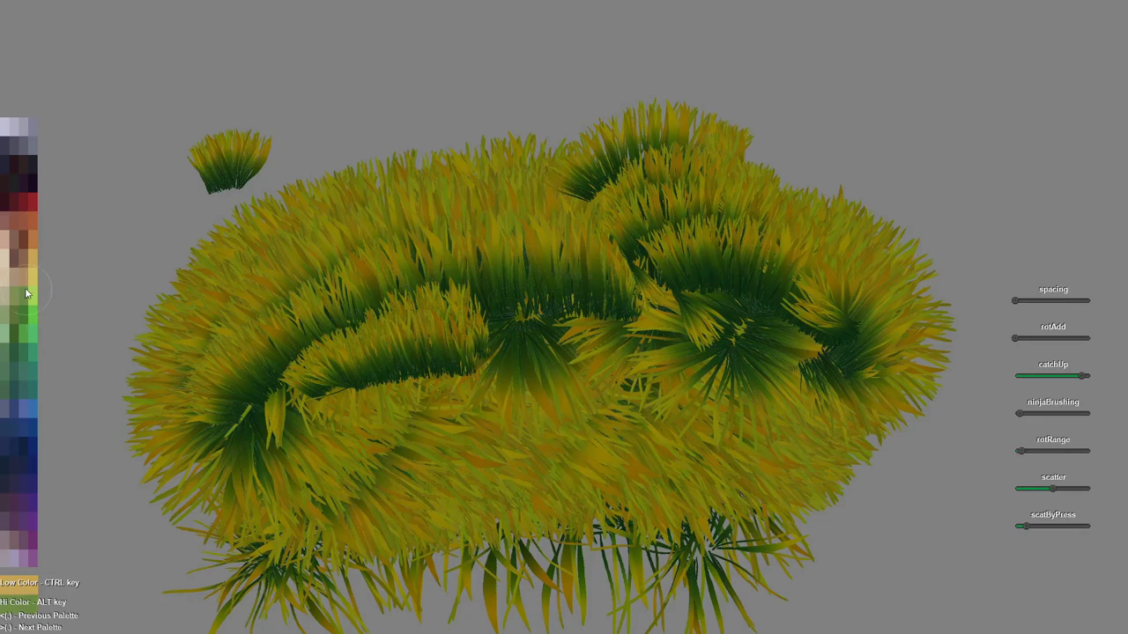
- Pick a blue Low Color and a dark blue Hi Color, scatter sparse blades at rarity 98 beside the mound, and show the interface text
key("alt")
key("ctrl")
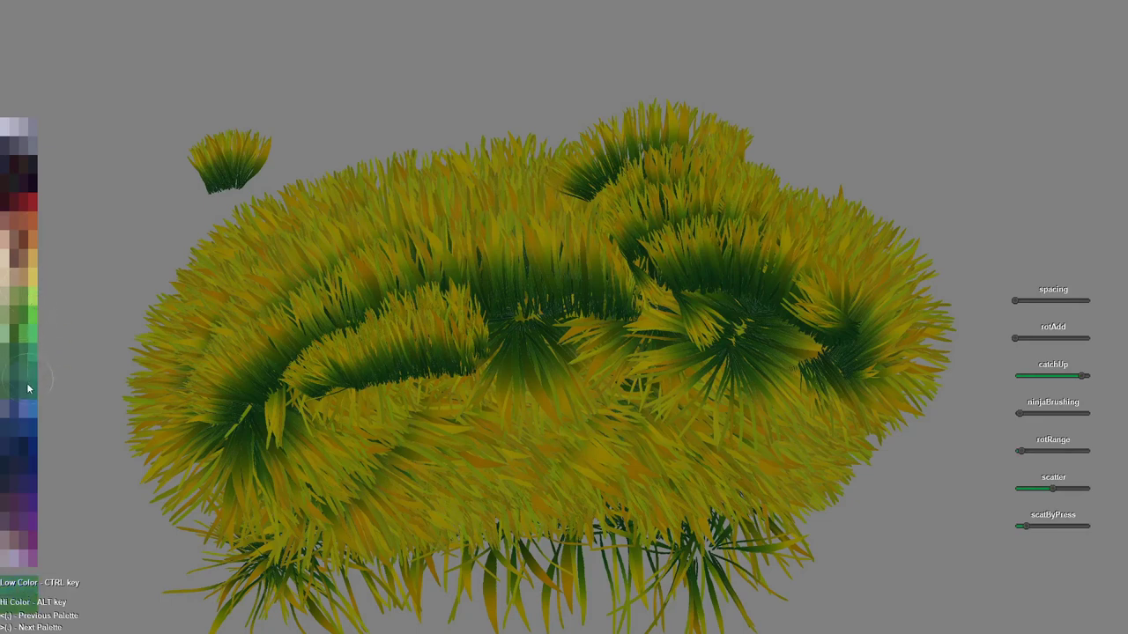
key("alt")
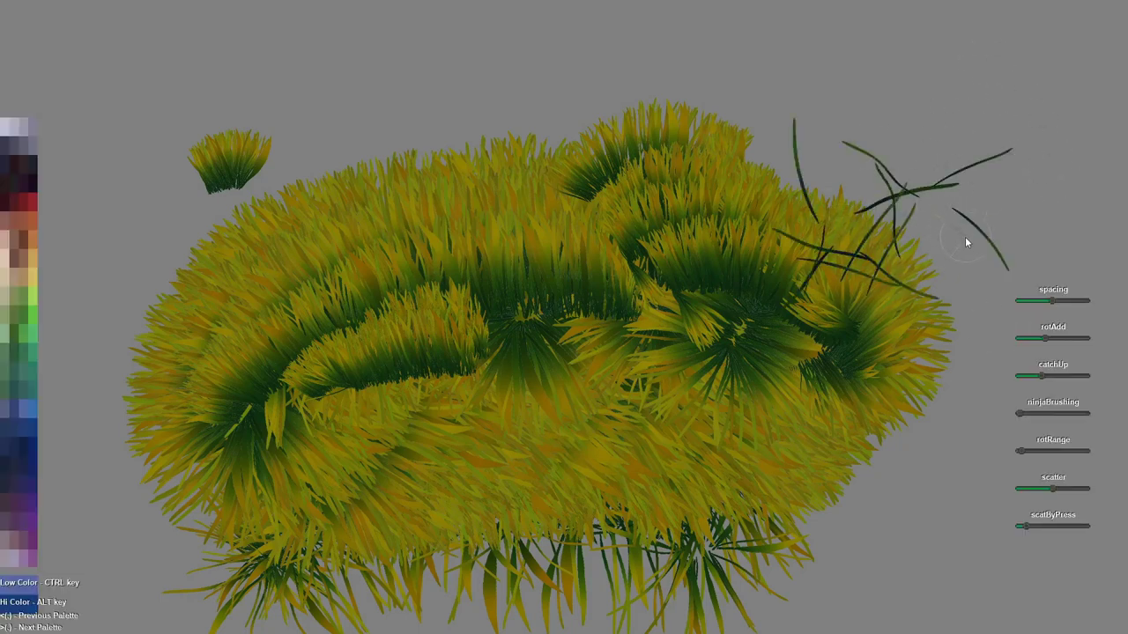
key("h")
key("h")
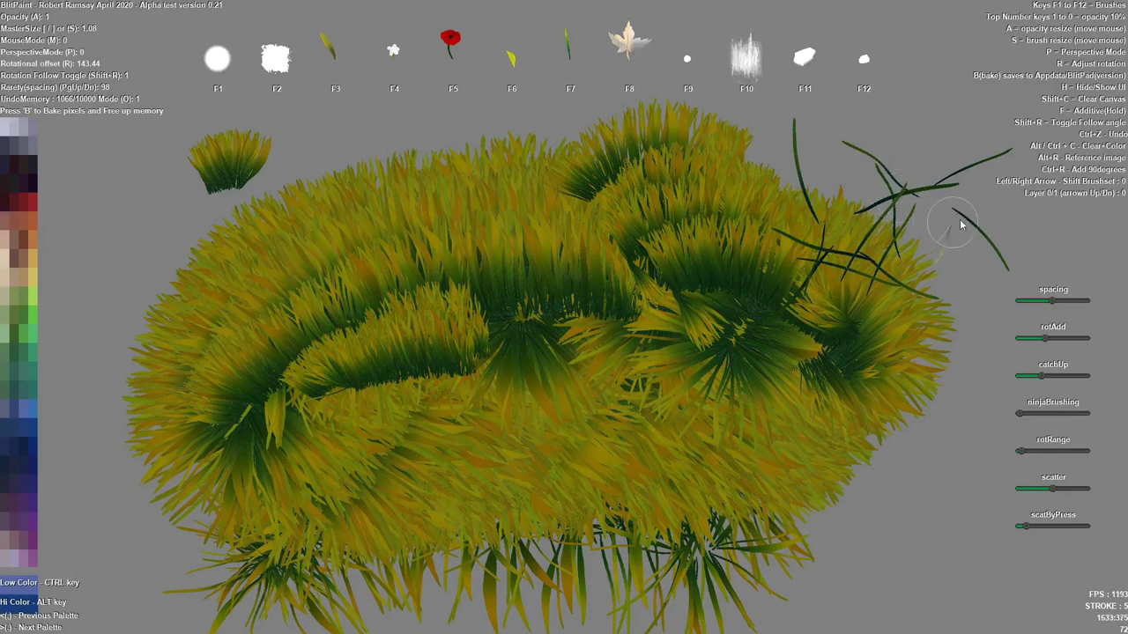
- Show the reference plane and load the mountain lake landscape painting from the desktop as its PNG image
key("alt+r")
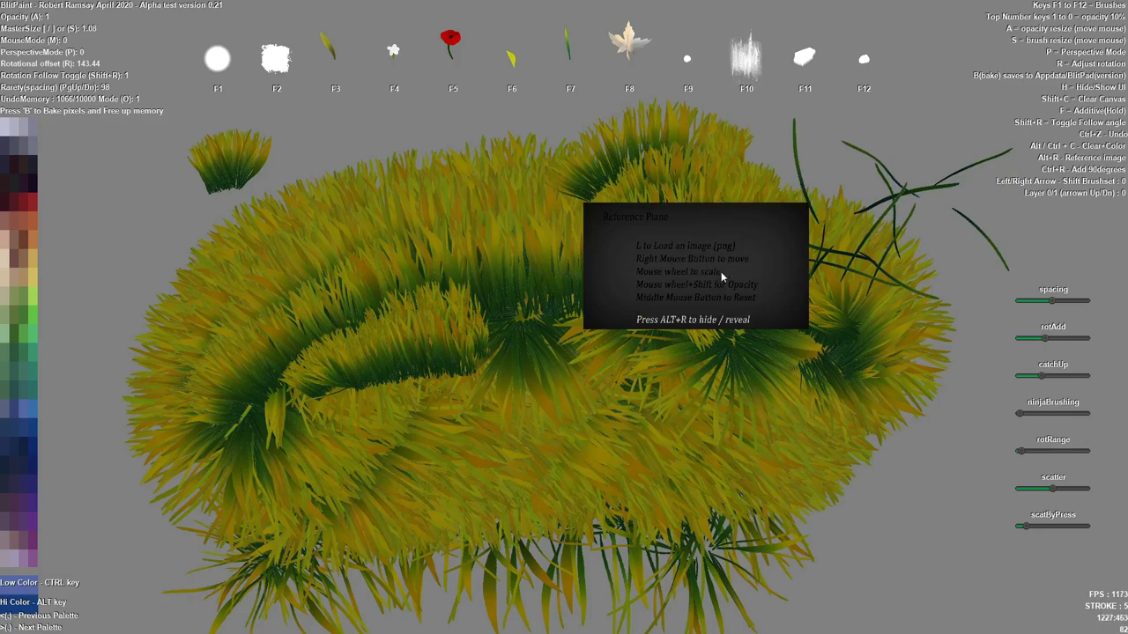
key("alt+Tab")
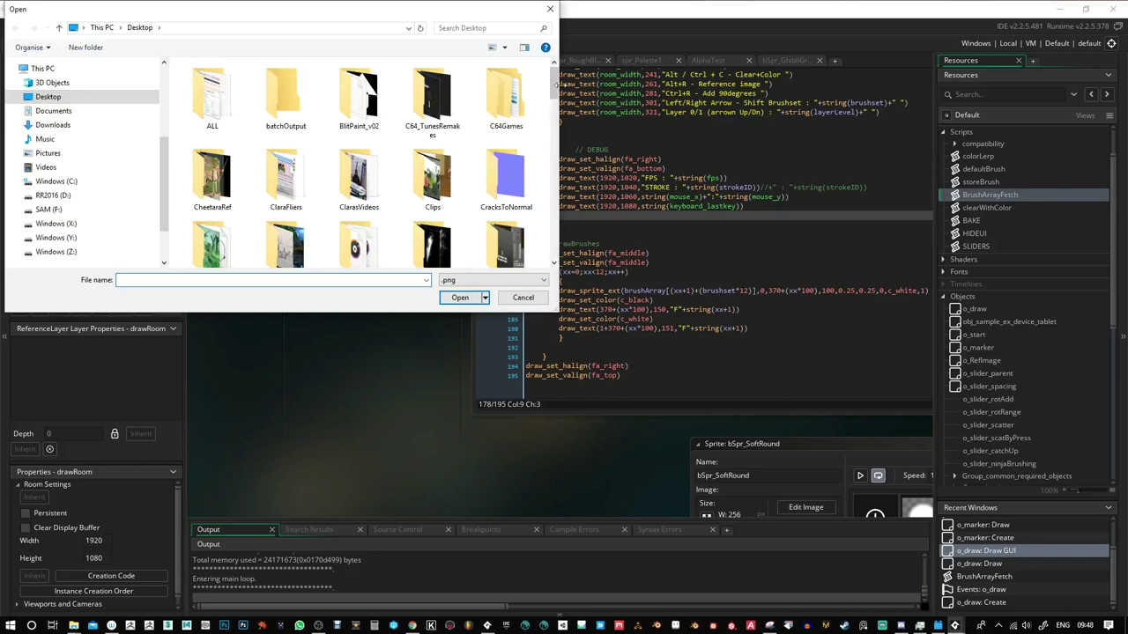
left_click_drag(554, 94, 559, 210)
left_click(282, 145)
left_click(282, 145)
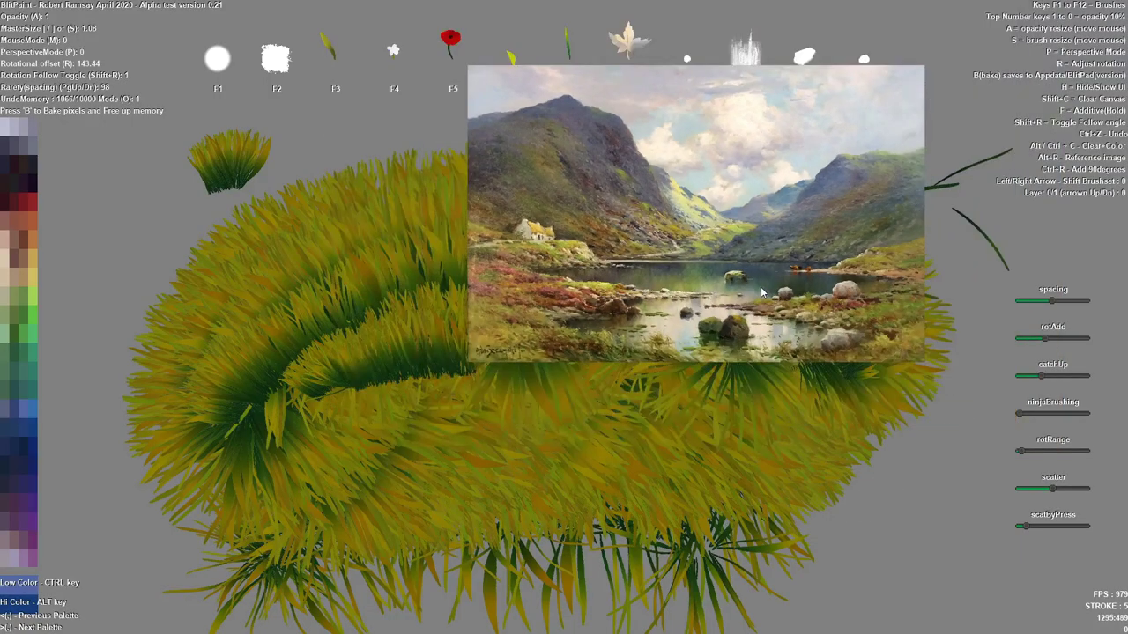
- Scale down and reposition the reference painting, and lower and raise its opacity
scroll(718, 262, "down", 2)
mouse_move(718, 263)
left_mouse_down()
mouse_move(599, 224)
mouse_move(569, 185)
left_mouse_up()
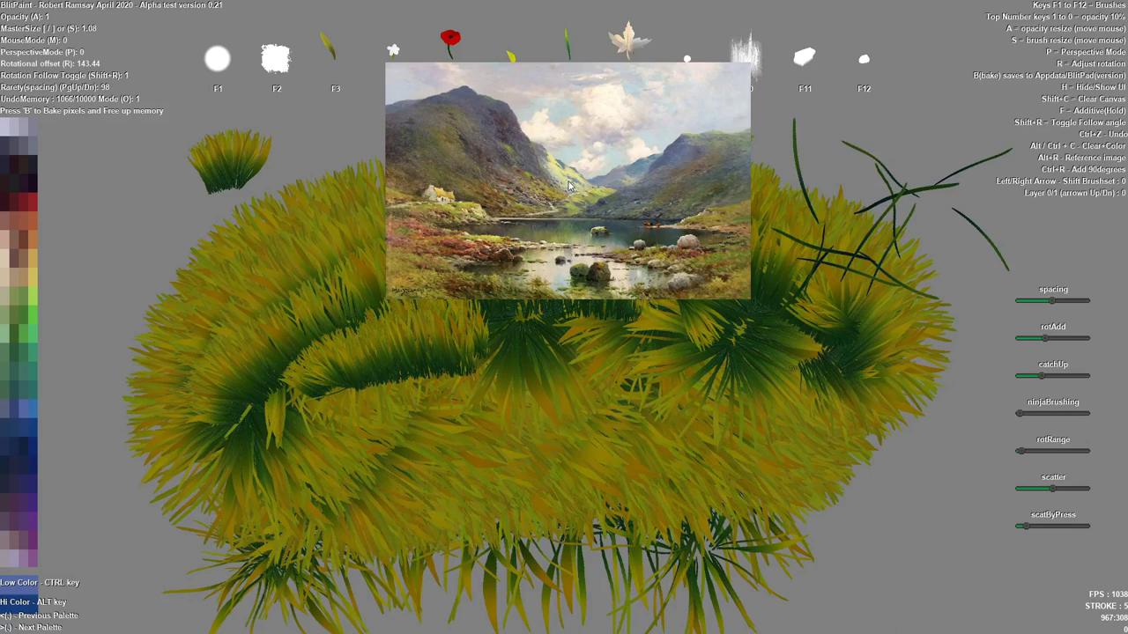
scroll(568, 185, "up", 2)
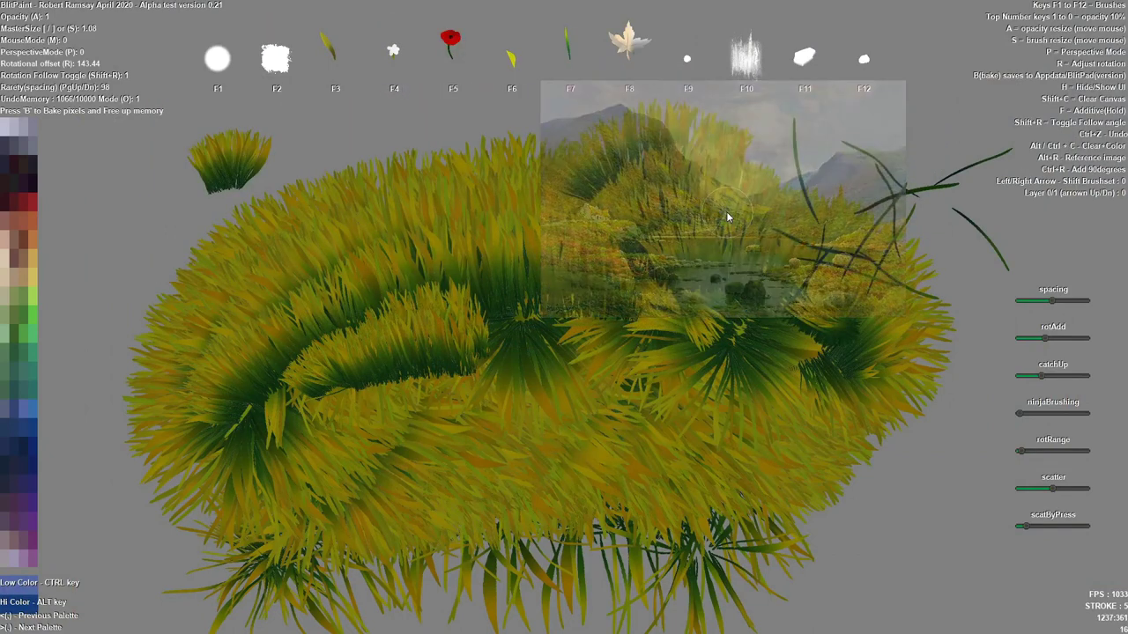
scroll(729, 213, "up", 7)
scroll(730, 217, "down", 1)
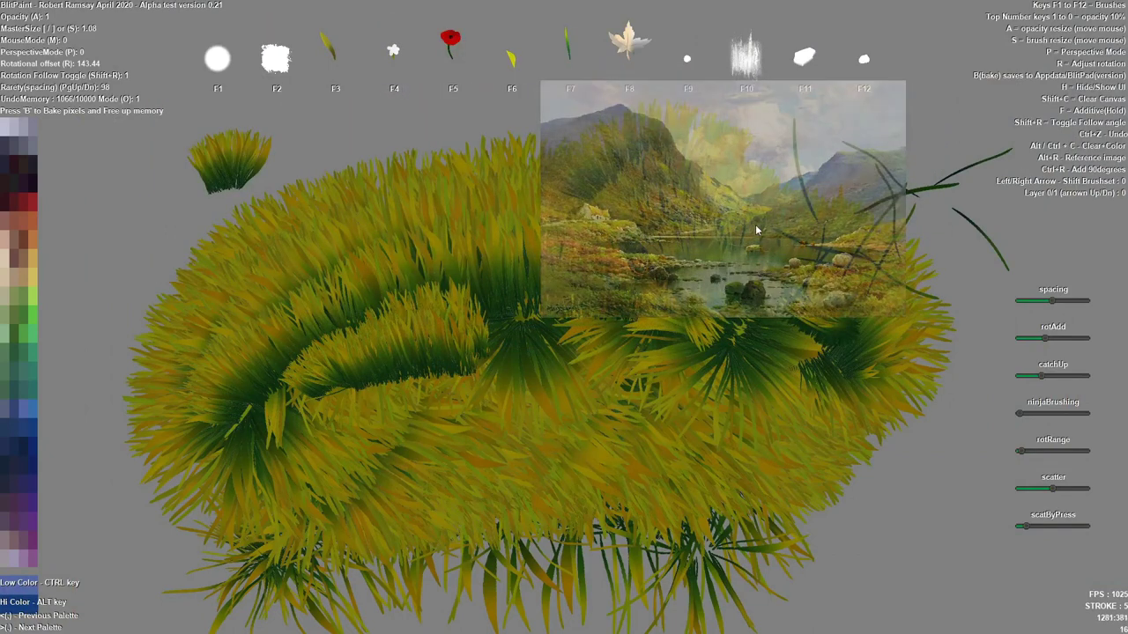
- Move the reference painting over the middle of the grass mound and hide the reference plane
mouse_move(730, 213)
left_mouse_down()
mouse_move(627, 264)
mouse_move(623, 290)
left_mouse_up()
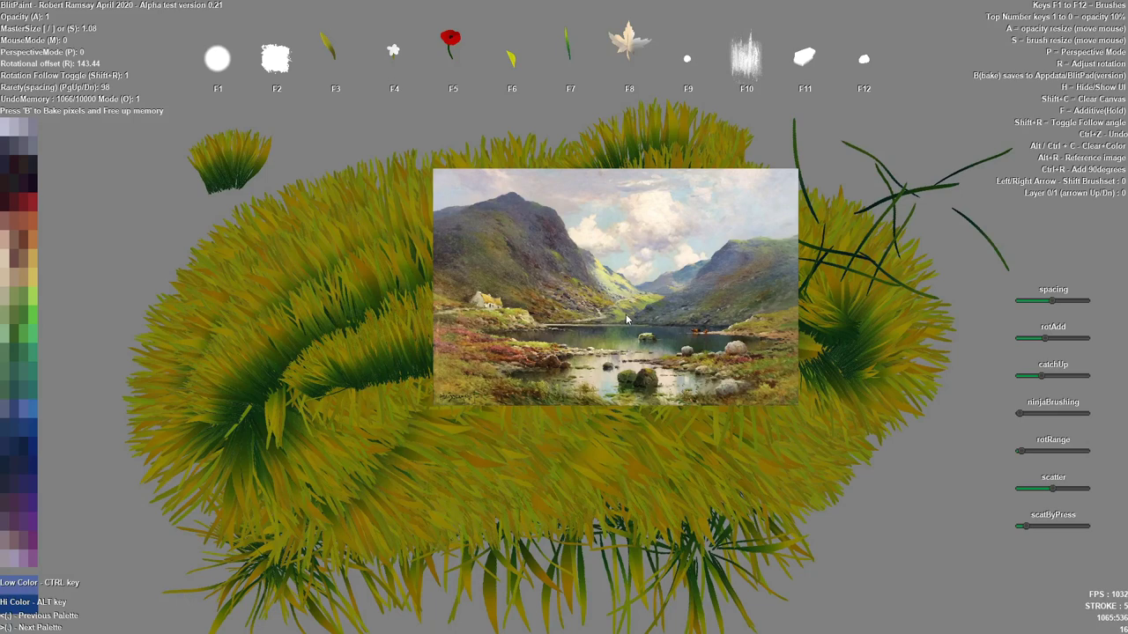
left_click_drag(627, 319, 667, 349)
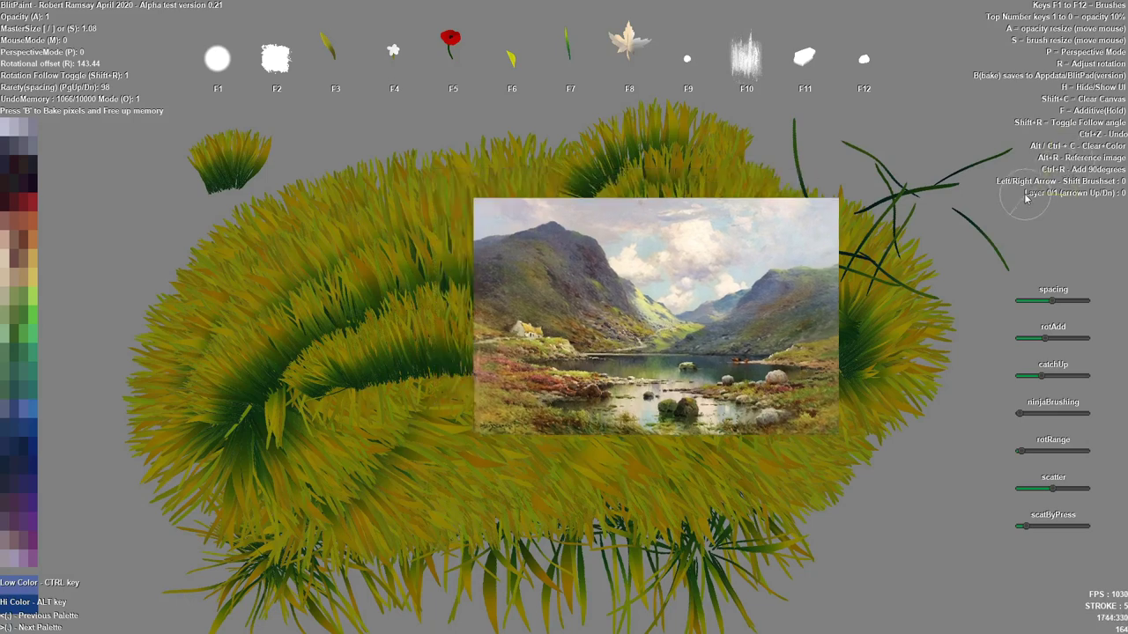
key("alt+r")
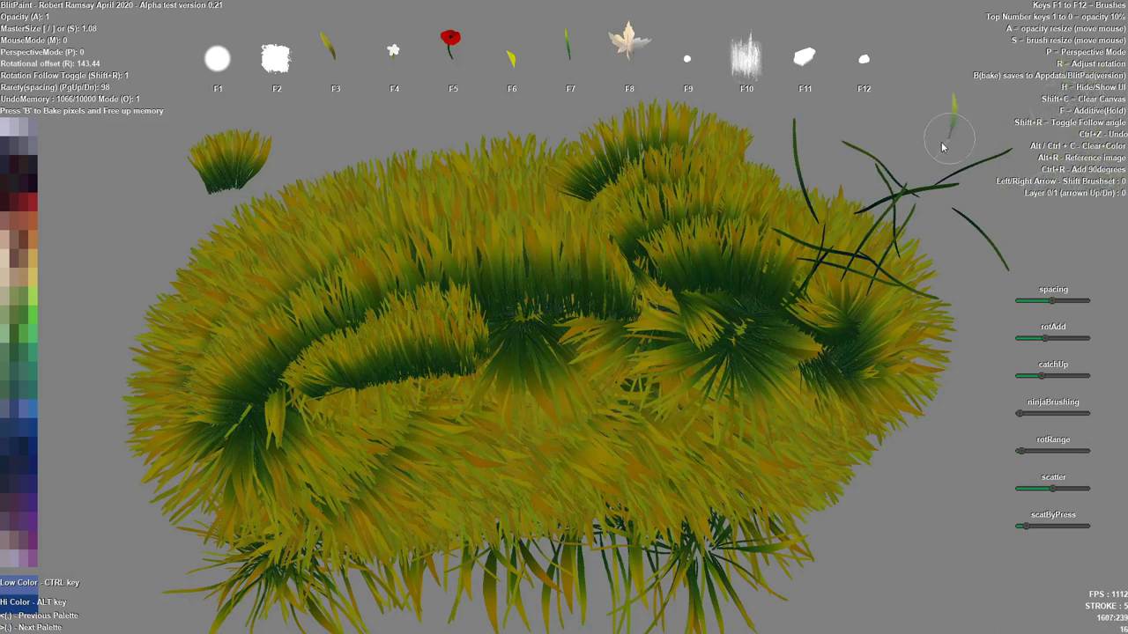
- Clear the canvas to the blue Low Color and refill it with the dark blue Hi Color
key("shift+c")
key("ctrl+c")
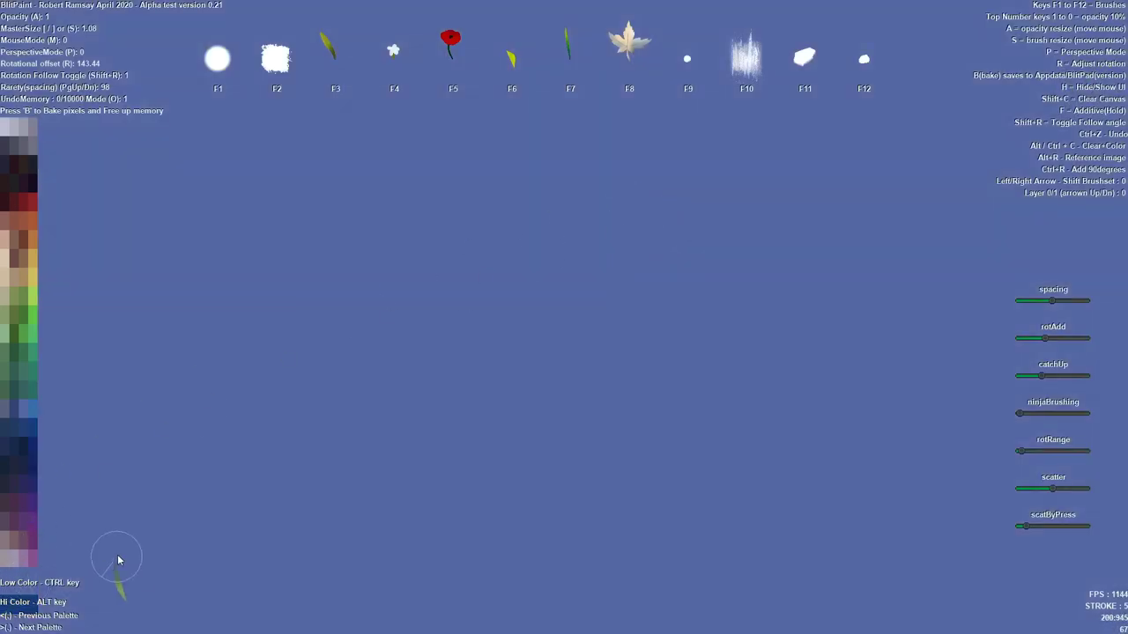
key("ctrl+c")
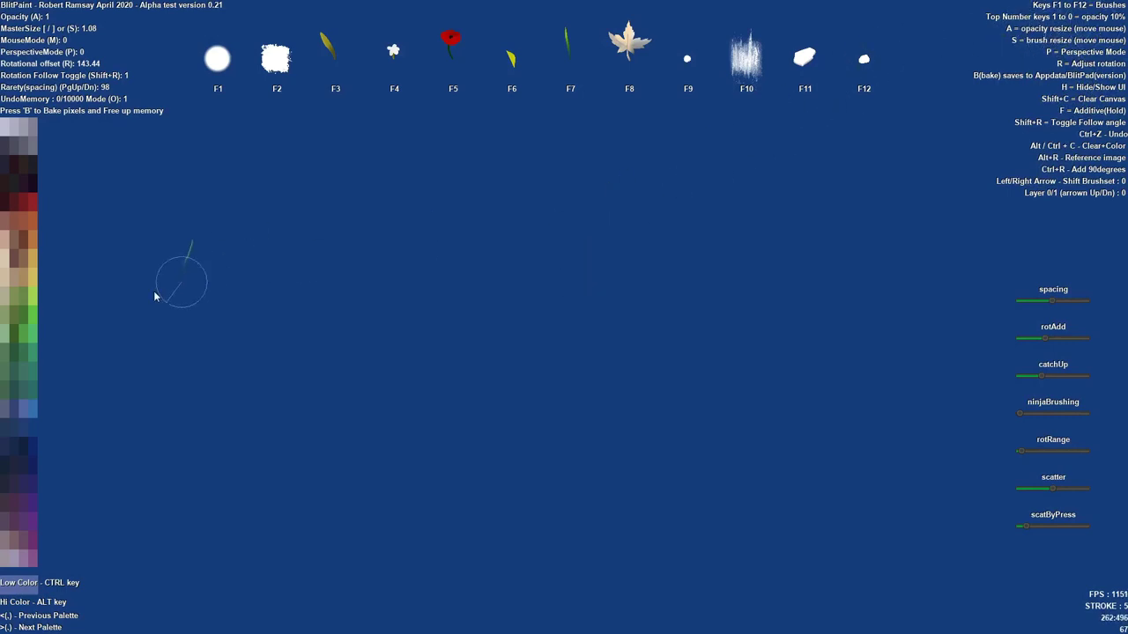
- Paint a few sparse grass blades on the blue canvas, reduce the spacing to rarity 7 and shrink the brush to 0.68
mouse_move(123, 304)
left_mouse_down()
mouse_move(148, 256)
mouse_move(180, 394)
left_mouse_up()
left_click_drag(166, 234, 195, 254)
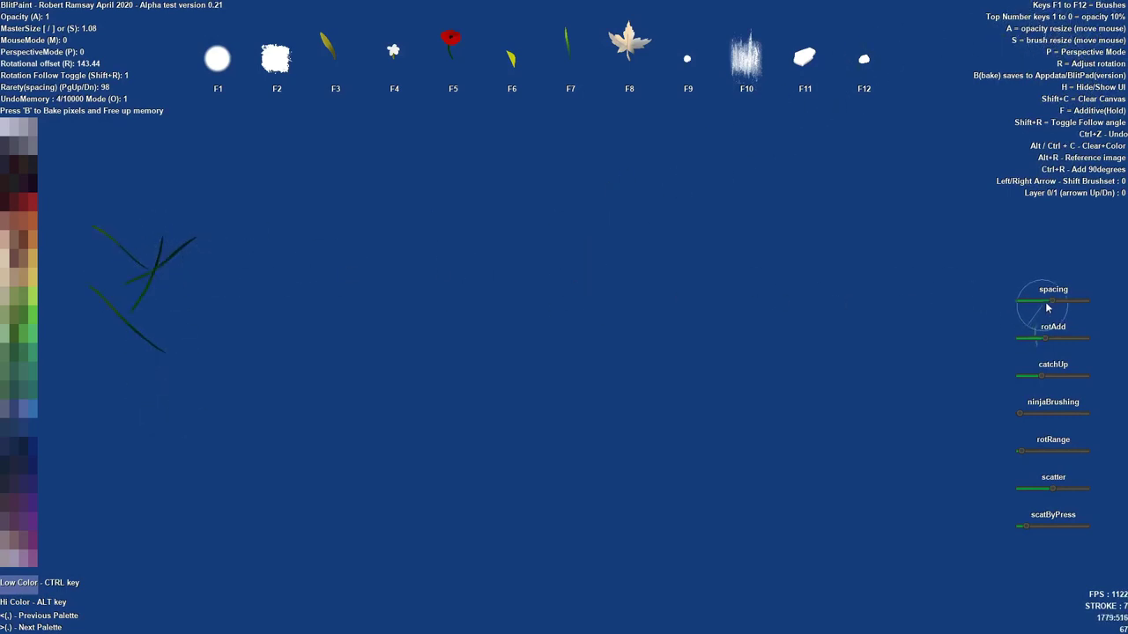
left_click_drag(1051, 303, 1020, 304)
key("bracketleft")
key("bracketleft")
key("bracketleft")
key("bracketleft")
- Paint the word BAKE in dark green grass strokes across the canvas and thicken its letters with extra strokes
mouse_move(173, 245)
left_mouse_down()
mouse_move(182, 385)
mouse_move(217, 195)
mouse_move(198, 279)
mouse_move(240, 408)
mouse_move(288, 402)
mouse_move(348, 203)
mouse_move(386, 402)
mouse_move(360, 307)
mouse_move(447, 203)
mouse_move(459, 402)
mouse_move(480, 278)
mouse_move(564, 380)
left_mouse_up()
left_click_drag(604, 226, 696, 398)
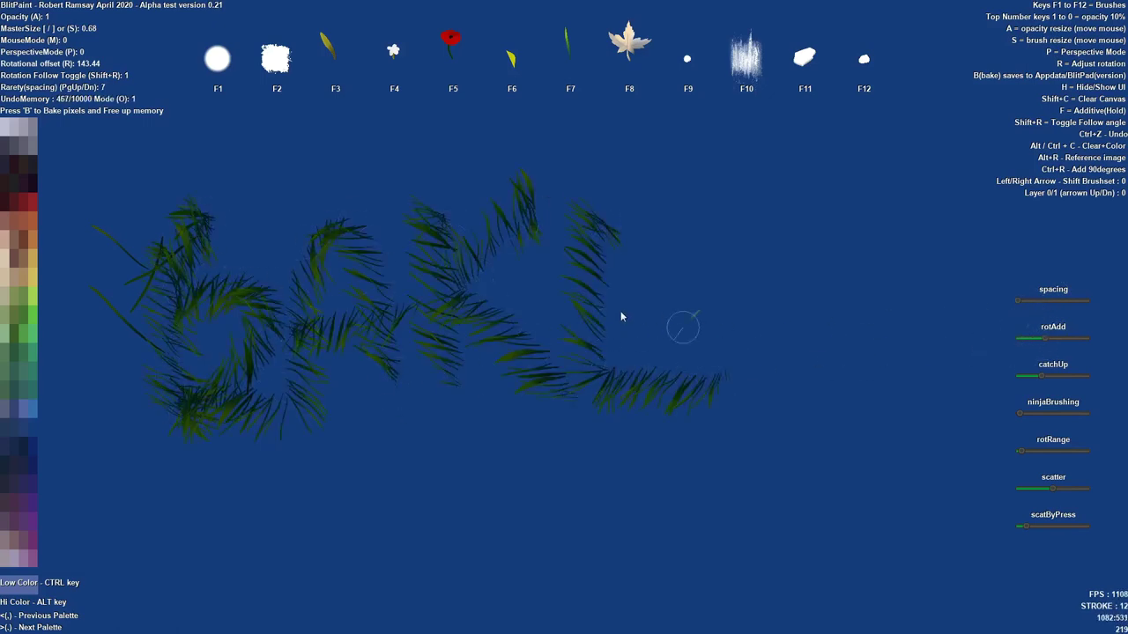
left_click_drag(621, 311, 705, 292)
mouse_move(590, 229)
left_mouse_down()
mouse_move(748, 245)
mouse_move(591, 230)
mouse_move(595, 406)
mouse_move(747, 398)
left_mouse_up()
left_click_drag(595, 314, 696, 310)
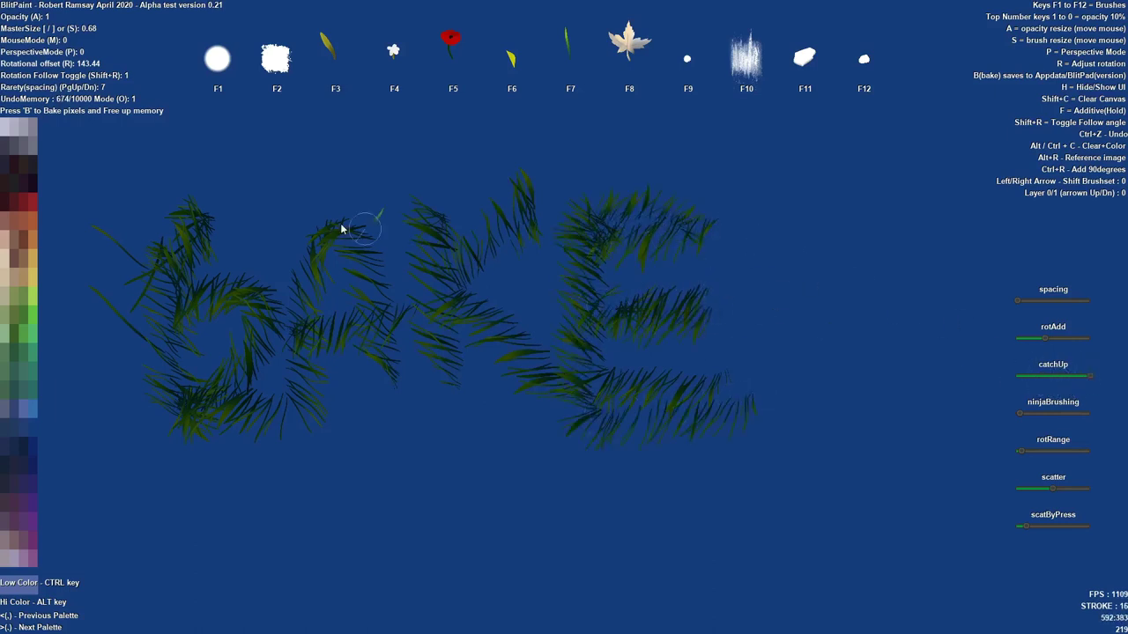
mouse_move(342, 229)
left_mouse_down()
mouse_move(186, 277)
mouse_move(194, 297)
mouse_move(323, 307)
mouse_move(374, 209)
mouse_move(382, 320)
mouse_move(555, 297)
mouse_move(138, 258)
left_mouse_up()
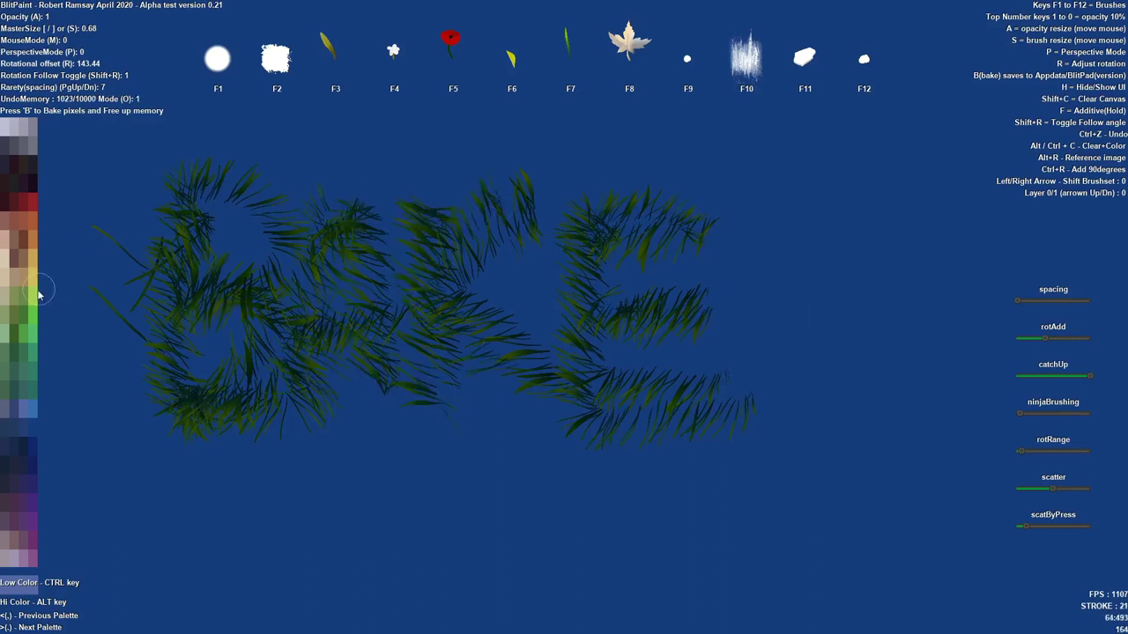
- Pick a golden yellow Low Color and a lime green Hi Color, paint bright grass over the BAKE letters, and bake the pixels
key("alt")
key("ctrl")
mouse_move(182, 190)
left_mouse_down()
mouse_move(201, 401)
mouse_move(293, 327)
mouse_move(171, 293)
mouse_move(267, 201)
mouse_move(239, 220)
mouse_move(320, 257)
mouse_move(399, 369)
mouse_move(331, 308)
mouse_move(429, 206)
mouse_move(438, 383)
mouse_move(471, 248)
mouse_move(500, 339)
mouse_move(569, 297)
mouse_move(602, 209)
mouse_move(606, 395)
mouse_move(723, 357)
mouse_move(604, 310)
mouse_move(689, 268)
mouse_move(650, 209)
mouse_move(773, 213)
left_mouse_up()
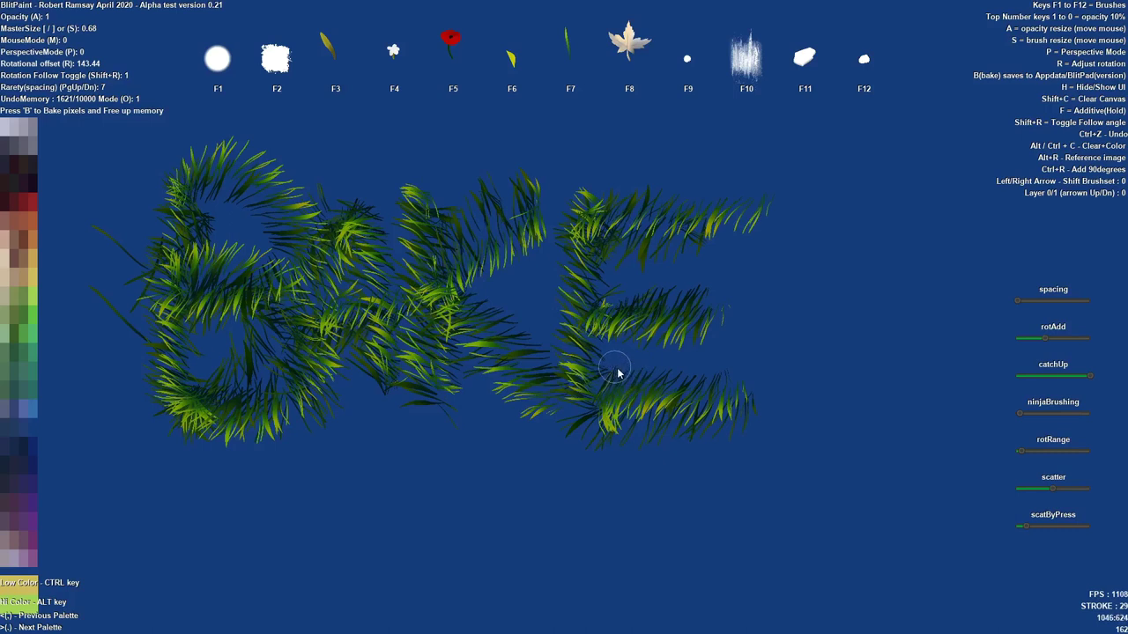
key("b")
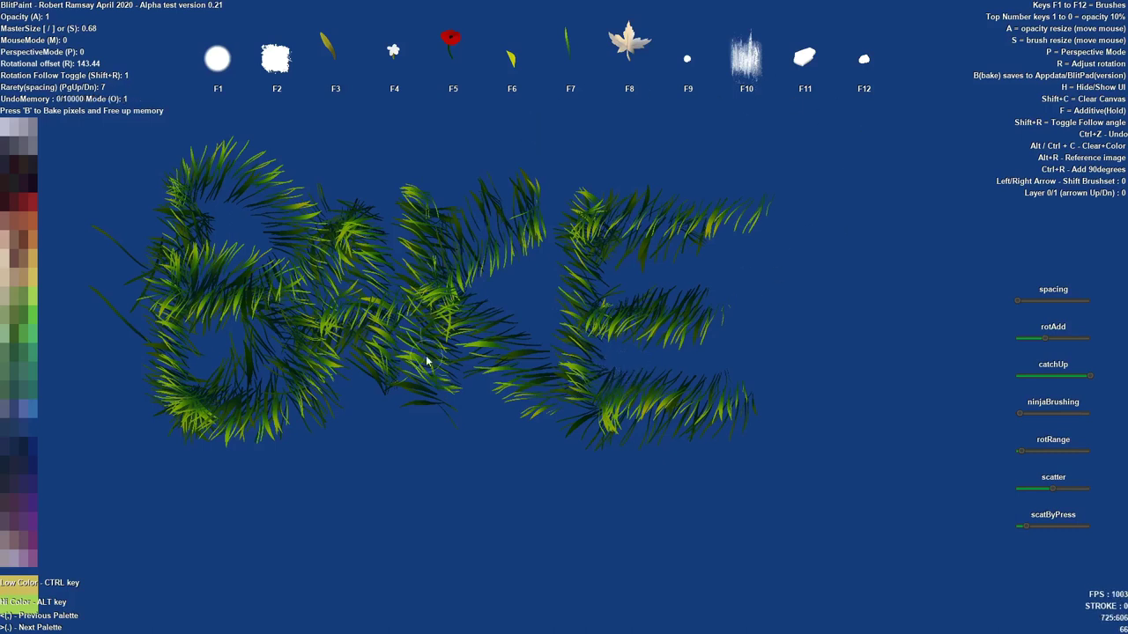
- Switch to File Explorer and open the BlitPaint_v021 folder inside the AppData Roaming folder
key("alt+Tab")
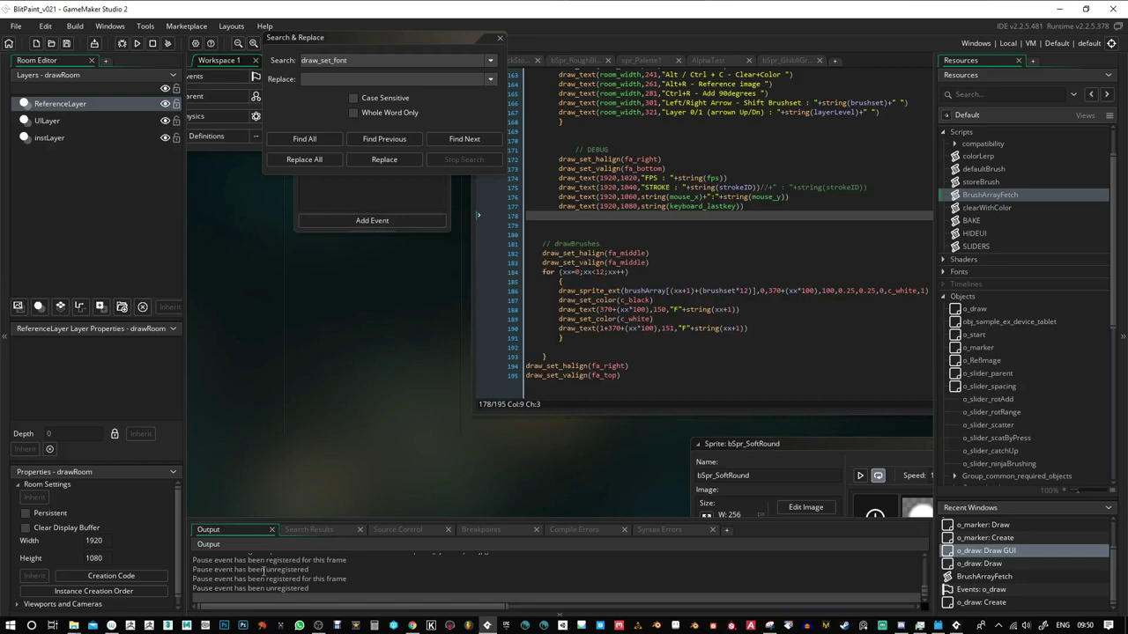
left_click(75, 623)
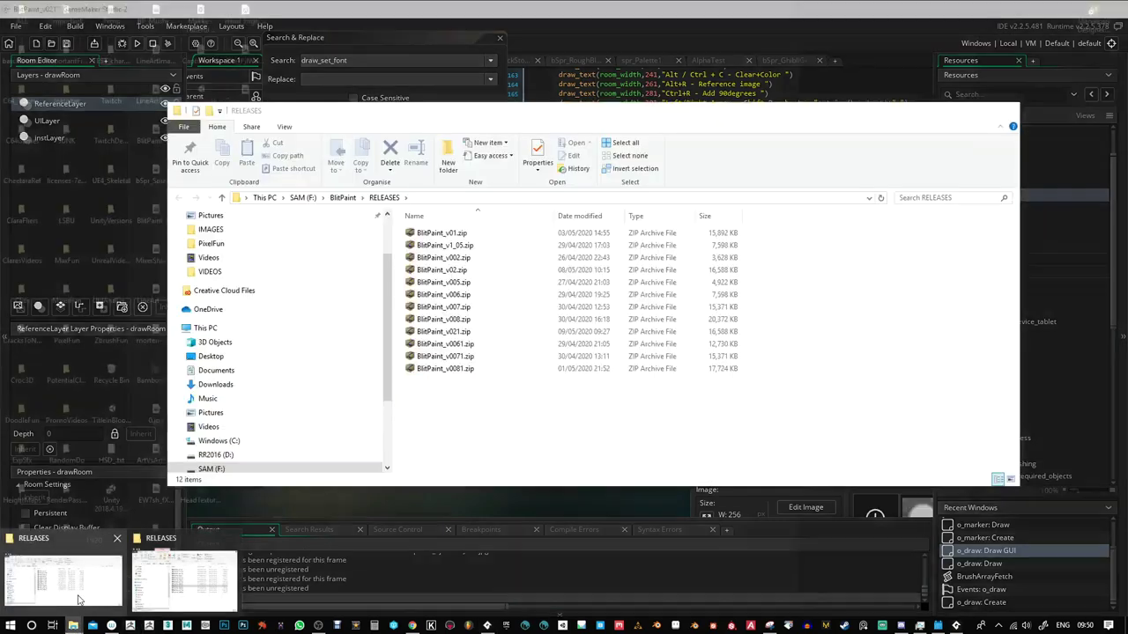
left_click(99, 582)
left_click(490, 198)
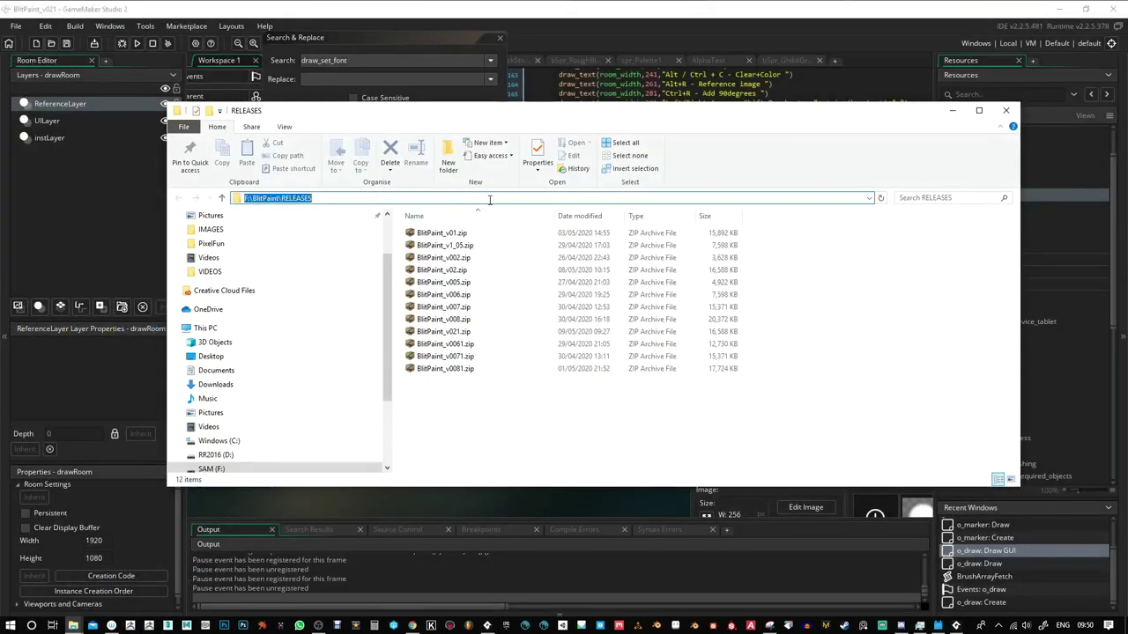
type("%appdata%")
key("Return")
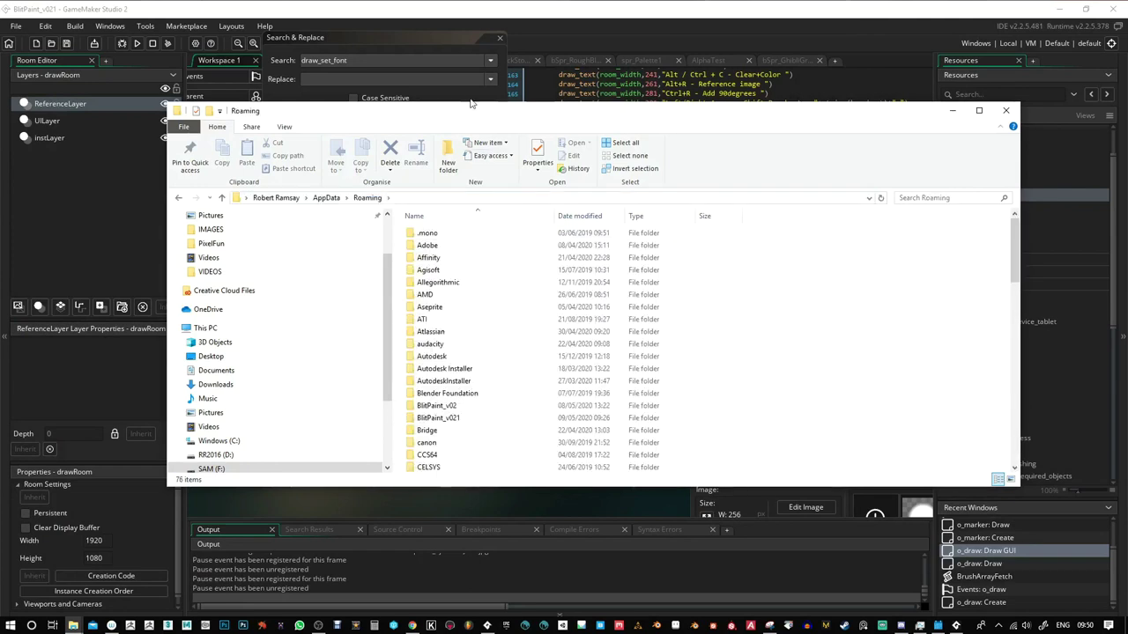
double_click(449, 420)
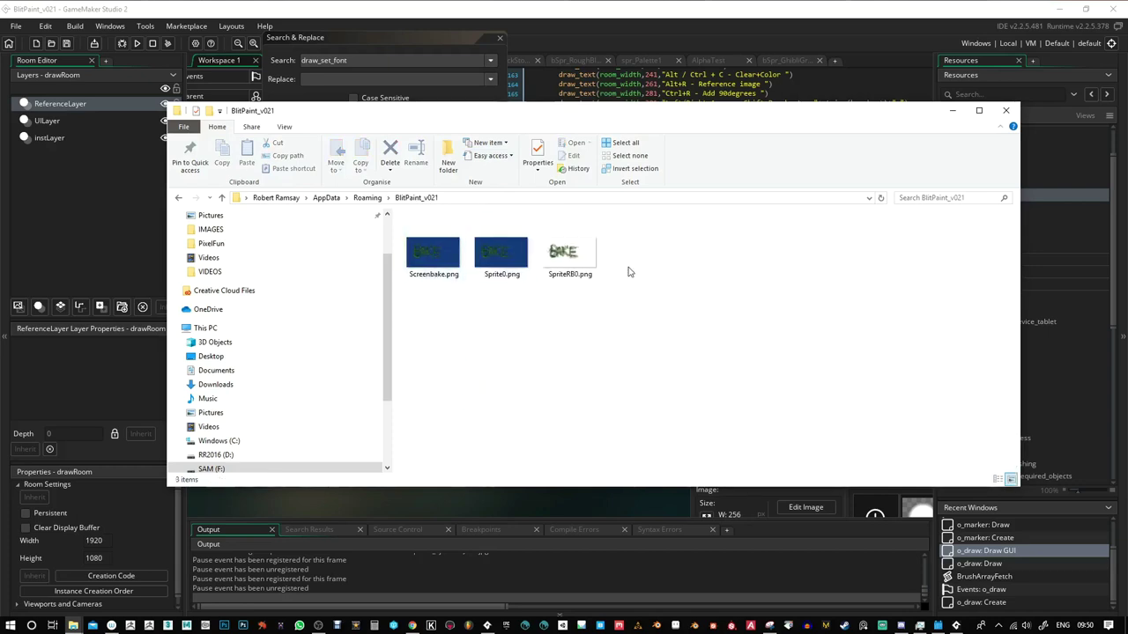
- Examine the baked images Screenbake.png, Sprite0.png and SpriteRB0.png, then close the folder window
left_click(567, 251)
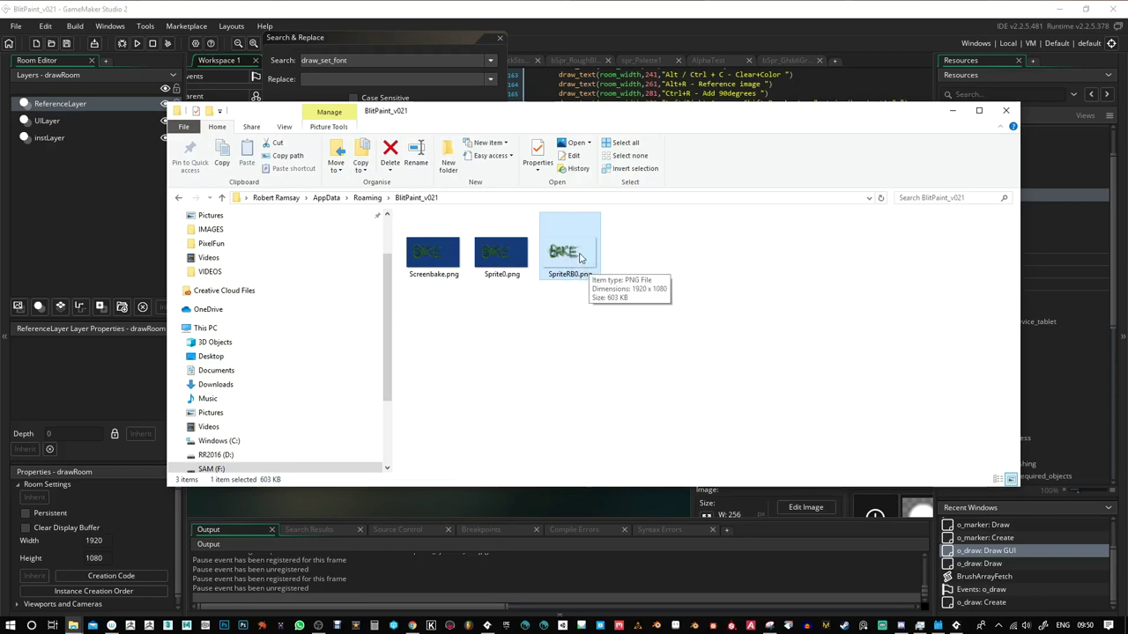
left_click(522, 263)
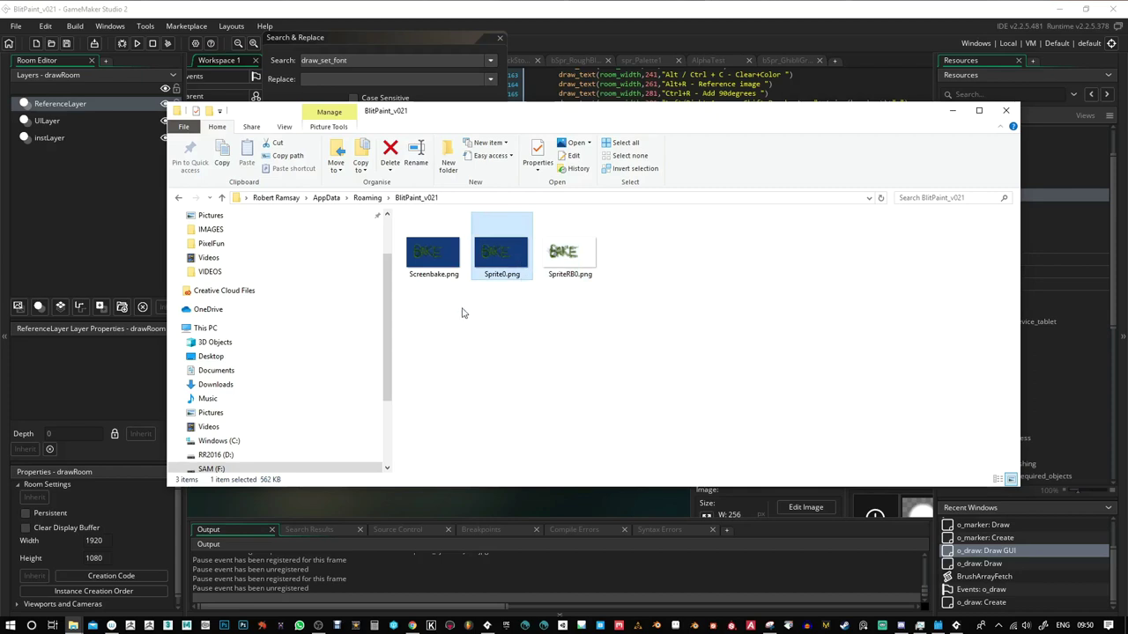
left_click(451, 263)
left_click(509, 261)
left_click(560, 256)
left_click(497, 253)
left_click(540, 349)
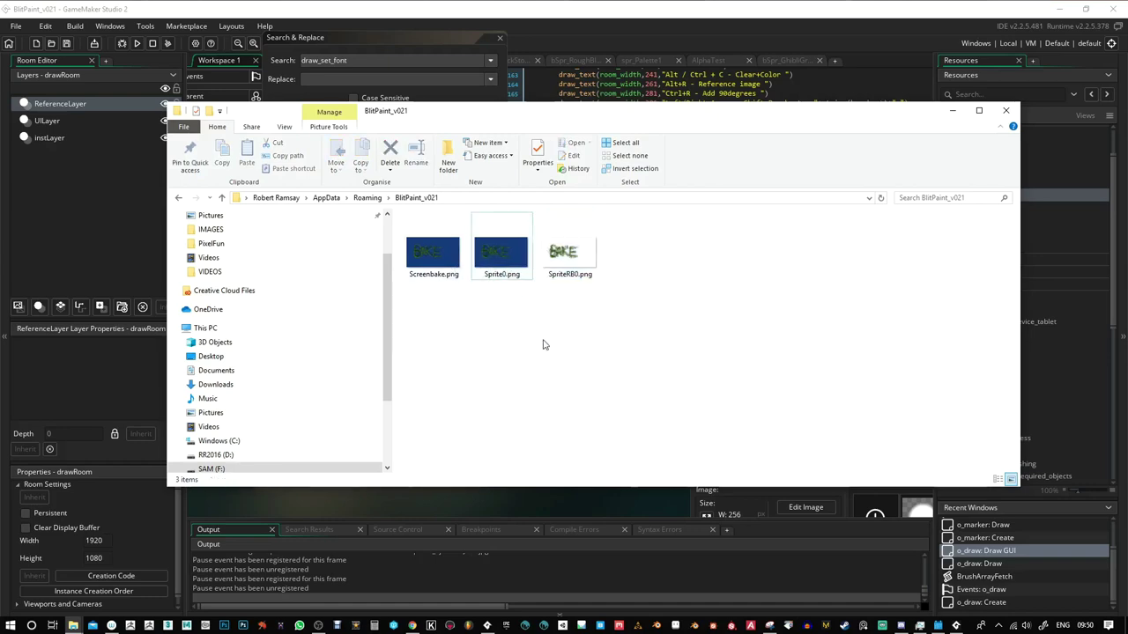
left_click(1005, 112)
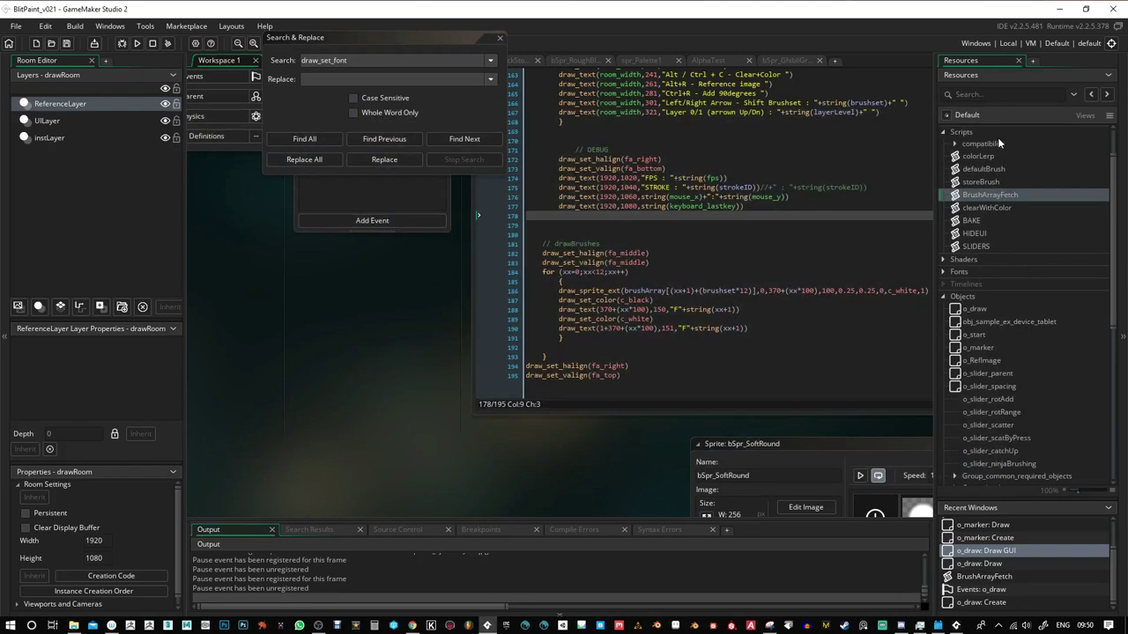
- Switch back to BlitPaint and paint additional bright green grass strokes over the K and E of BAKE
left_click(956, 626)
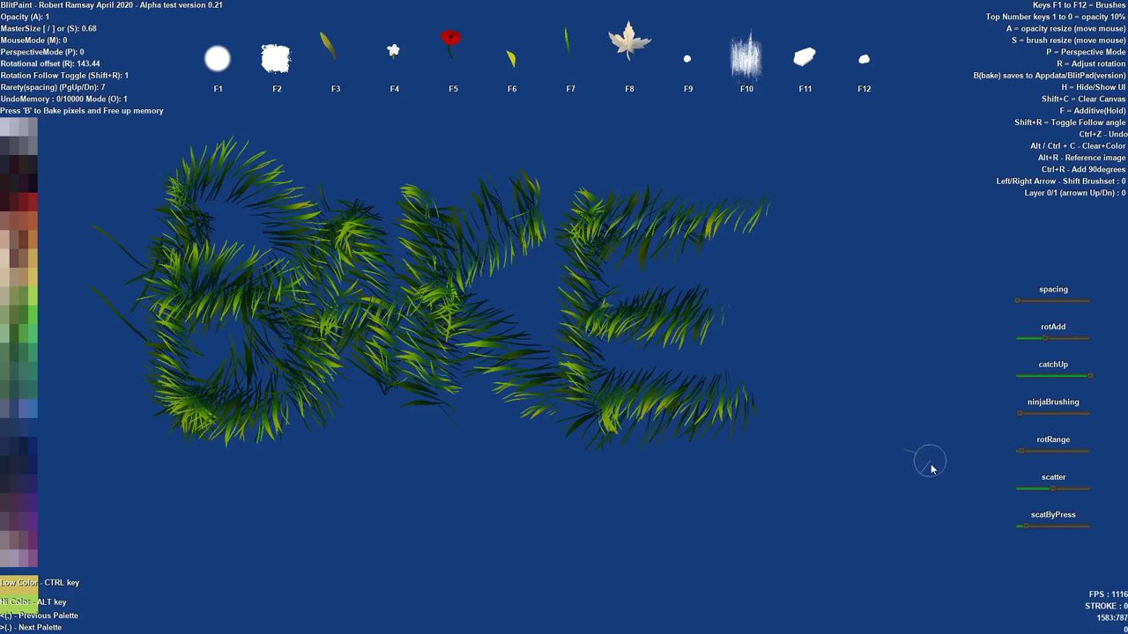
mouse_move(581, 252)
left_mouse_down()
mouse_move(661, 233)
mouse_move(653, 214)
mouse_move(636, 223)
mouse_move(746, 225)
mouse_move(762, 201)
left_mouse_up()
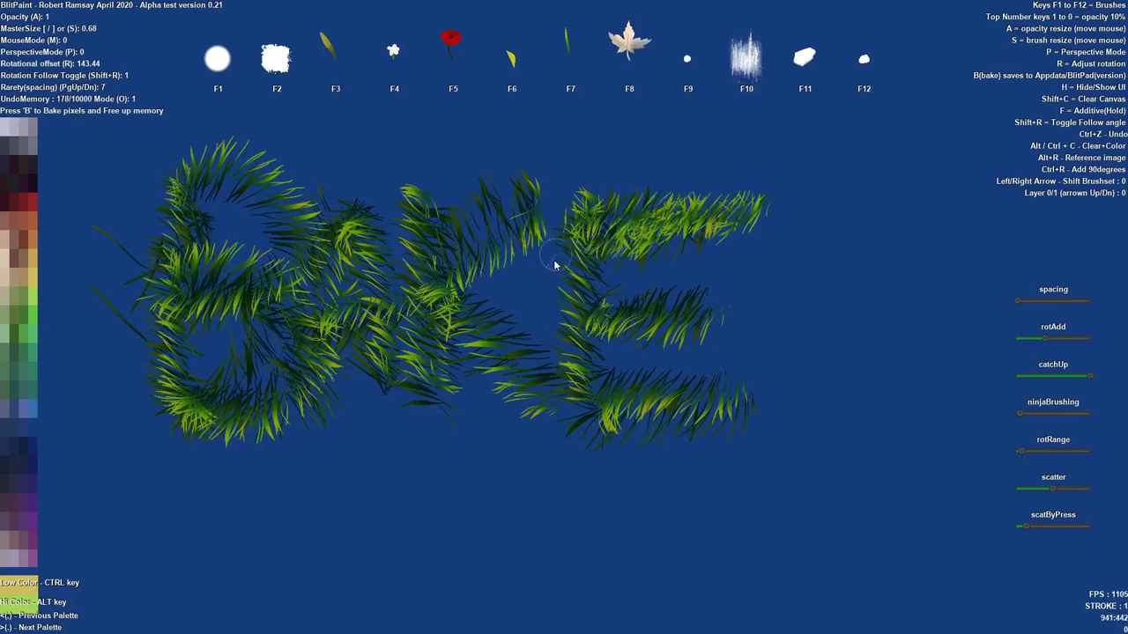
mouse_move(556, 264)
left_mouse_down()
mouse_move(594, 327)
mouse_move(674, 302)
mouse_move(685, 312)
mouse_move(644, 391)
mouse_move(723, 407)
mouse_move(555, 399)
mouse_move(561, 205)
mouse_move(483, 288)
mouse_move(433, 412)
mouse_move(434, 265)
mouse_move(517, 388)
mouse_move(582, 416)
left_mouse_up()
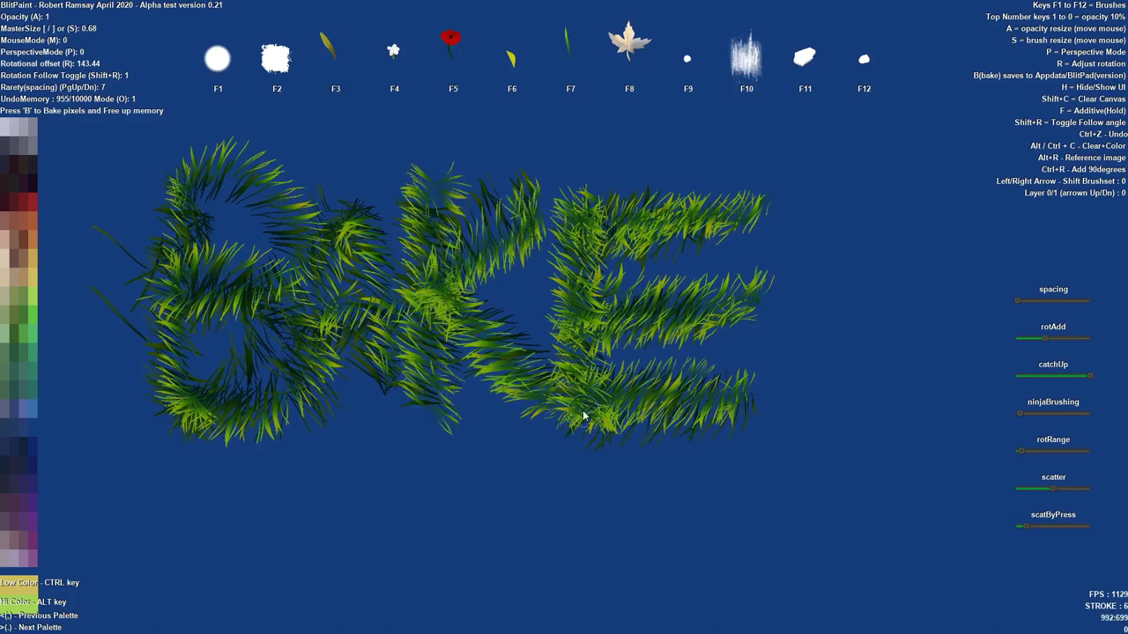